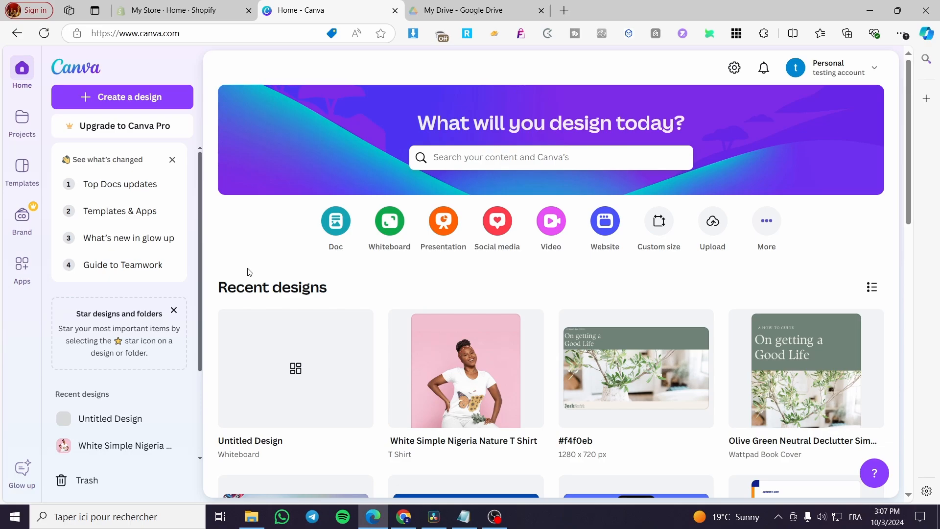
# Create a new custom-size design 2 in wide and 8 in high
pyautogui.click(660, 224)
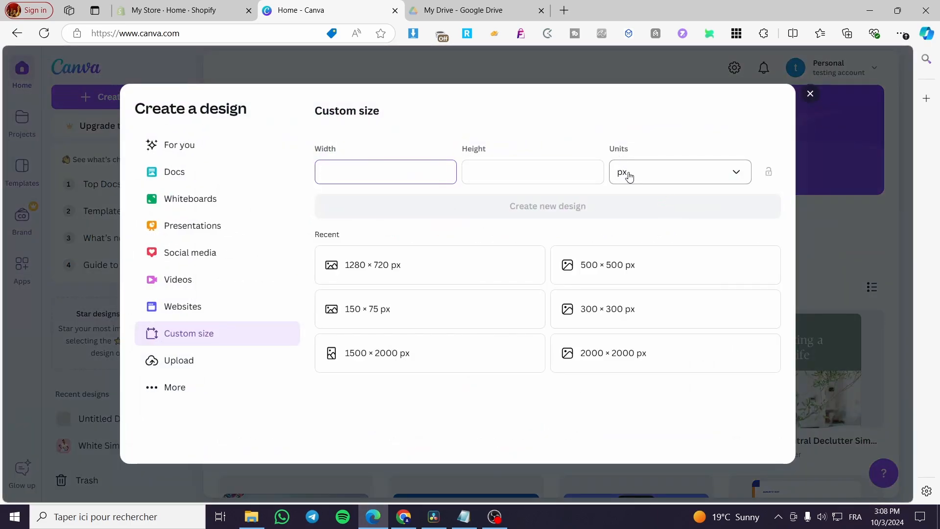
pyautogui.click(630, 177)
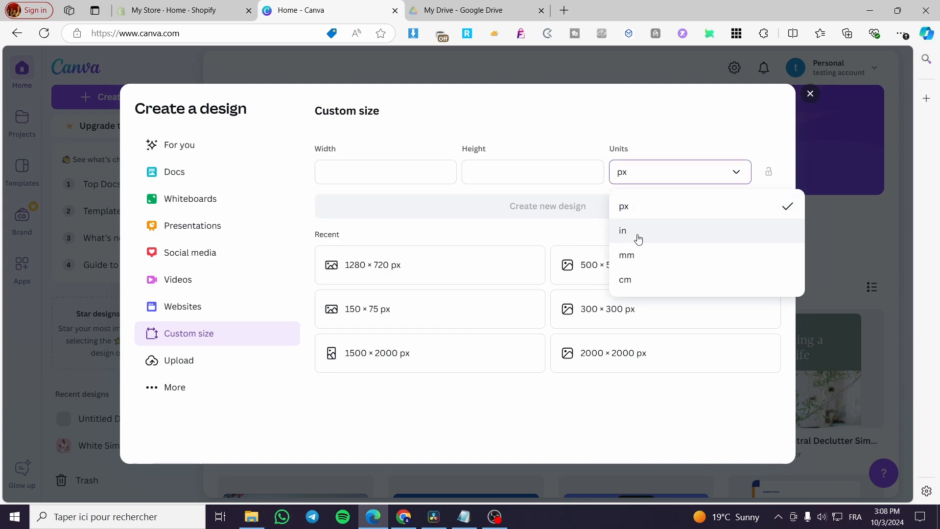
pyautogui.click(639, 239)
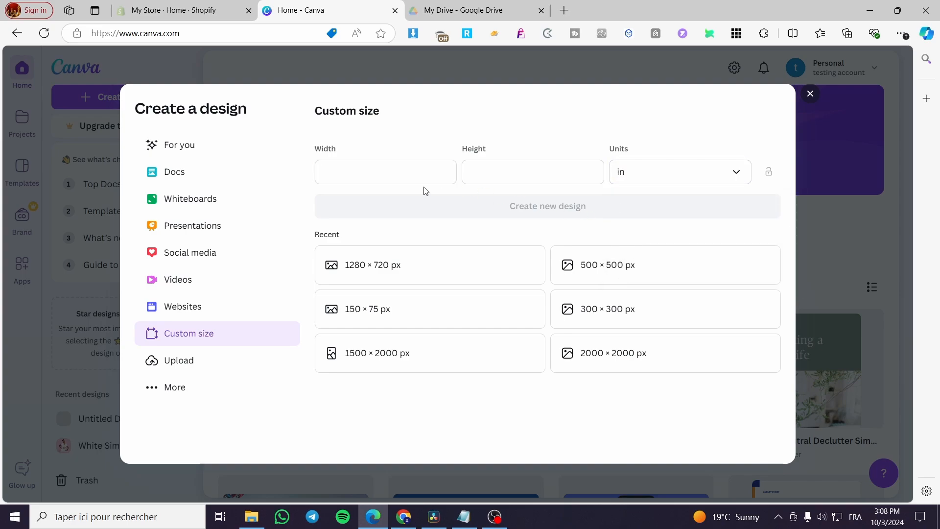
pyautogui.click(393, 179)
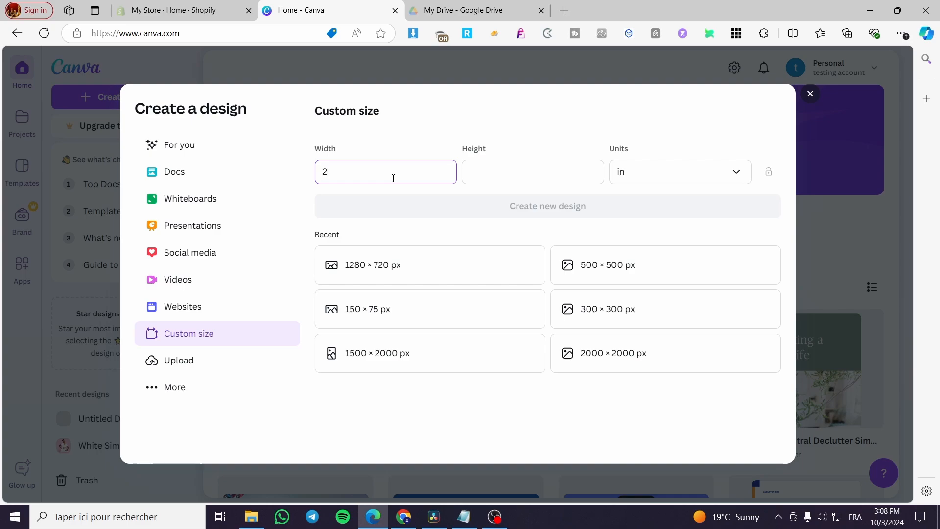
pyautogui.click(482, 172)
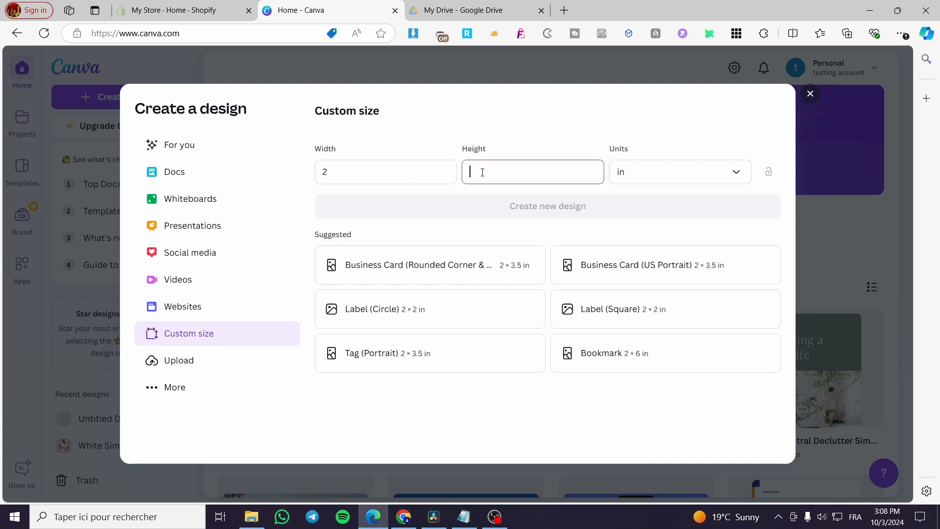
pyautogui.write('8')
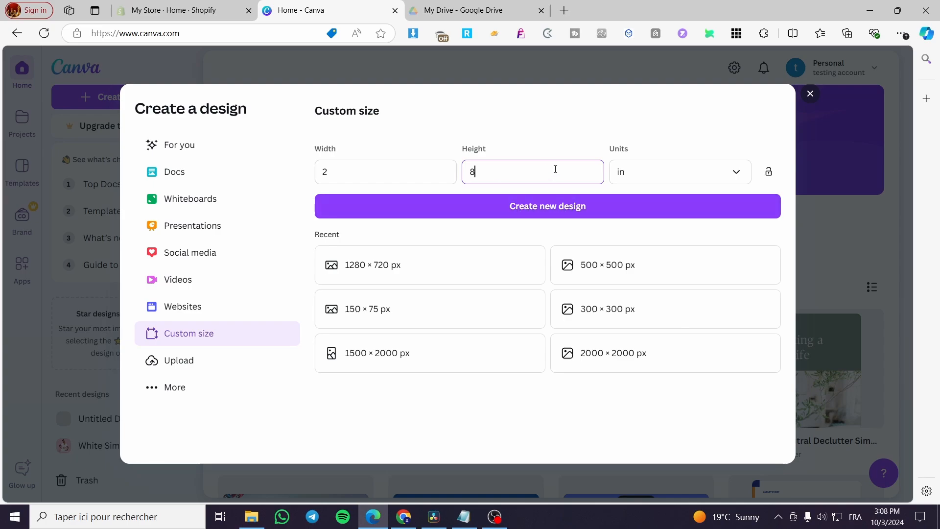
pyautogui.click(552, 217)
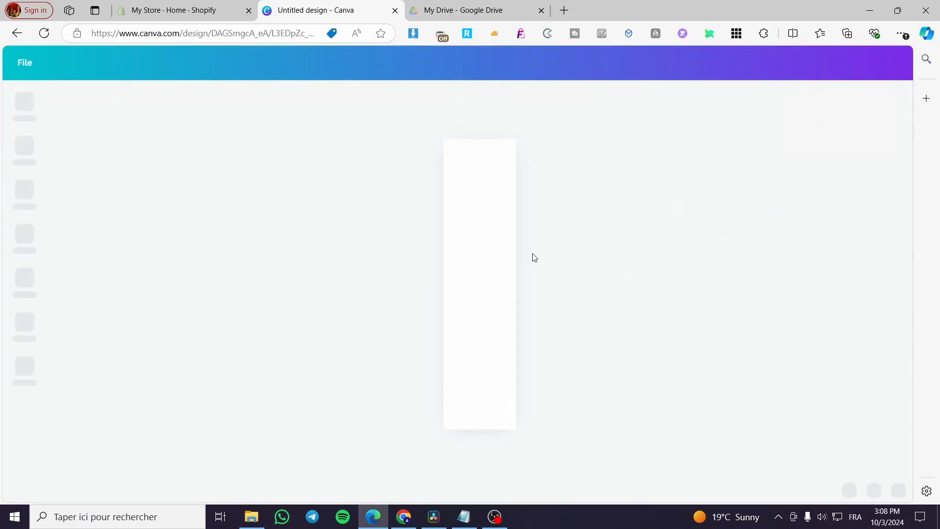
# Add two blank pages after the first page and return to page 1
pyautogui.click(472, 216)
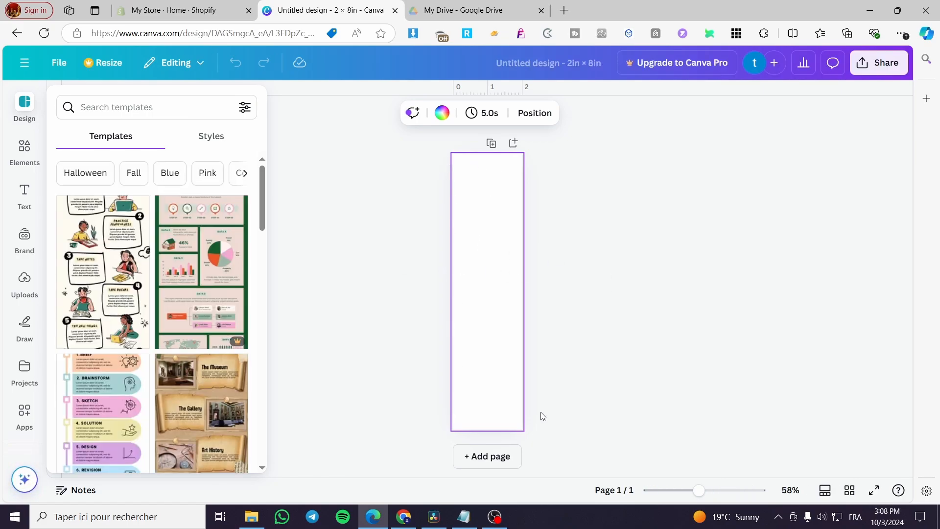
pyautogui.click(485, 458)
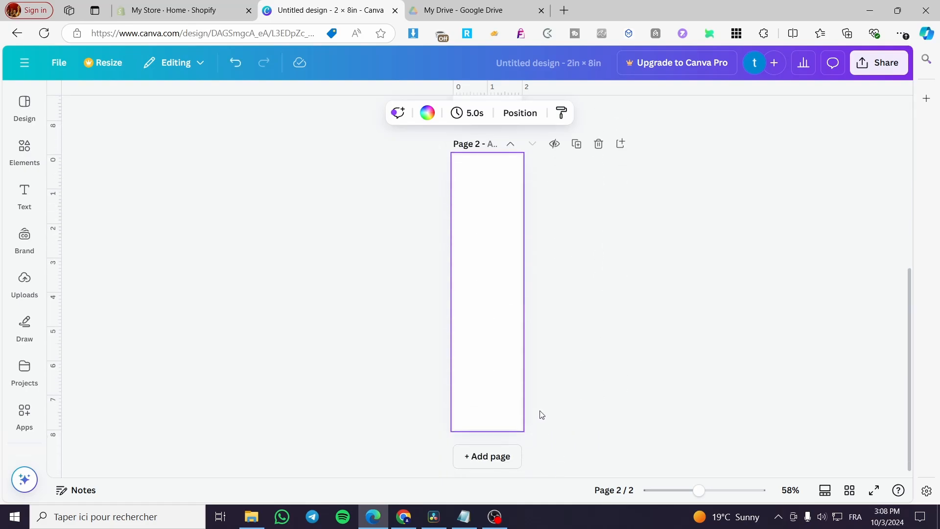
pyautogui.click(507, 455)
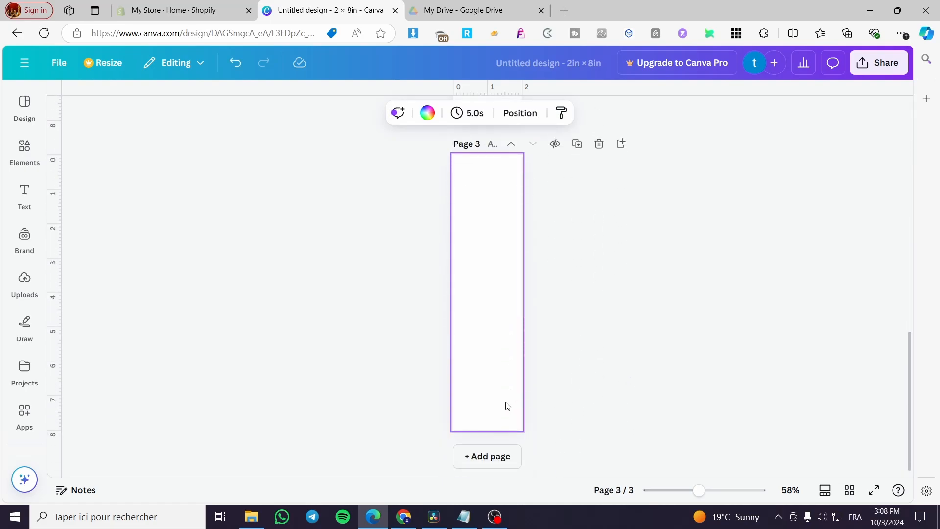
pyautogui.scroll(10, 506, 406)
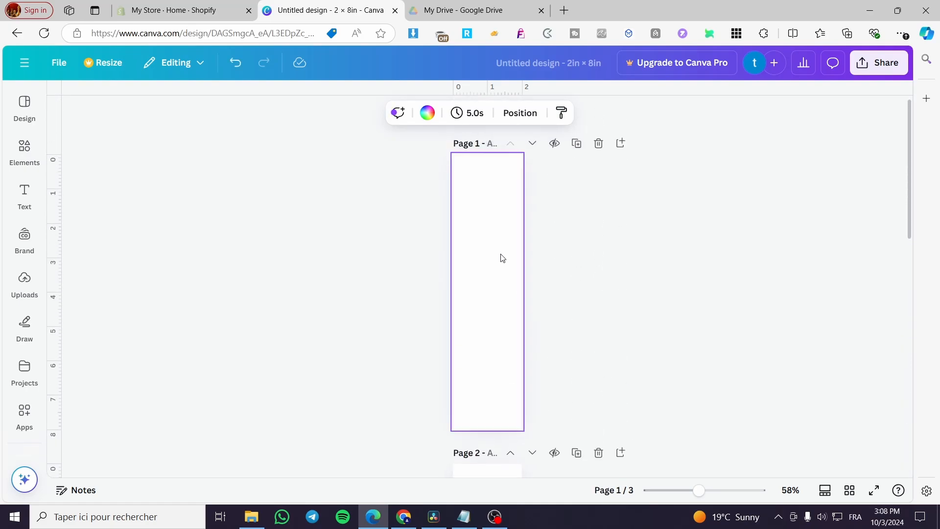
pyautogui.scroll(-7, 503, 292)
pyautogui.click(497, 405)
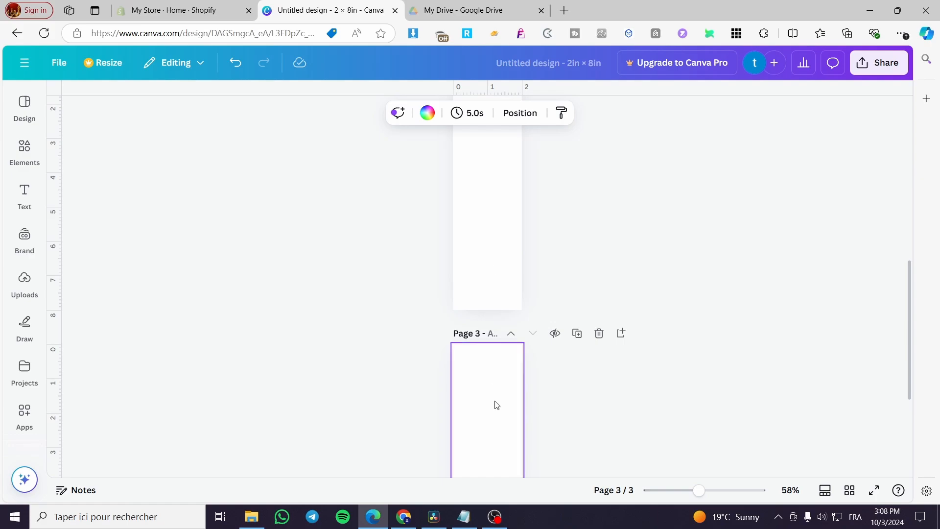
pyautogui.scroll(7, 497, 384)
pyautogui.click(479, 272)
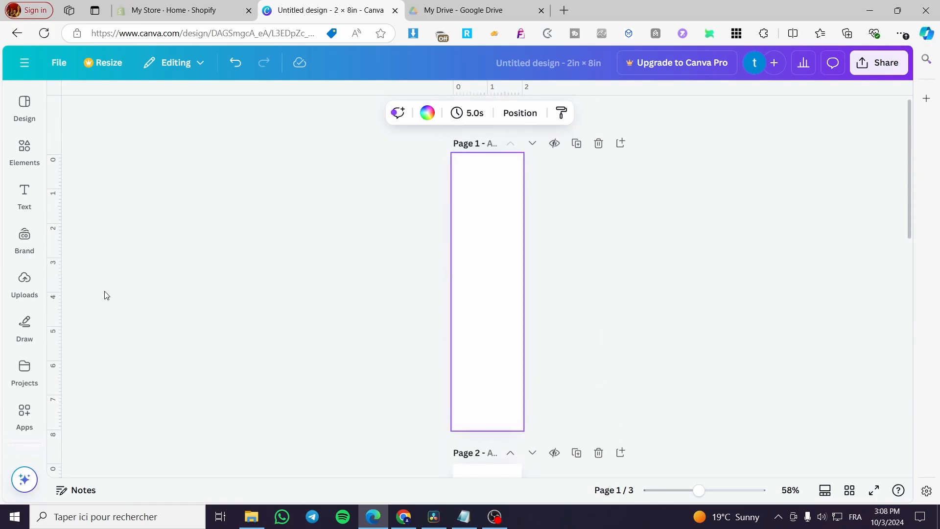
# Try solid dark violet and light purple backgrounds on page 1, and set it back to white
pyautogui.click(23, 150)
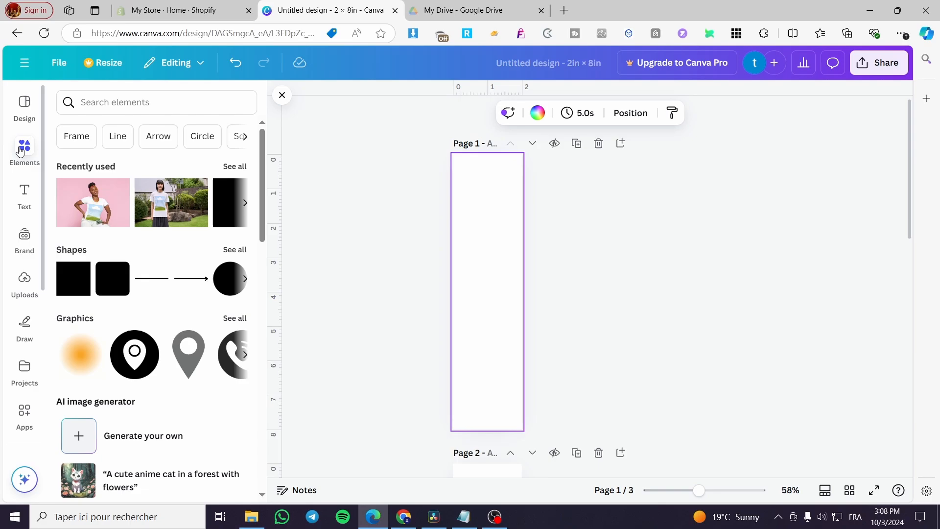
pyautogui.click(537, 113)
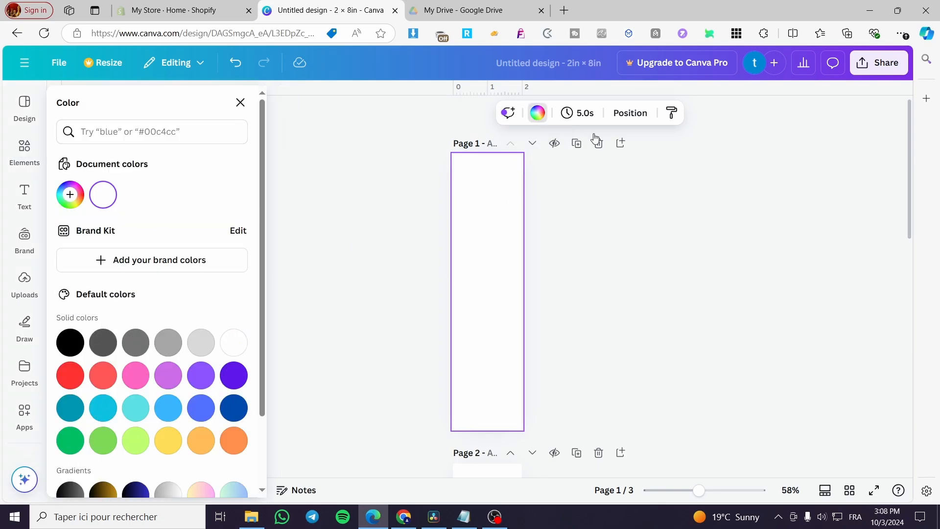
pyautogui.click(233, 380)
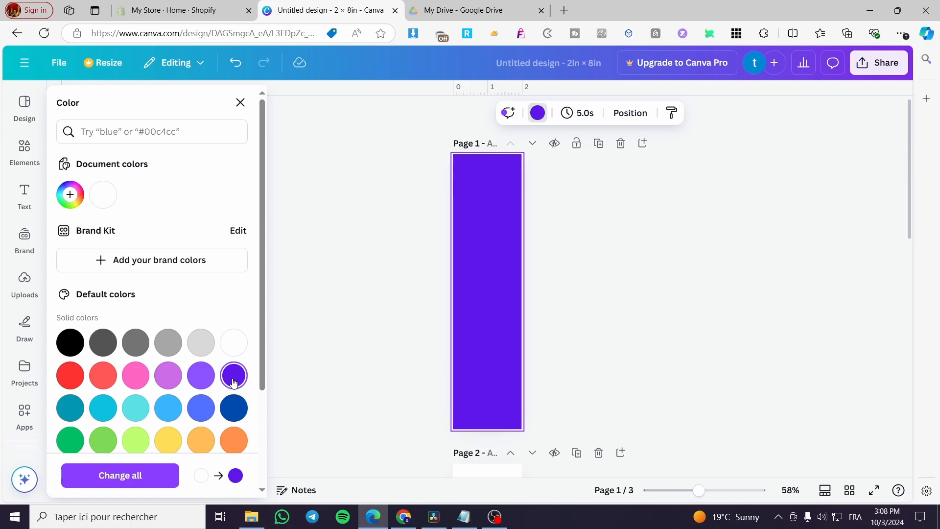
pyautogui.click(167, 382)
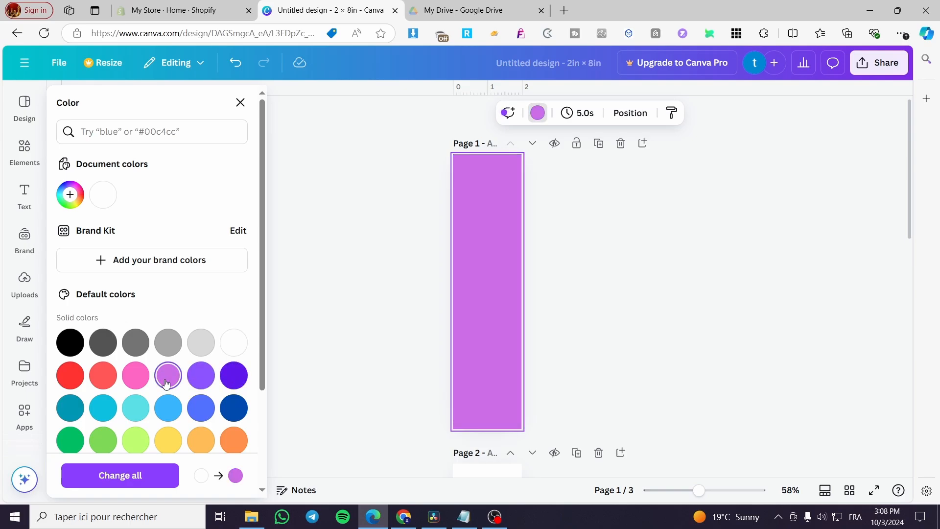
pyautogui.click(103, 194)
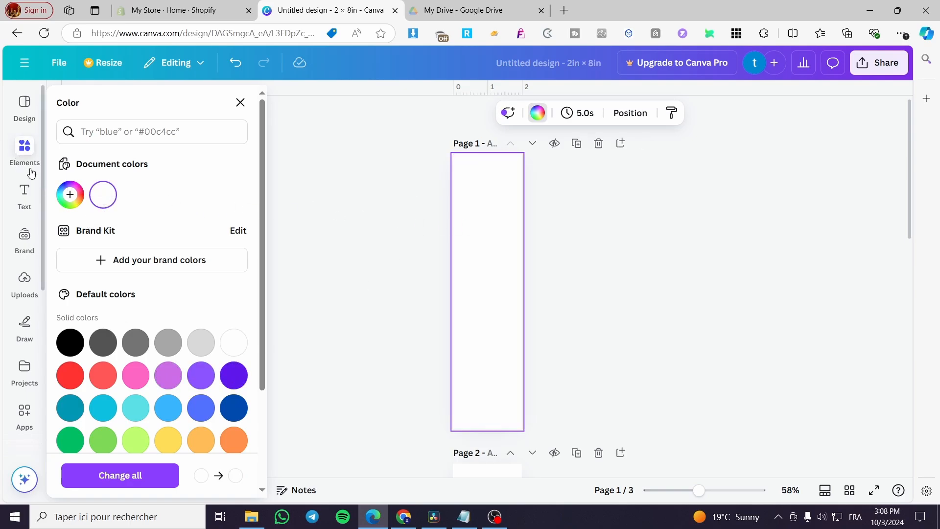
# Try several default gradients as page 1's background and settle on the pink-to-yellow one
pyautogui.scroll(-3, 147, 294)
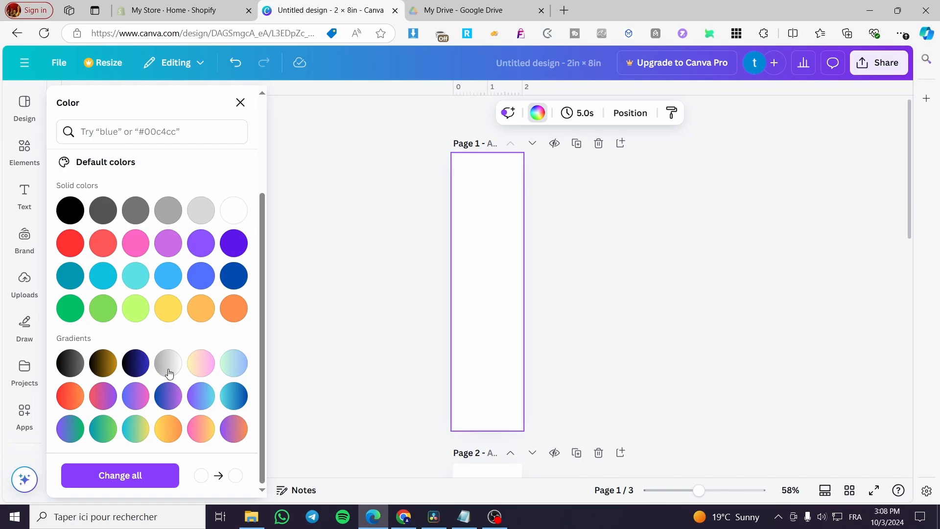
pyautogui.click(136, 363)
pyautogui.click(140, 398)
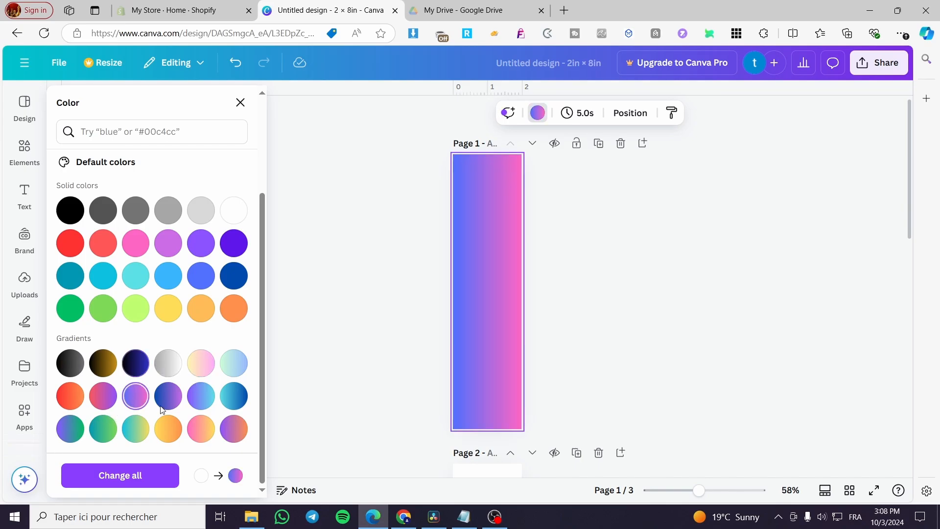
pyautogui.click(167, 399)
pyautogui.click(200, 396)
pyautogui.click(234, 396)
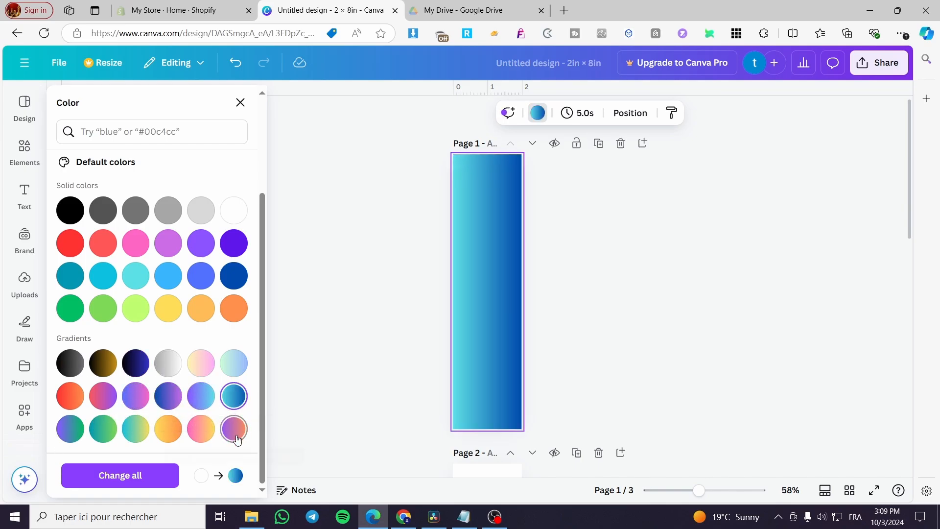
pyautogui.click(235, 433)
pyautogui.click(202, 429)
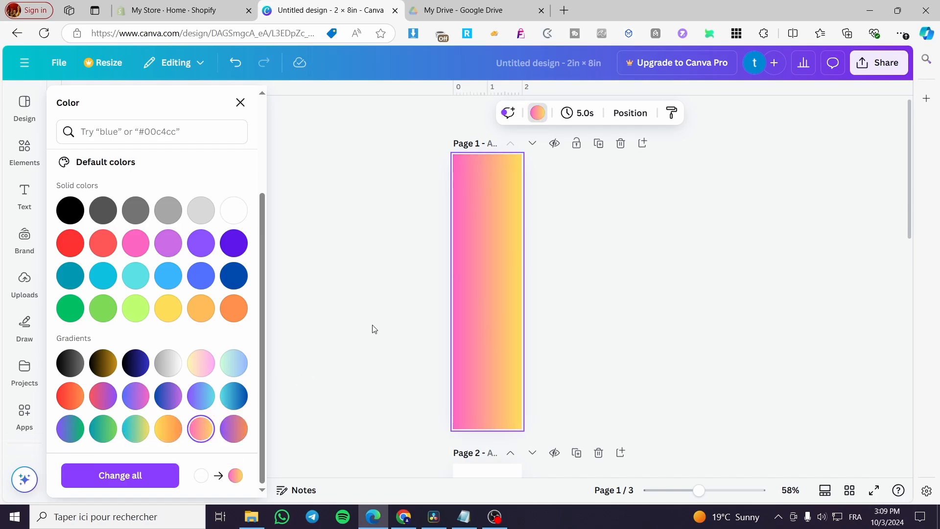
pyautogui.scroll(3, 212, 337)
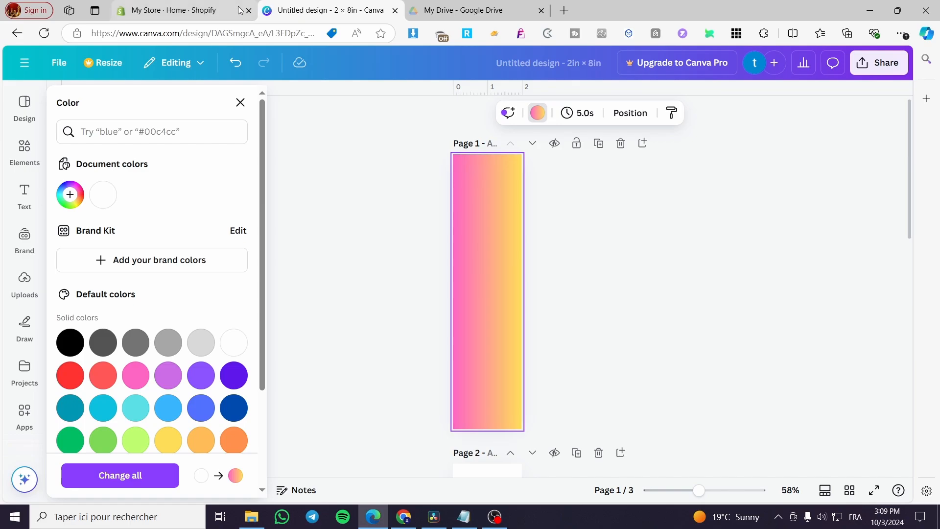
# Switch to the browser tab with the Shopify store, load Google in it, and search for "top gradient color codes"
pyautogui.click(193, 12)
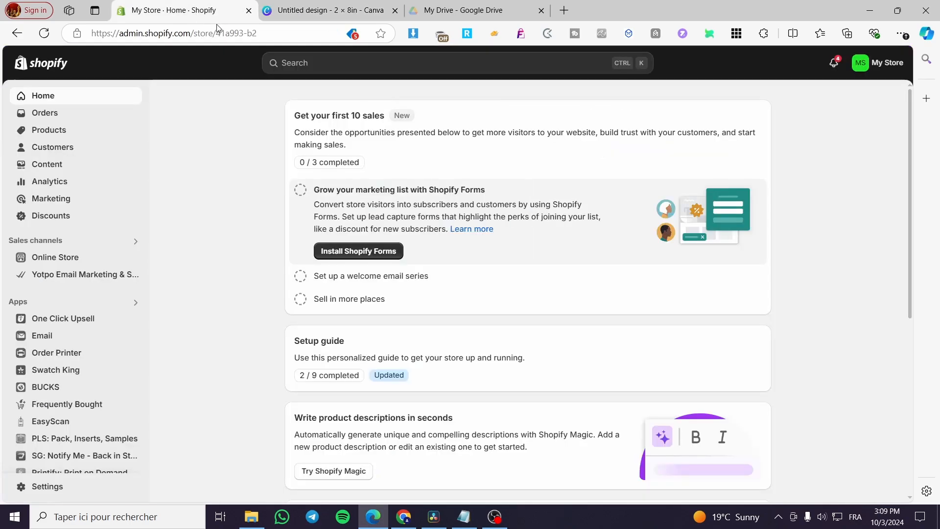
pyautogui.click(252, 32)
pyautogui.write('google.com/index.html')
pyautogui.press('Return')
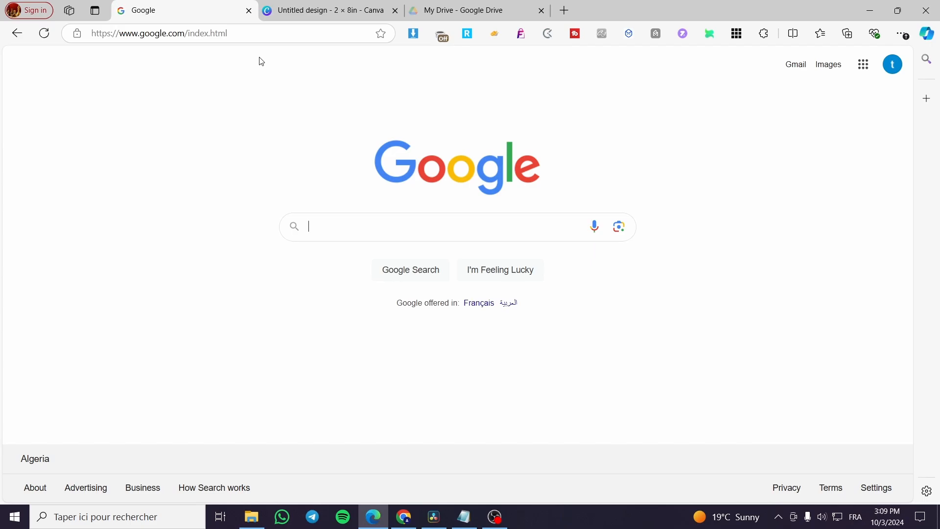
pyautogui.write('top ')
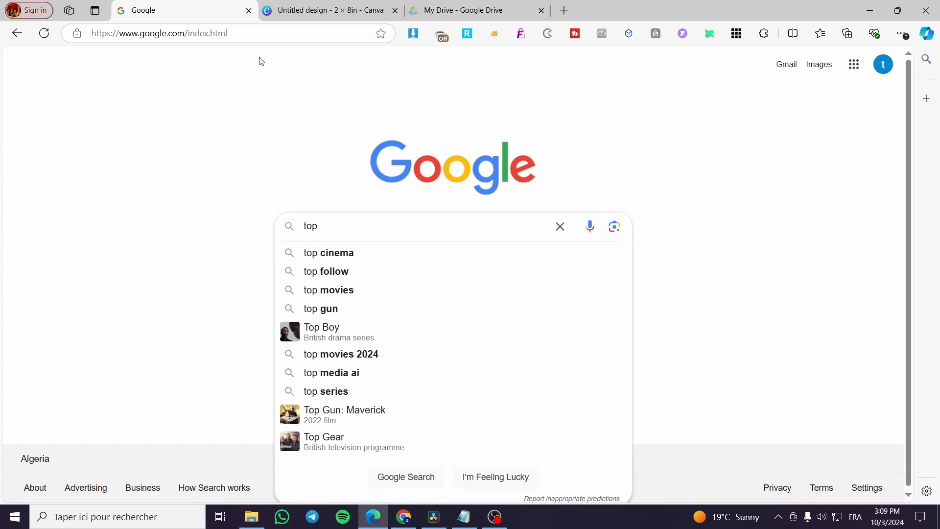
pyautogui.write('grad')
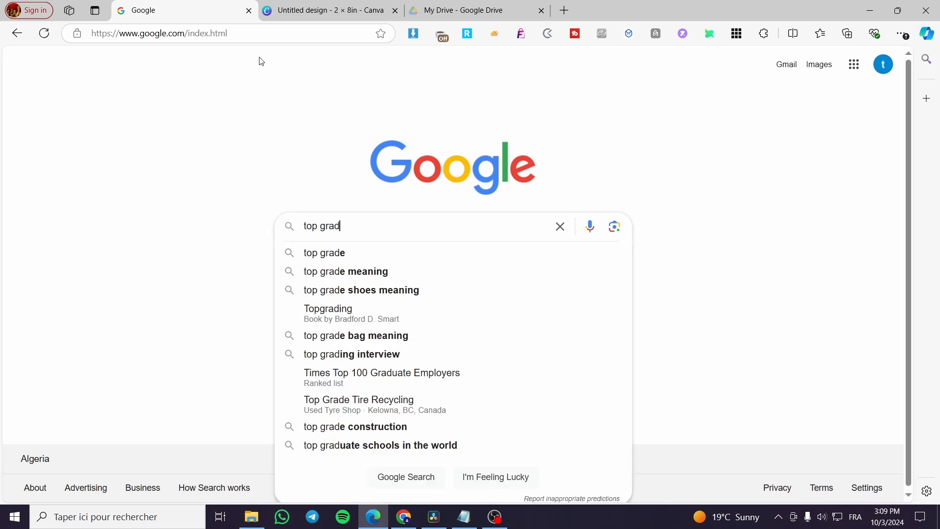
pyautogui.write('ient colo')
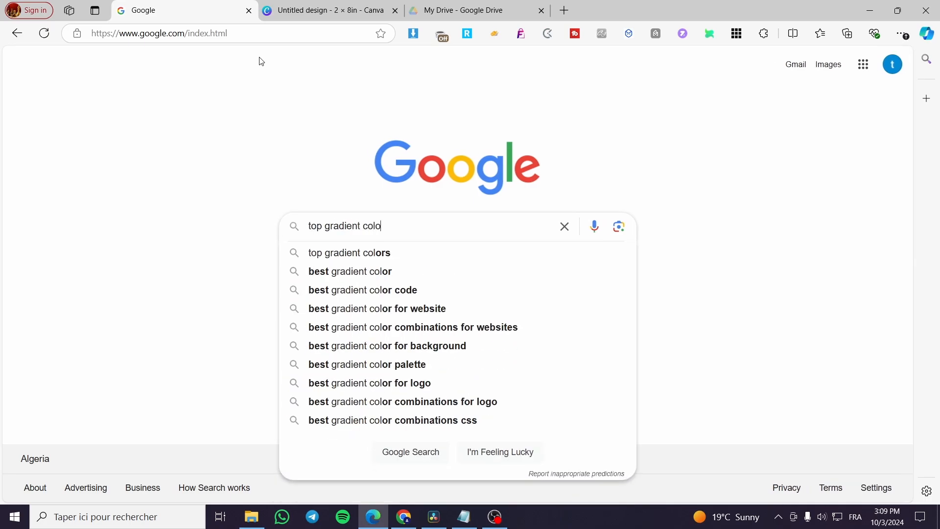
pyautogui.write('r codes')
pyautogui.press('Return')
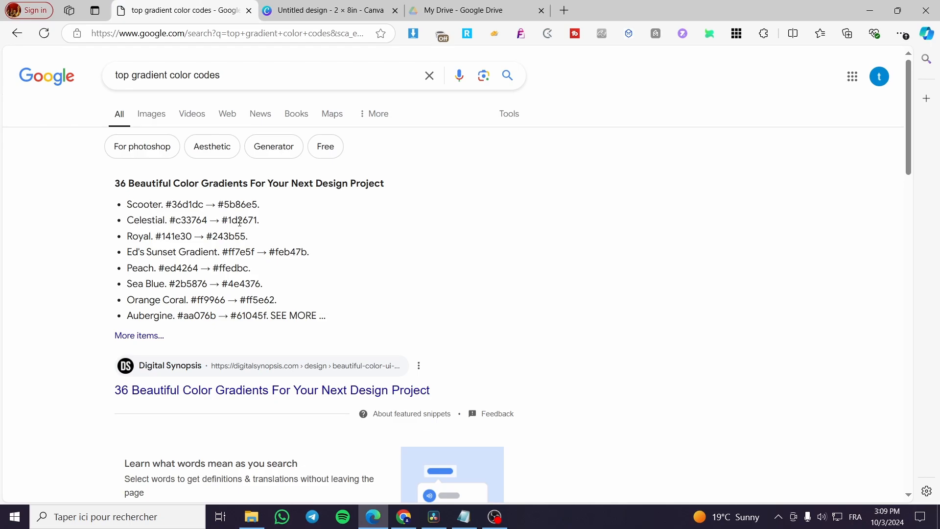
# Open the Digital Synopsis article "36 Beautiful Color Gradients For Your Next Design Project" and examine its gradient samples and hex codes
pyautogui.scroll(-3, 226, 218)
pyautogui.click(146, 276)
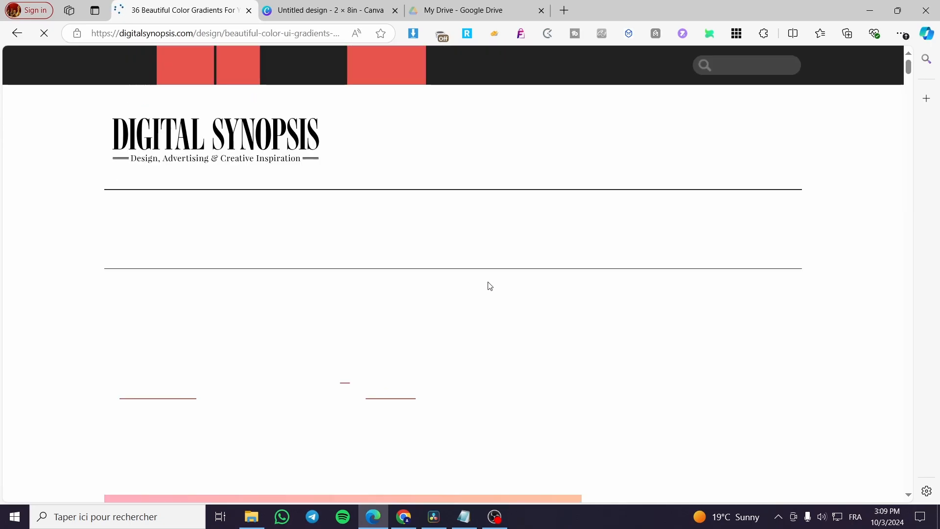
pyautogui.scroll(-5, 263, 279)
pyautogui.scroll(-8, 183, 140)
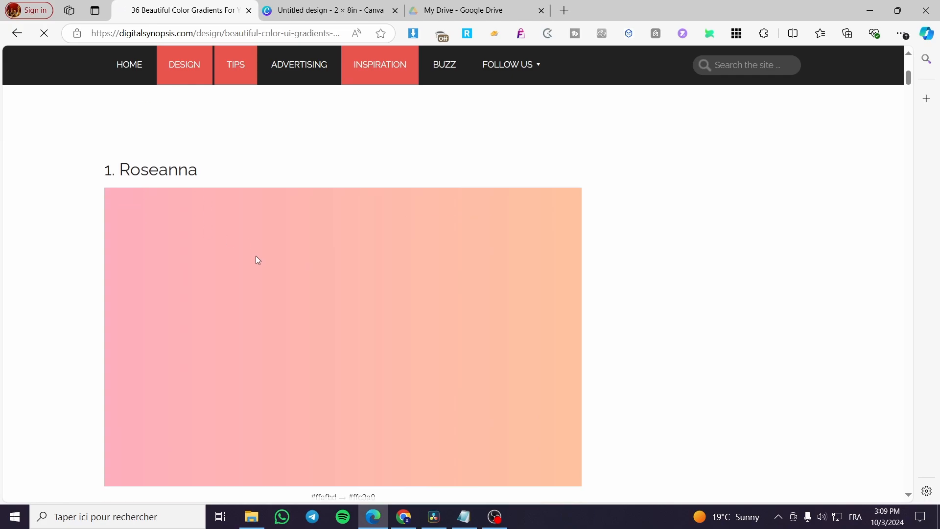
pyautogui.scroll(-10, 247, 195)
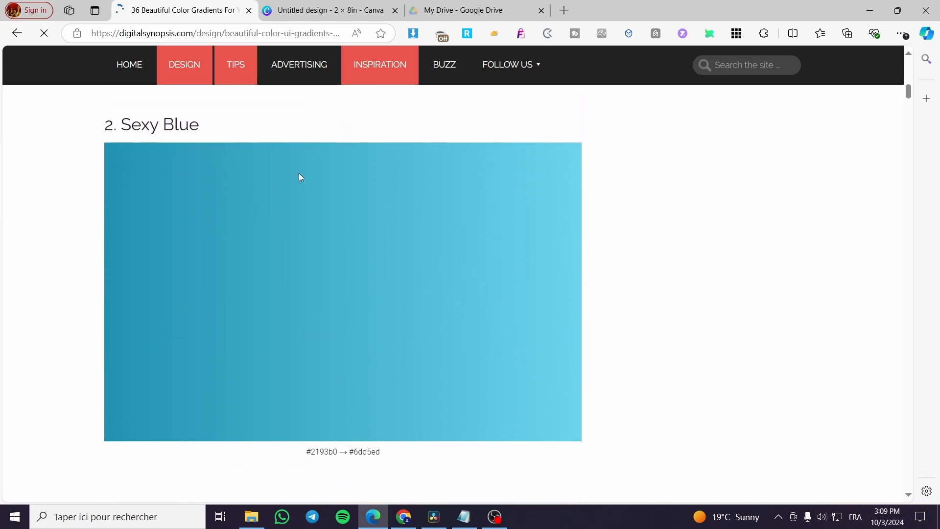
pyautogui.scroll(-8, 190, 205)
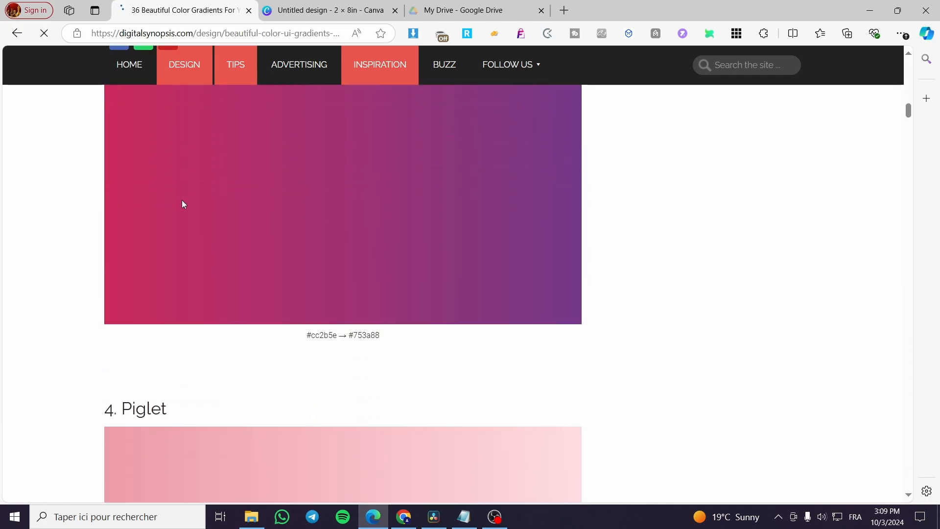
pyautogui.scroll(-10, 256, 177)
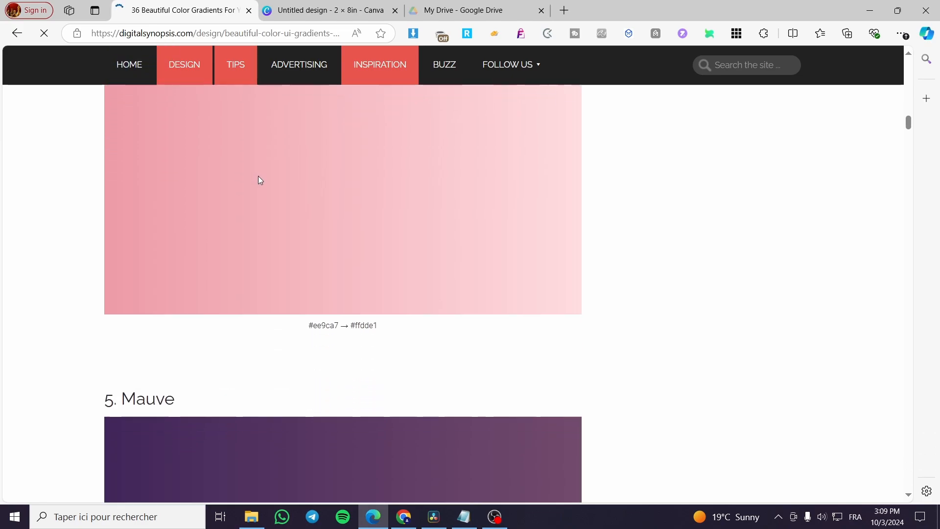
pyautogui.scroll(10, 252, 230)
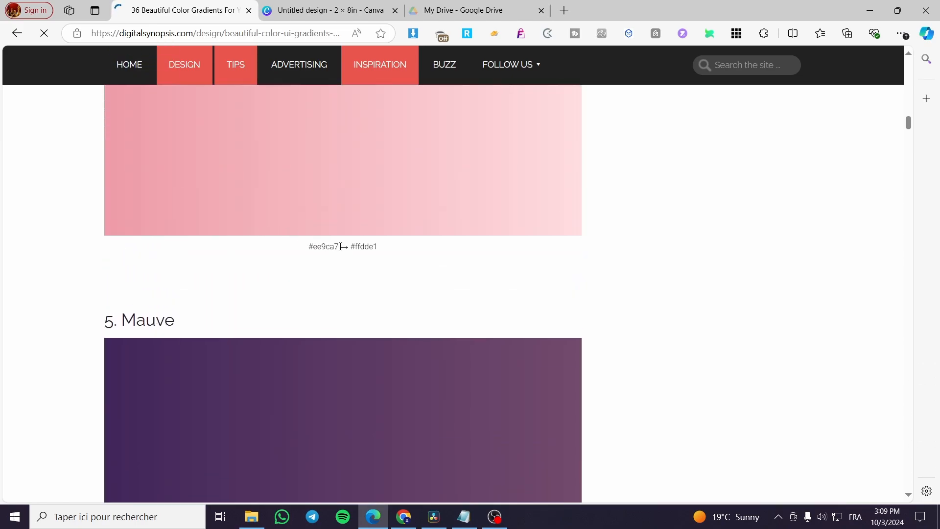
# Copy the first hex code, #ee9ca7, of the "4. Piglet" gradient and switch to the Canva design
pyautogui.scroll(1, 342, 260)
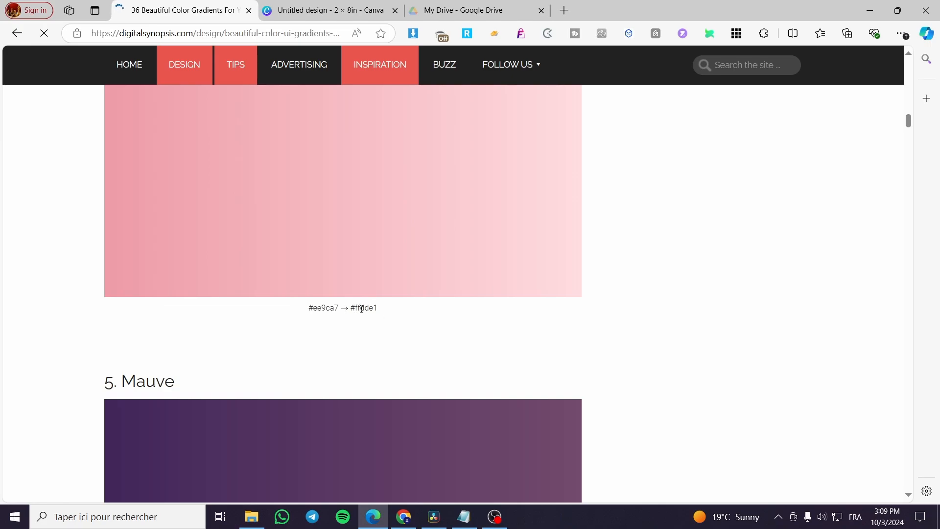
pyautogui.scroll(2, 294, 264)
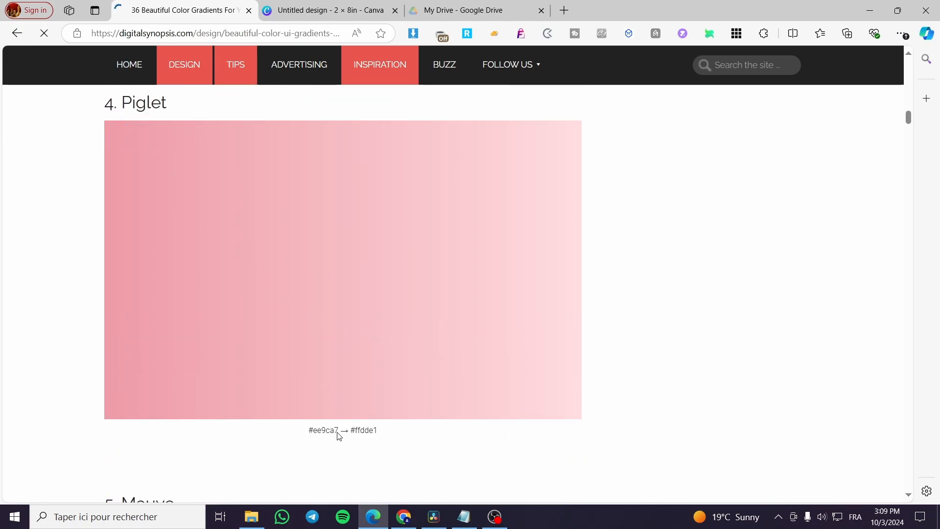
pyautogui.moveTo(309, 429); pyautogui.dragTo(338, 430)
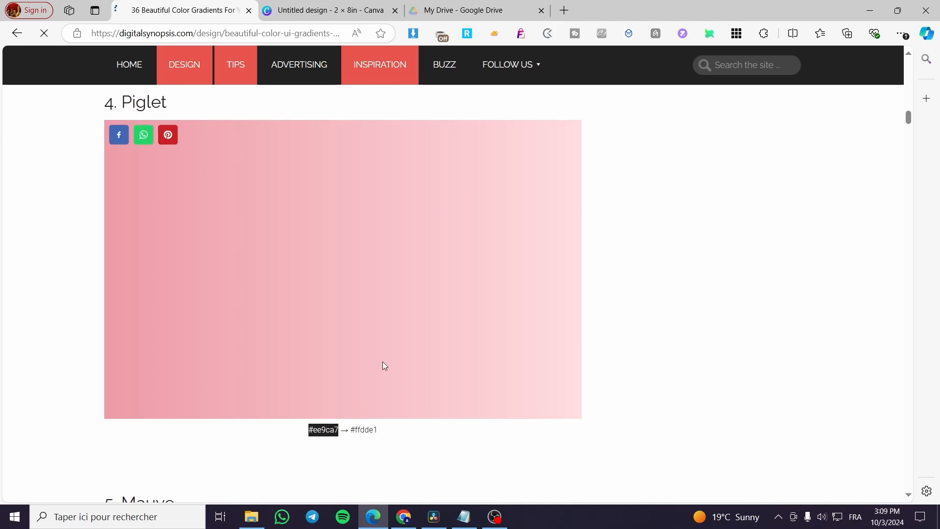
pyautogui.click(328, 4)
# Try the default turquoise-to-blue gradient as page 1's background and reopen the background color options
pyautogui.scroll(-3, 201, 371)
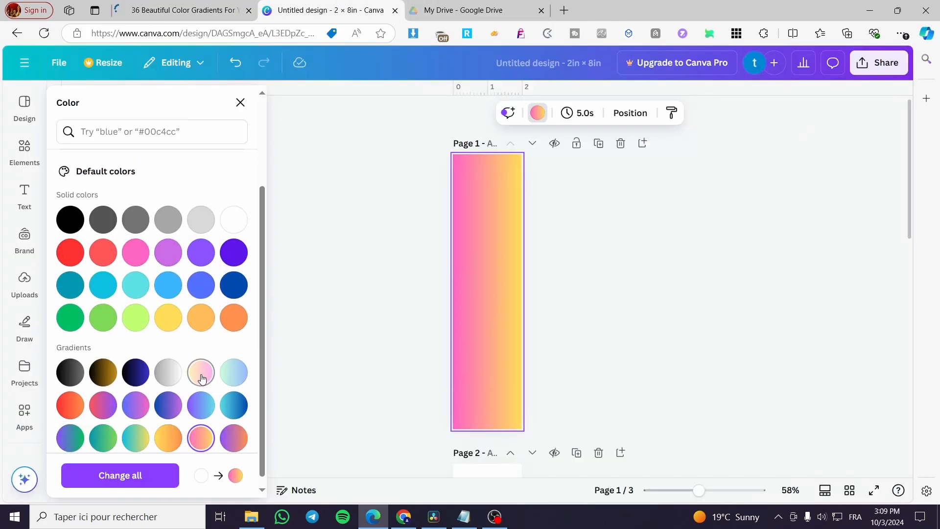
pyautogui.scroll(3, 188, 392)
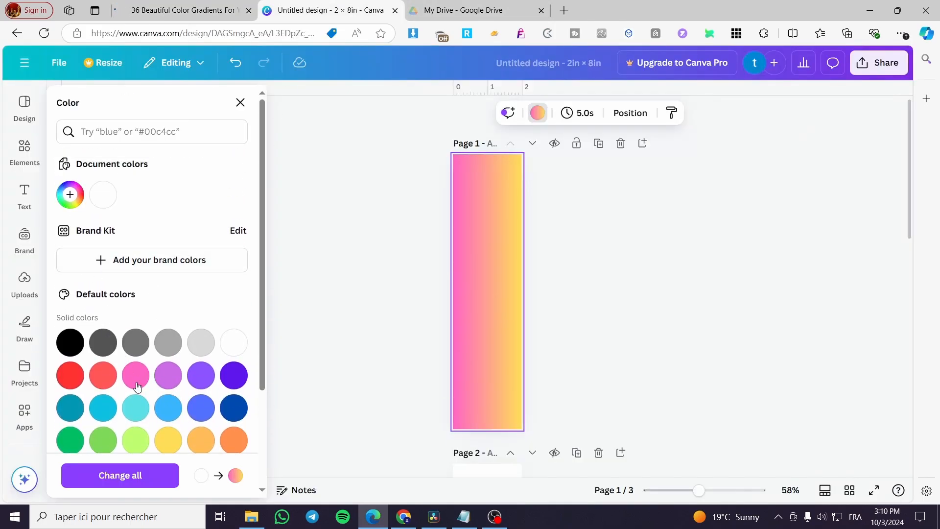
pyautogui.scroll(-3, 205, 416)
pyautogui.click(234, 396)
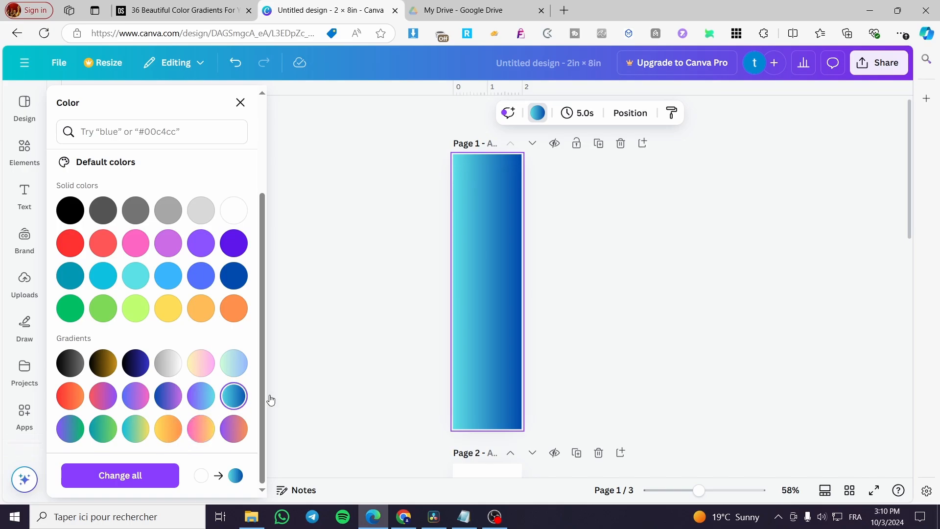
pyautogui.click(533, 117)
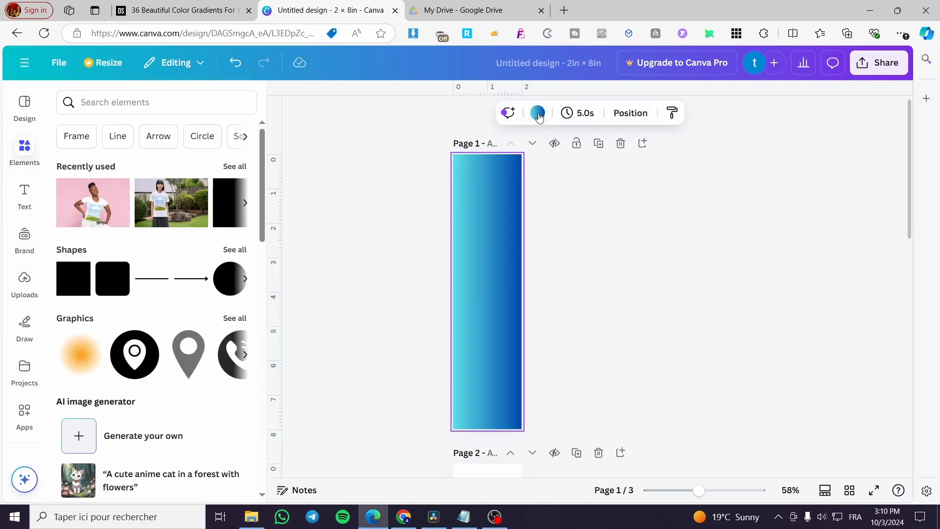
pyautogui.click(538, 115)
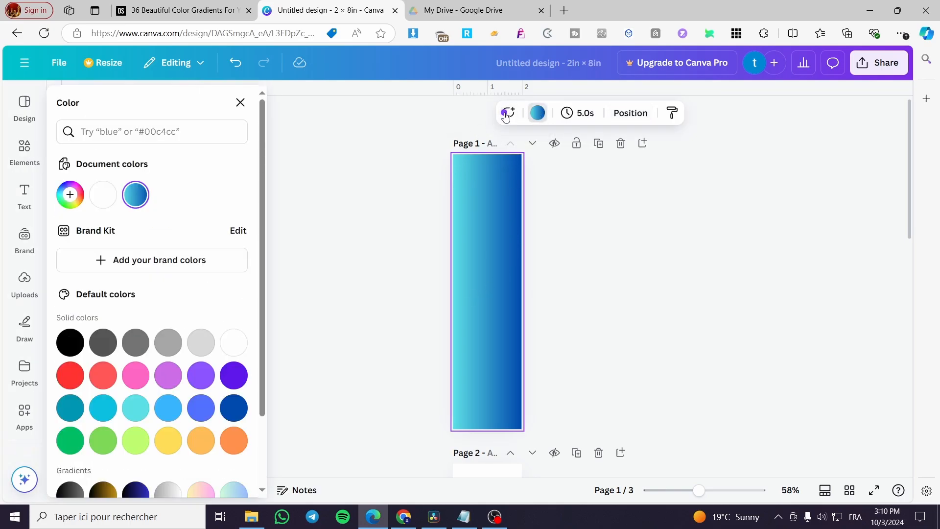
# Edit page 1's background as a custom solid color and set its hex code to #EE9CA7
pyautogui.click(131, 197)
pyautogui.click(121, 230)
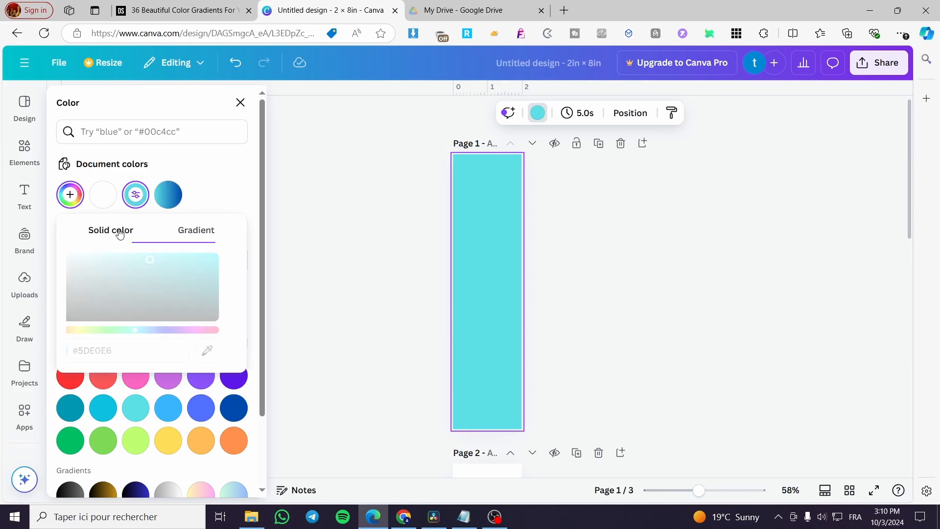
pyautogui.click(183, 229)
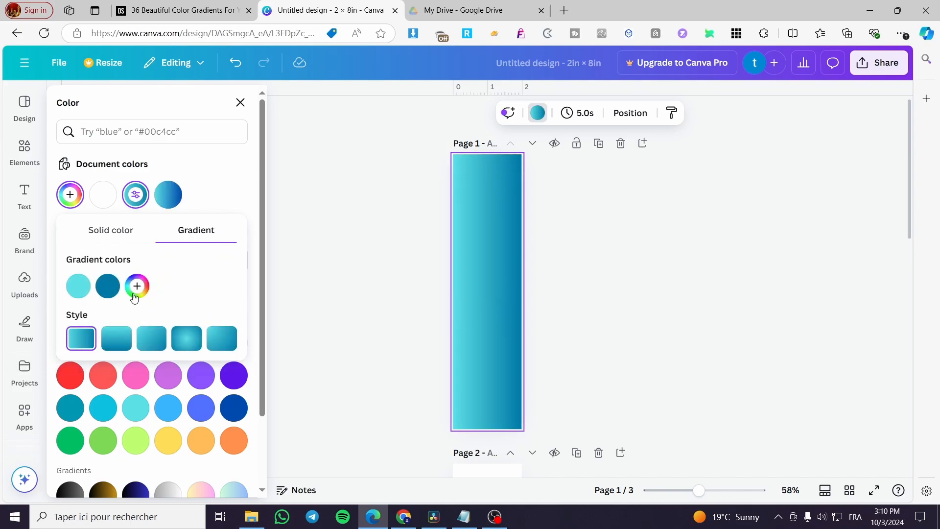
pyautogui.click(123, 231)
pyautogui.click(128, 358)
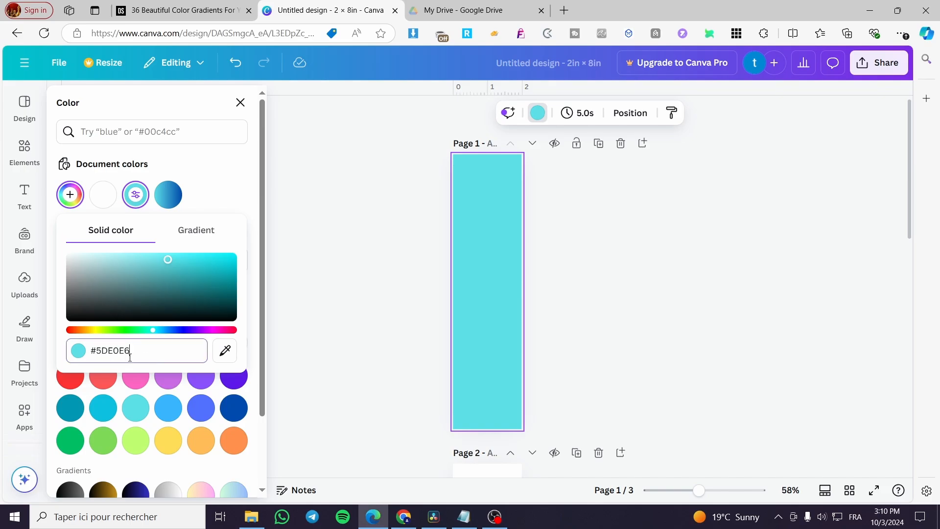
pyautogui.moveTo(130, 358); pyautogui.dragTo(80, 353)
pyautogui.write('#EE9CA7')
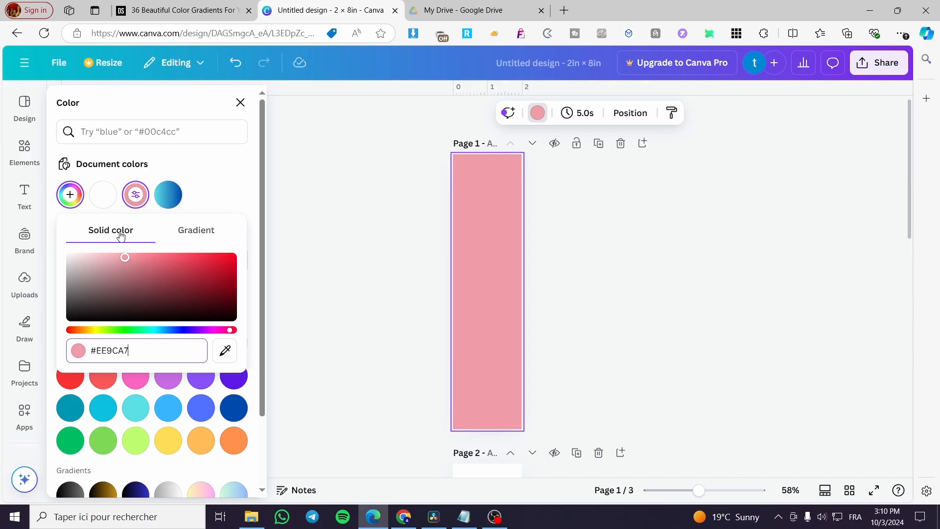
# Turn page 1's solid pink background into a gradient, check its two colors, and open the second one for editing
pyautogui.click(185, 233)
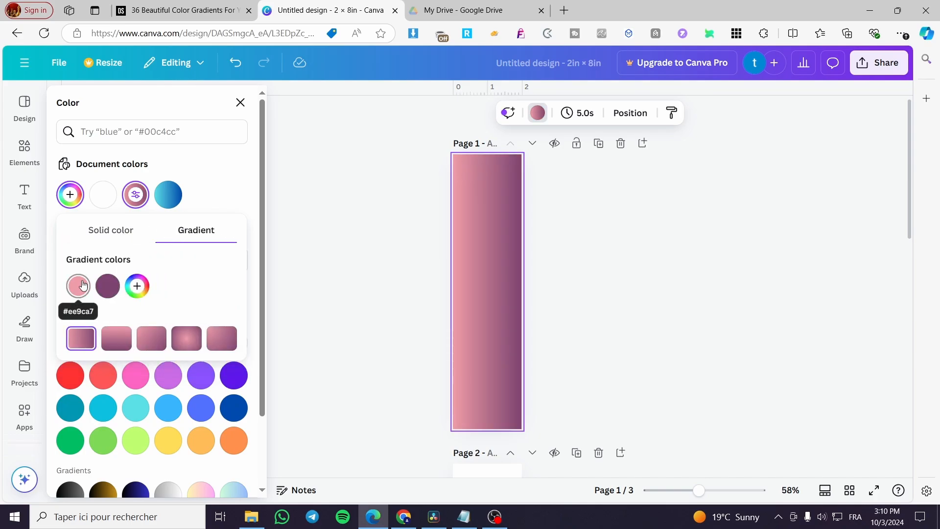
pyautogui.click(142, 230)
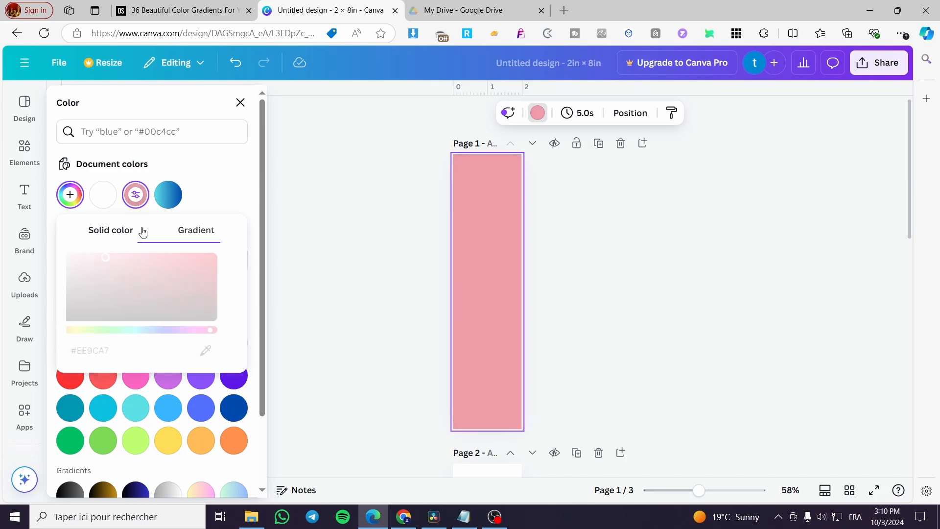
pyautogui.click(182, 233)
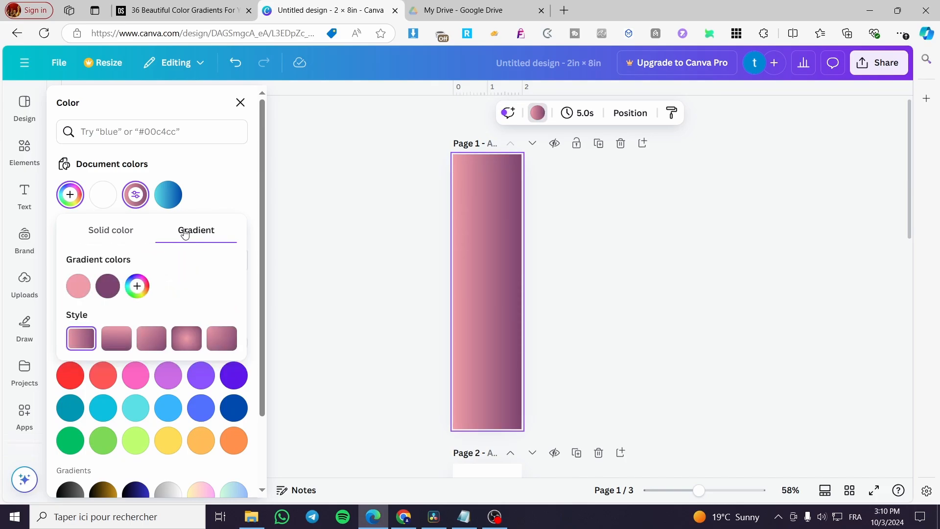
pyautogui.click(89, 290)
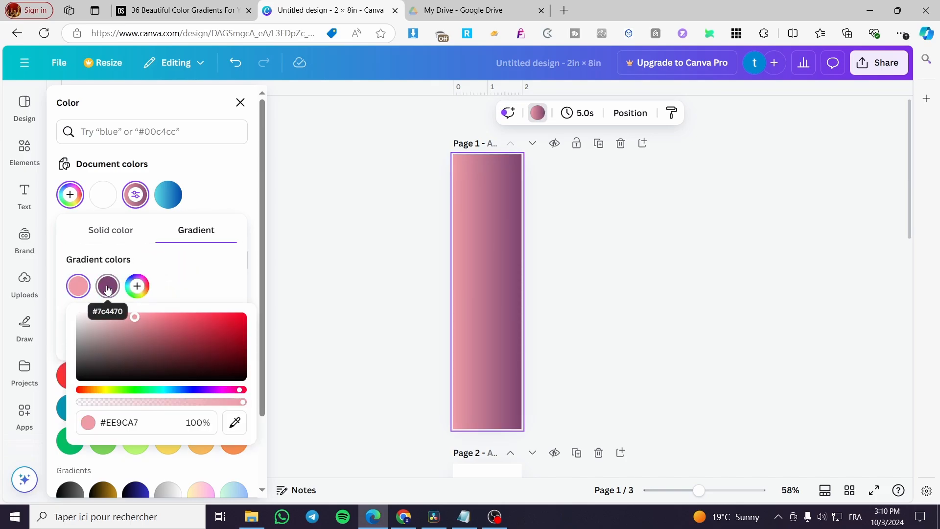
pyautogui.click(108, 290)
pyautogui.click(80, 291)
pyautogui.click(108, 290)
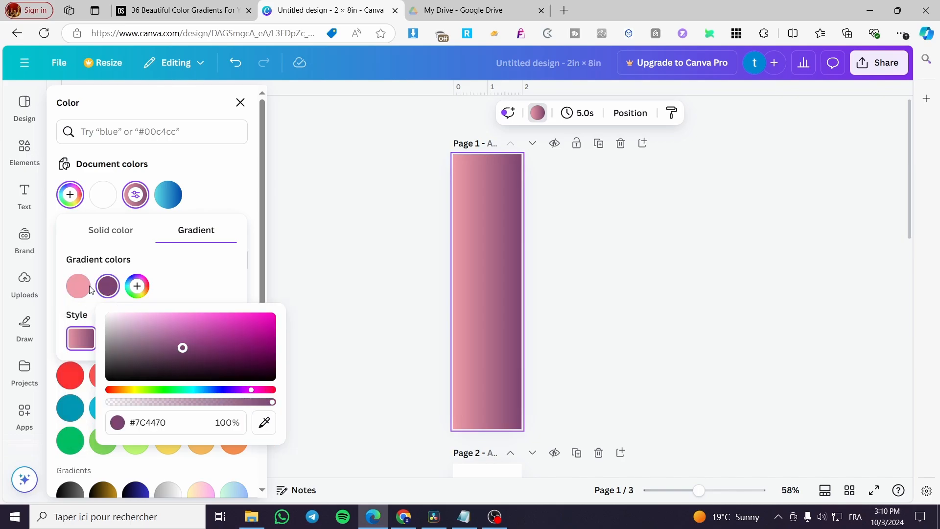
pyautogui.click(82, 290)
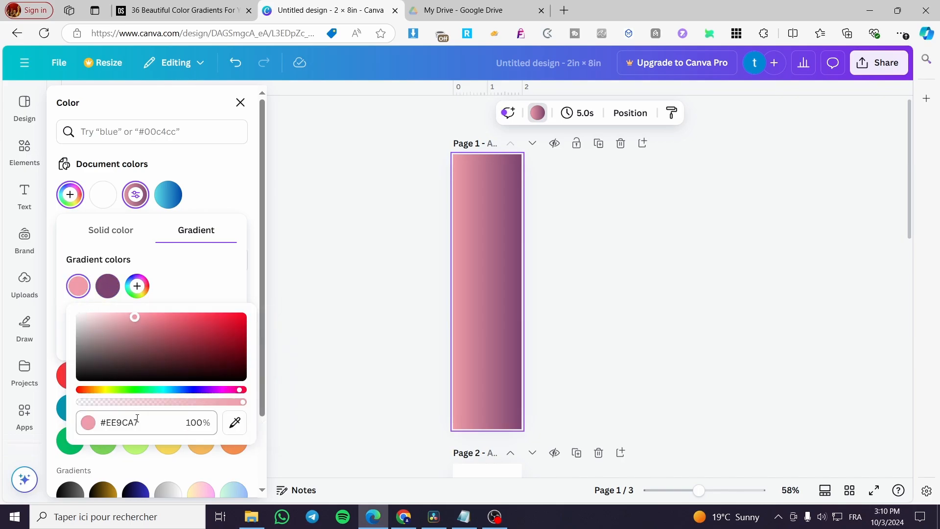
pyautogui.moveTo(100, 423)
pyautogui.mouseDown()
pyautogui.moveTo(127, 422)
pyautogui.moveTo(97, 420)
pyautogui.mouseUp()
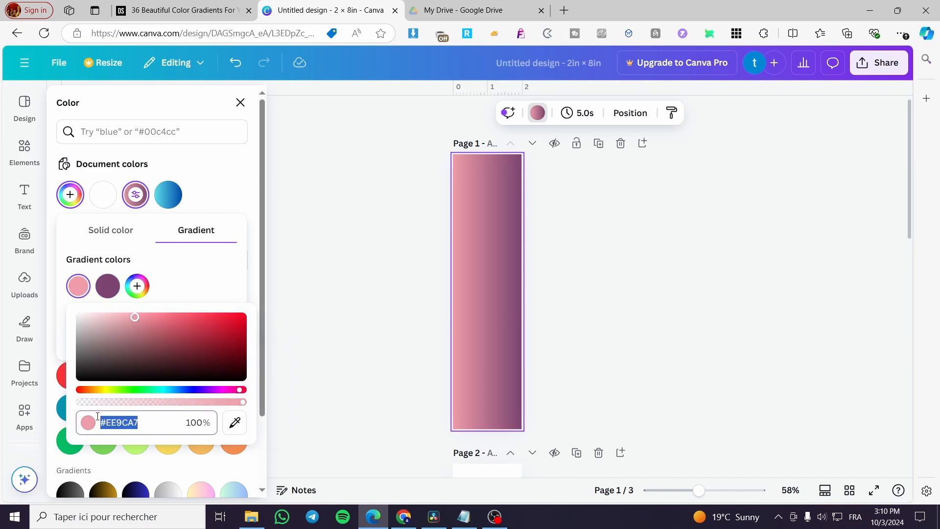
pyautogui.click(108, 286)
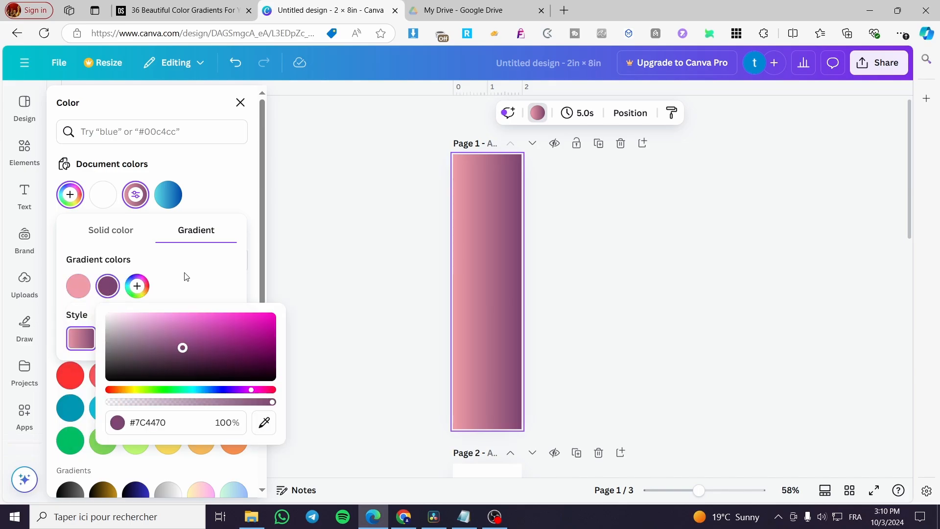
# Copy the Piglet gradient's second hex code from the article and set page 1's second gradient color to #FFDDE1
pyautogui.click(194, 9)
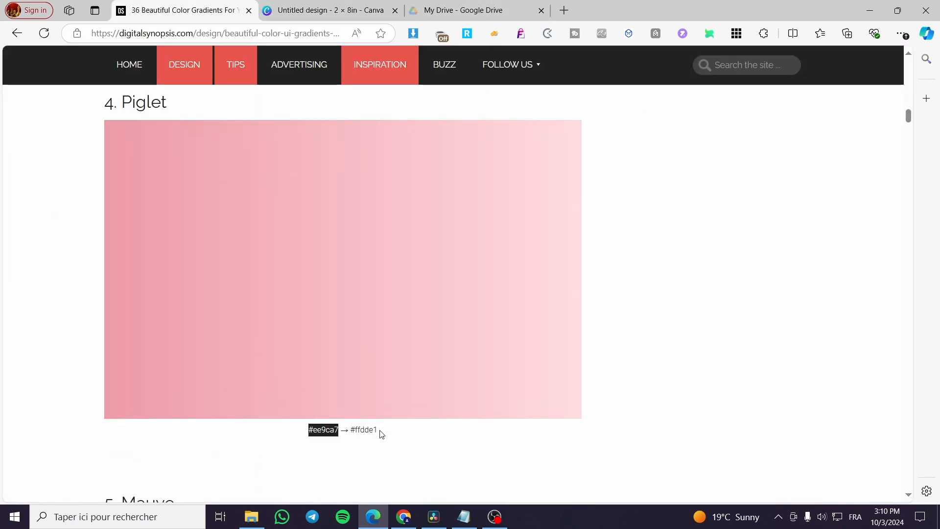
pyautogui.moveTo(380, 431); pyautogui.dragTo(347, 430)
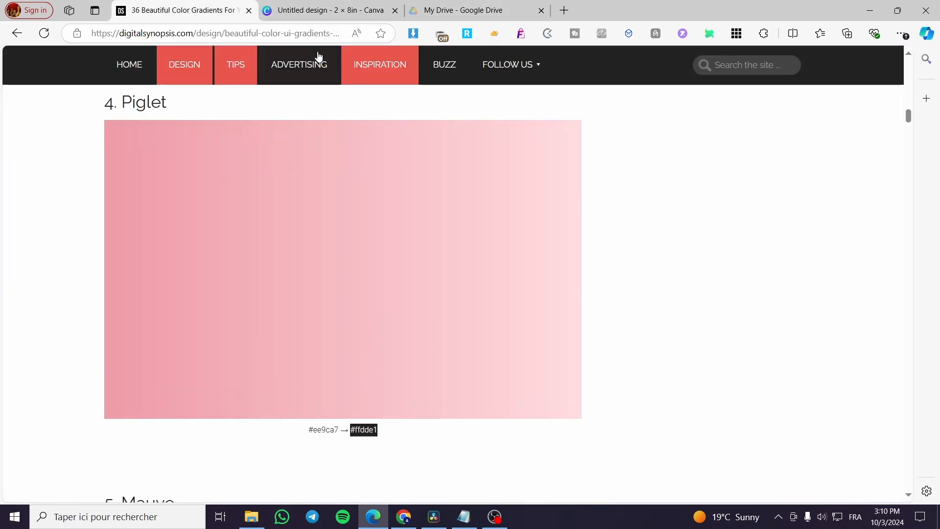
pyautogui.click(323, 9)
pyautogui.click(171, 424)
pyautogui.write('#FFDDE1')
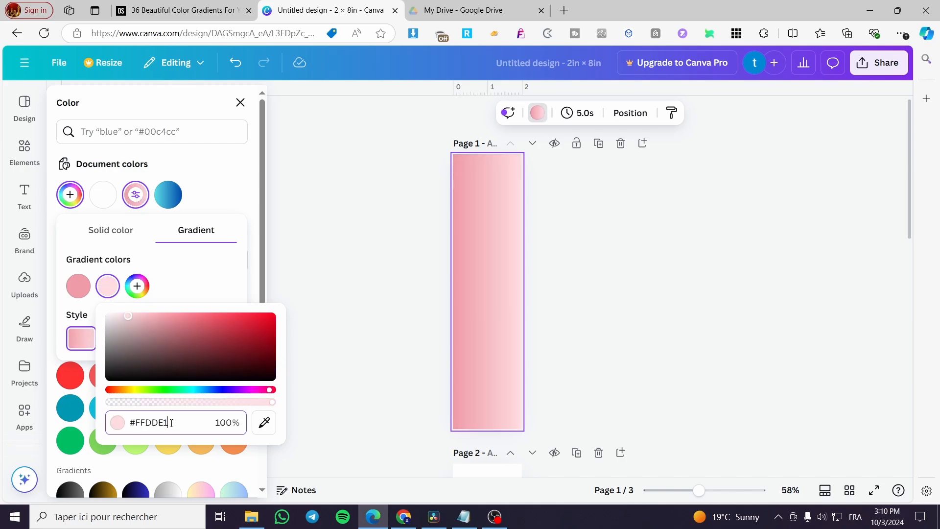
pyautogui.click(333, 406)
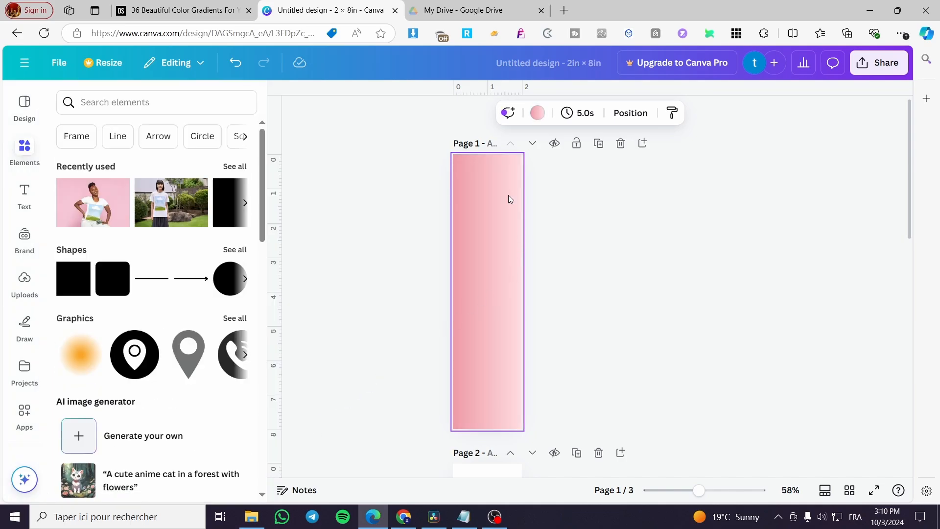
# Compare page 1's background with the Piglet sample in the Digital Synopsis article
pyautogui.click(222, 7)
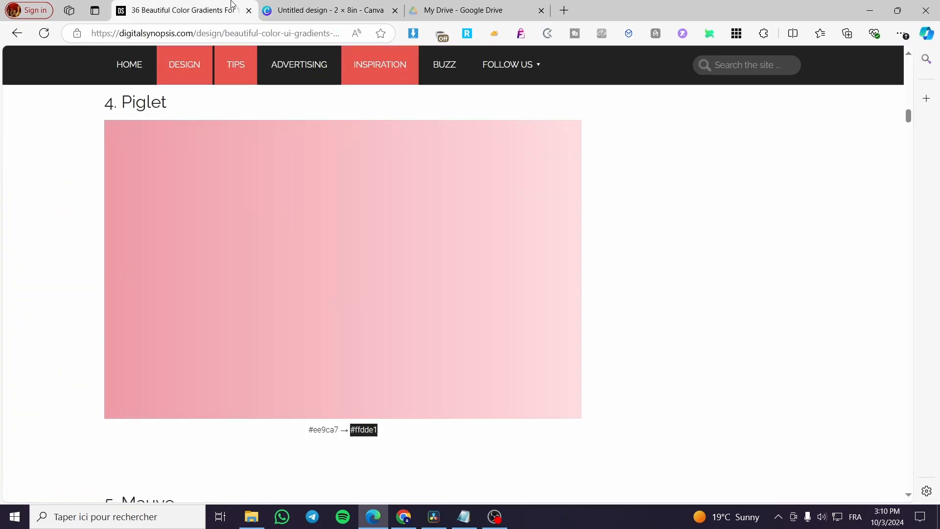
pyautogui.click(311, 5)
pyautogui.click(243, 15)
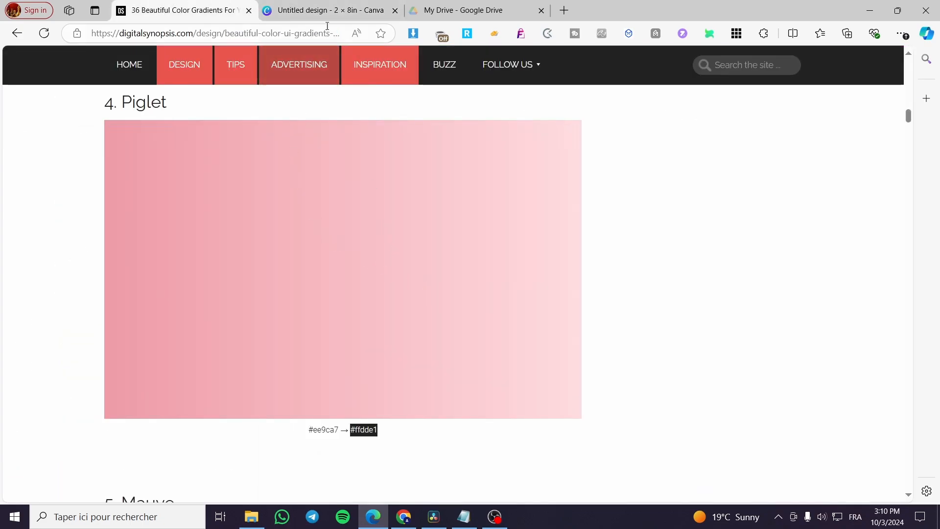
pyautogui.click(309, 6)
pyautogui.click(577, 318)
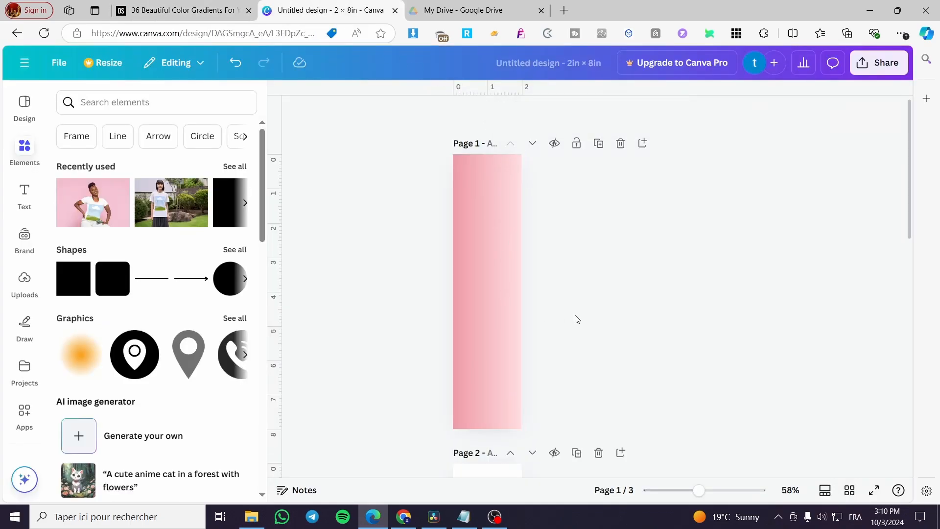
# Select page 2, search the elements for "color", and show all the photo results
pyautogui.scroll(-5, 537, 351)
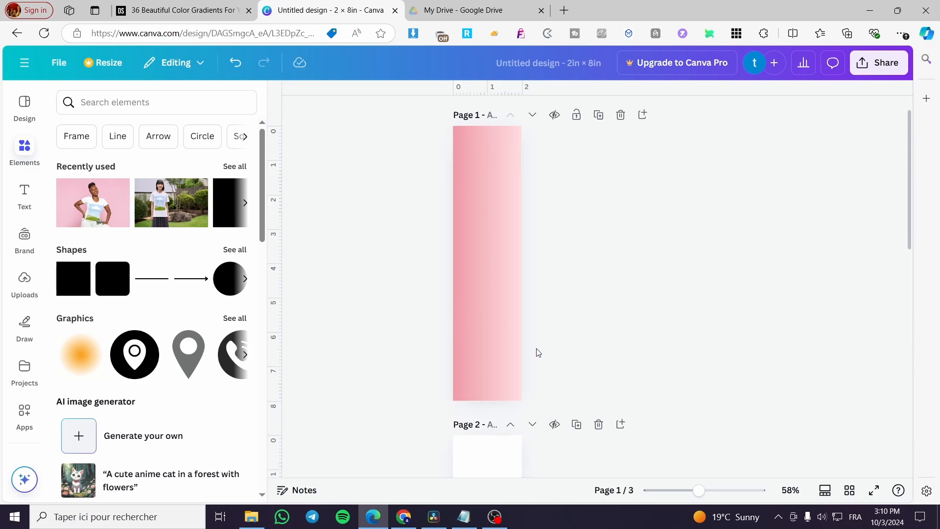
pyautogui.click(485, 312)
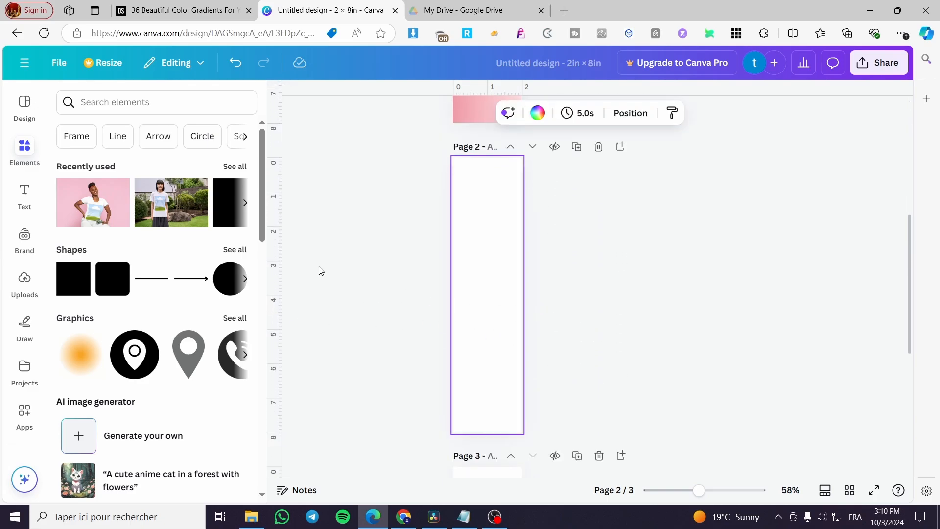
pyautogui.click(155, 98)
pyautogui.write('c')
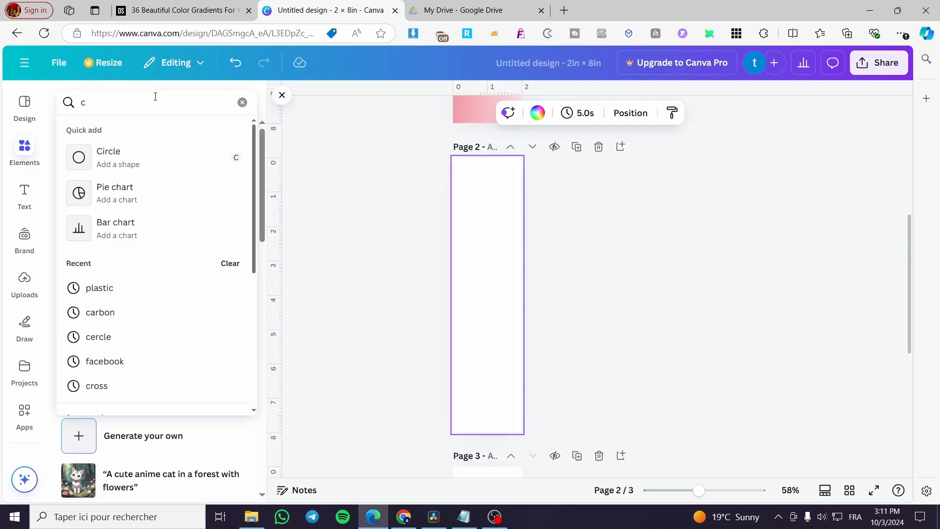
pyautogui.write('olor')
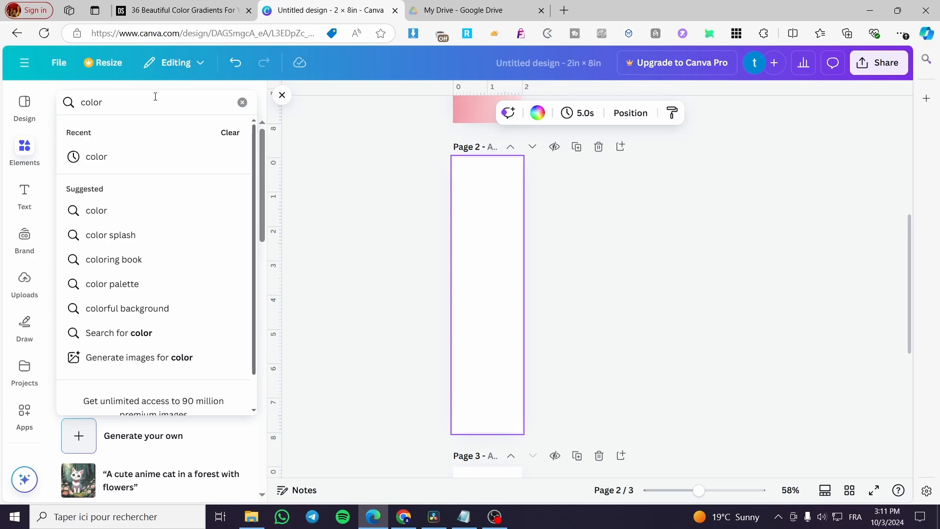
pyautogui.press('Return')
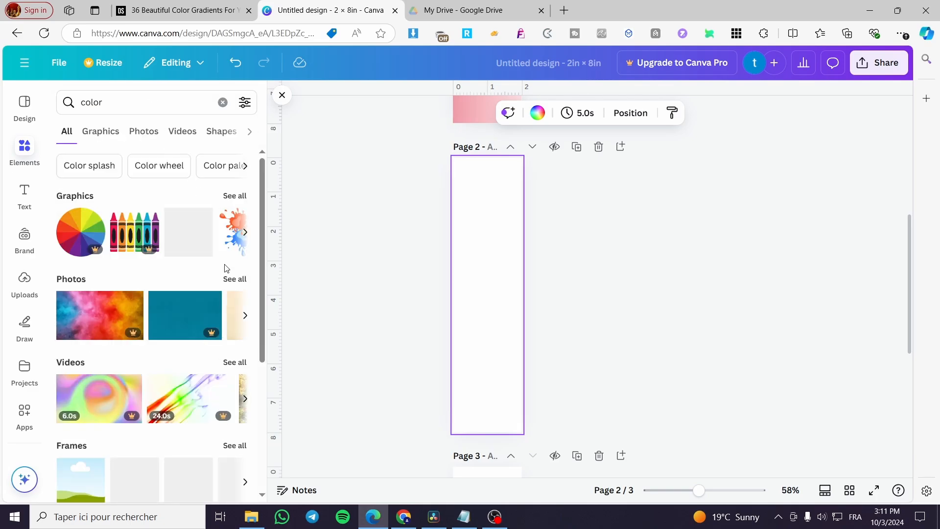
pyautogui.click(241, 280)
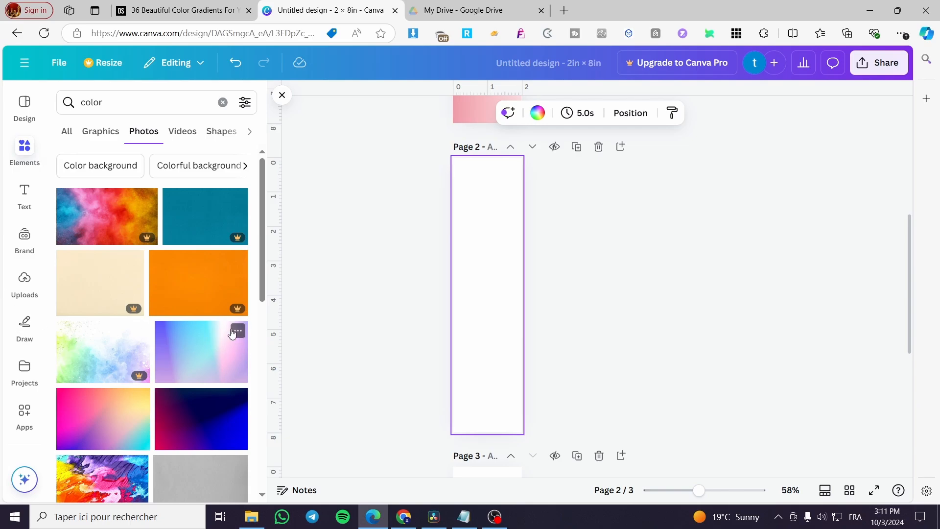
# Add the dark blue and magenta gradient photo to page 2 and stretch it to cover the whole page
pyautogui.scroll(-3, 232, 333)
pyautogui.click(163, 304)
pyautogui.moveTo(490, 289)
pyautogui.mouseDown()
pyautogui.moveTo(487, 179)
pyautogui.moveTo(534, 212)
pyautogui.moveTo(498, 361)
pyautogui.moveTo(494, 447)
pyautogui.moveTo(513, 380)
pyautogui.moveTo(489, 285)
pyautogui.mouseUp()
pyautogui.moveTo(490, 218); pyautogui.dragTo(521, 247)
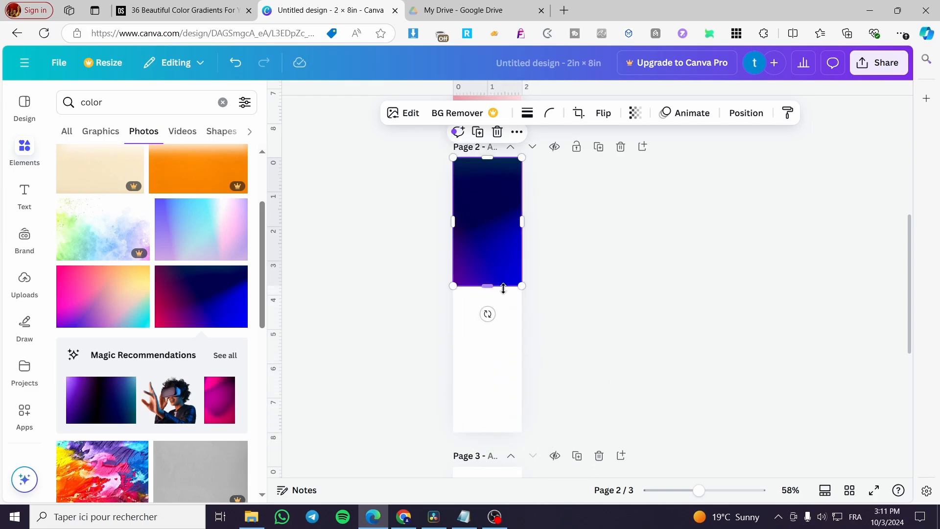
pyautogui.moveTo(486, 287); pyautogui.dragTo(488, 429)
pyautogui.click(642, 338)
pyautogui.scroll(-5, 607, 313)
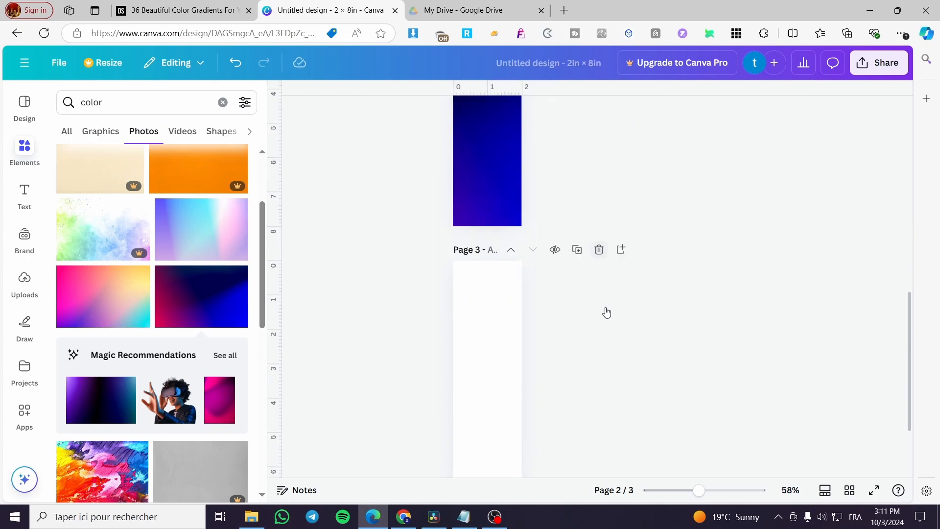
# Add the magenta gradient photo to page 3, align it with the page's top, and enlarge it to the full page width
pyautogui.click(493, 352)
pyautogui.click(216, 415)
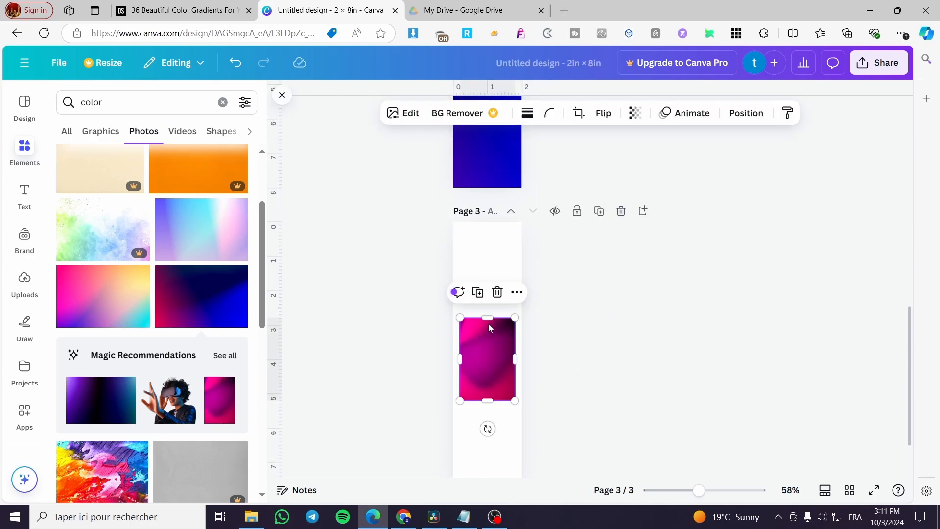
pyautogui.moveTo(488, 325); pyautogui.dragTo(482, 243)
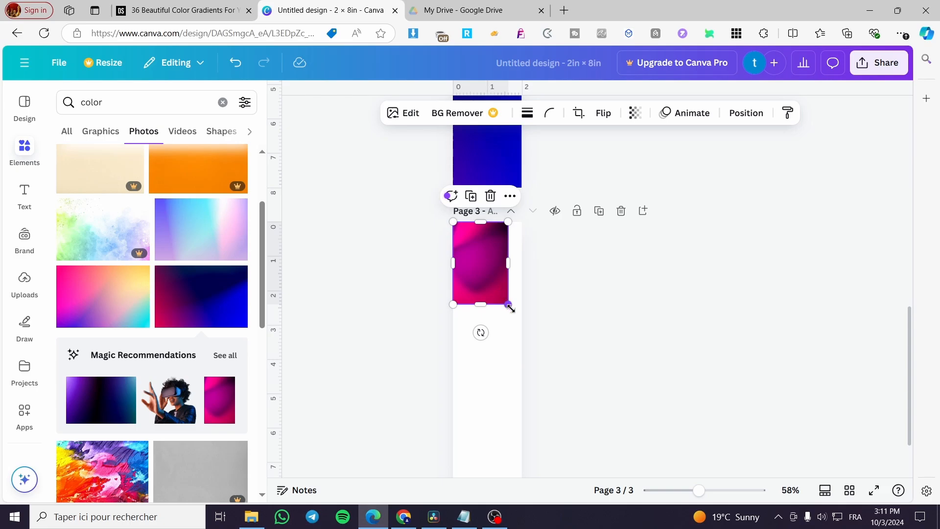
pyautogui.moveTo(510, 307); pyautogui.dragTo(491, 388)
pyautogui.scroll(-2, 507, 281)
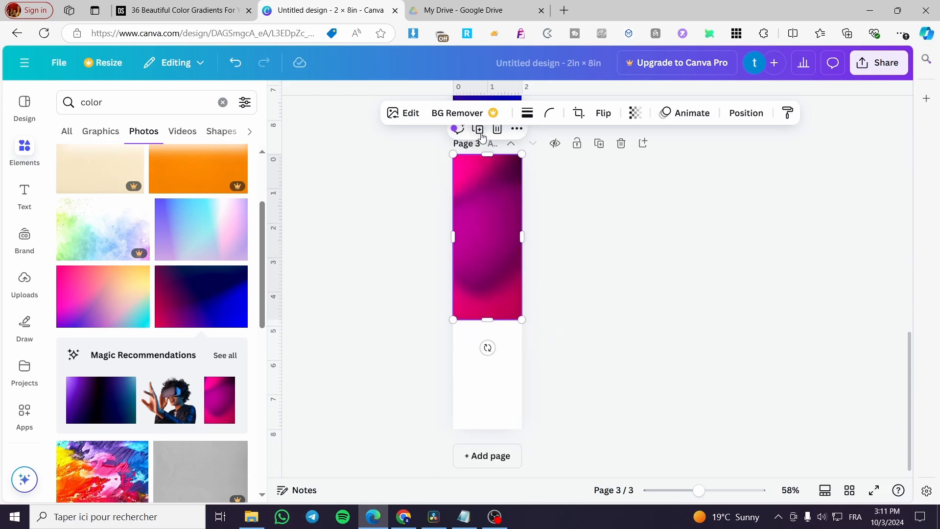
# Duplicate the magenta photo and align the copy over the lower half of page 3
pyautogui.click(479, 129)
pyautogui.moveTo(478, 288); pyautogui.dragTo(480, 414)
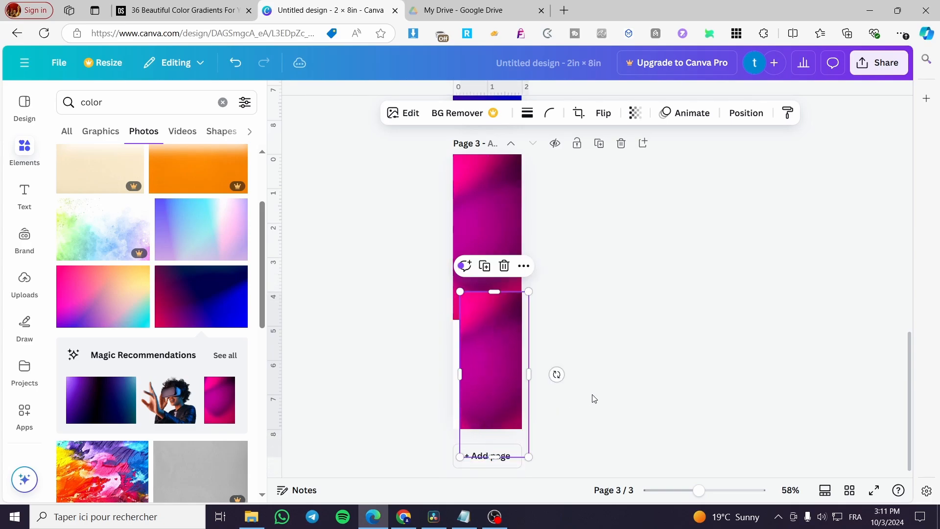
pyautogui.moveTo(486, 381); pyautogui.dragTo(477, 380)
pyautogui.click(623, 328)
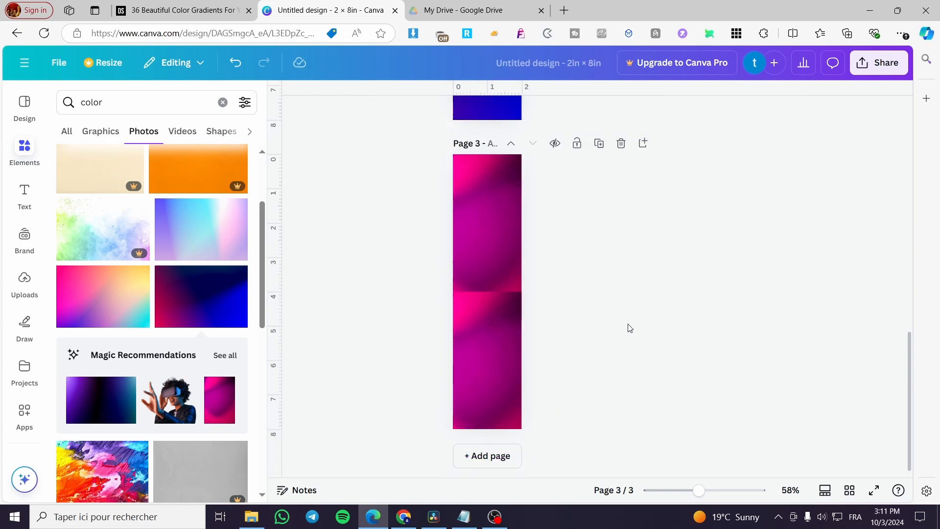
# Try shifting the duplicated photo to adjust where it meets the original on page 3, and delete the copy
pyautogui.click(502, 294)
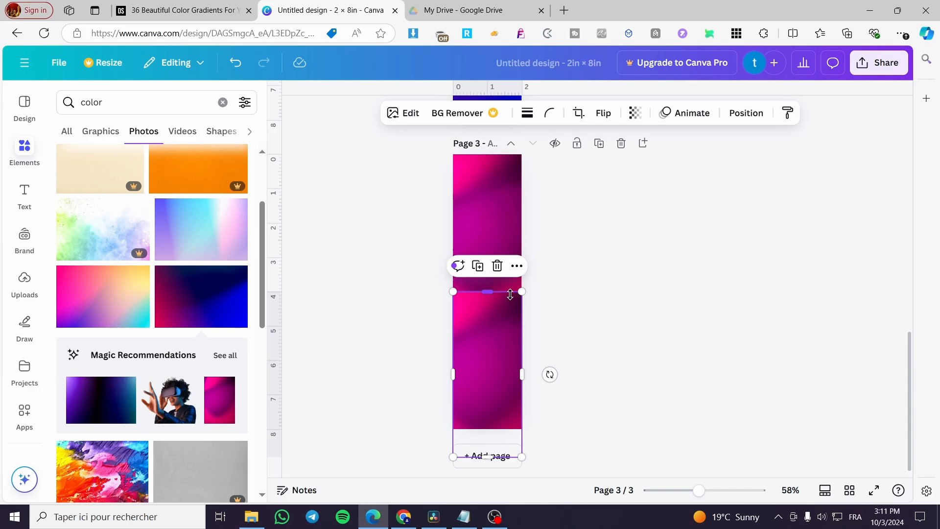
pyautogui.click(578, 284)
pyautogui.moveTo(509, 310); pyautogui.dragTo(507, 338)
pyautogui.click(601, 338)
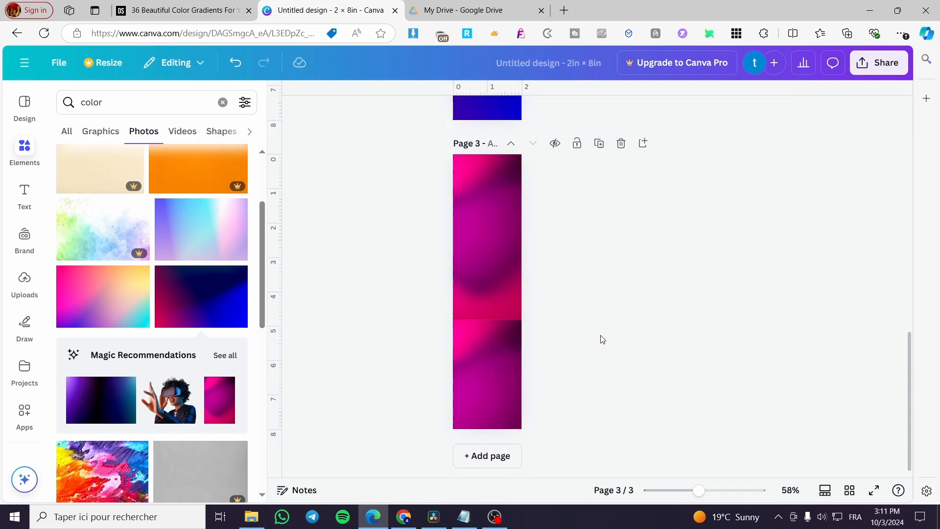
pyautogui.click(503, 324)
pyautogui.click(608, 331)
pyautogui.moveTo(506, 349); pyautogui.dragTo(508, 348)
pyautogui.click(607, 342)
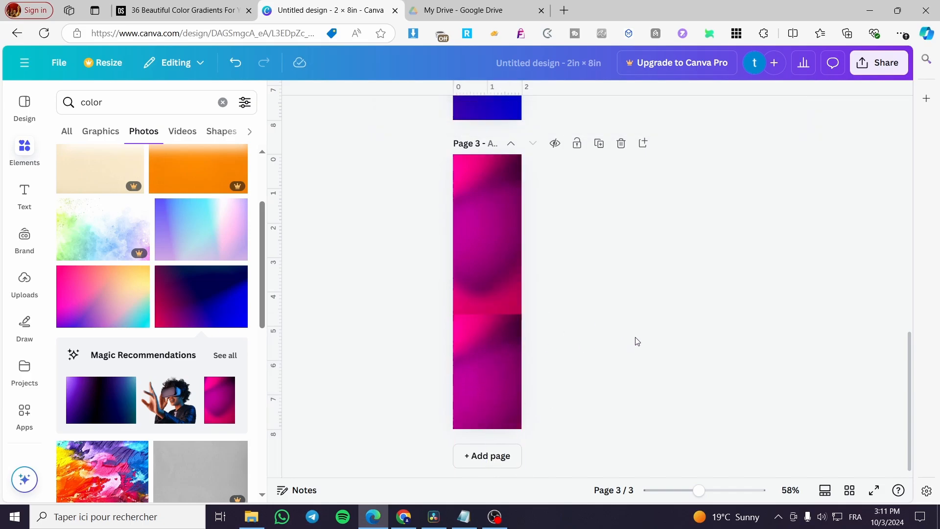
pyautogui.click(514, 339)
# Stretch the original magenta photo downward to cover the whole of page 3
pyautogui.click(496, 289)
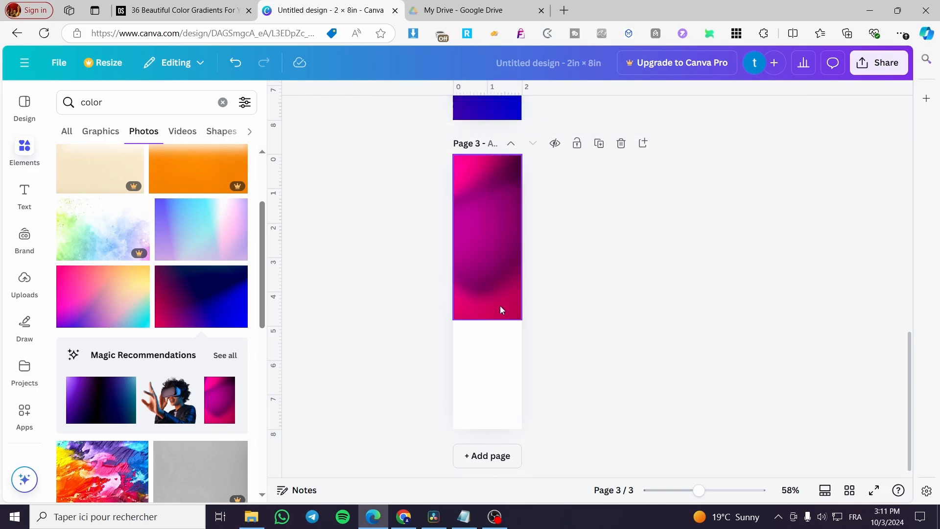
pyautogui.click(500, 316)
pyautogui.moveTo(487, 319); pyautogui.dragTo(492, 434)
pyautogui.click(628, 378)
# Select page 1, search the elements for "flowers", and show all the graphics results
pyautogui.scroll(8, 602, 365)
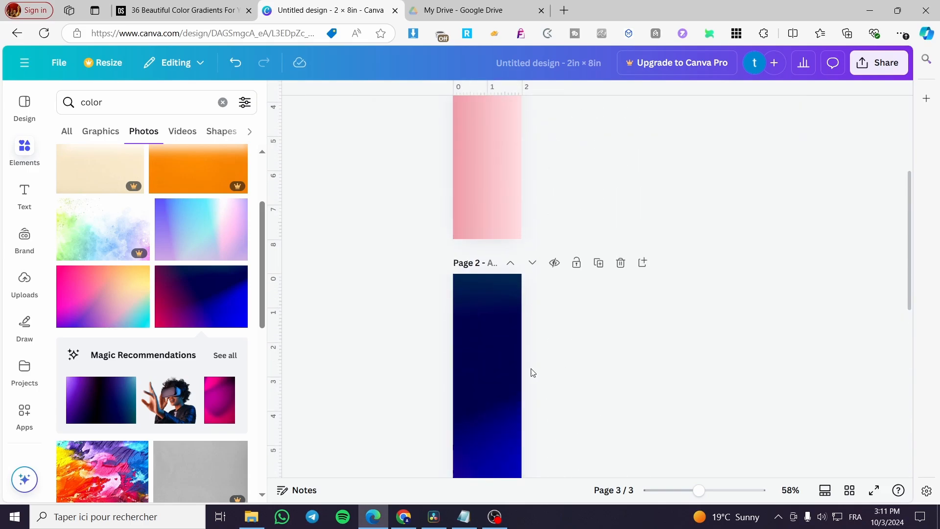
pyautogui.scroll(4, 529, 352)
pyautogui.click(507, 243)
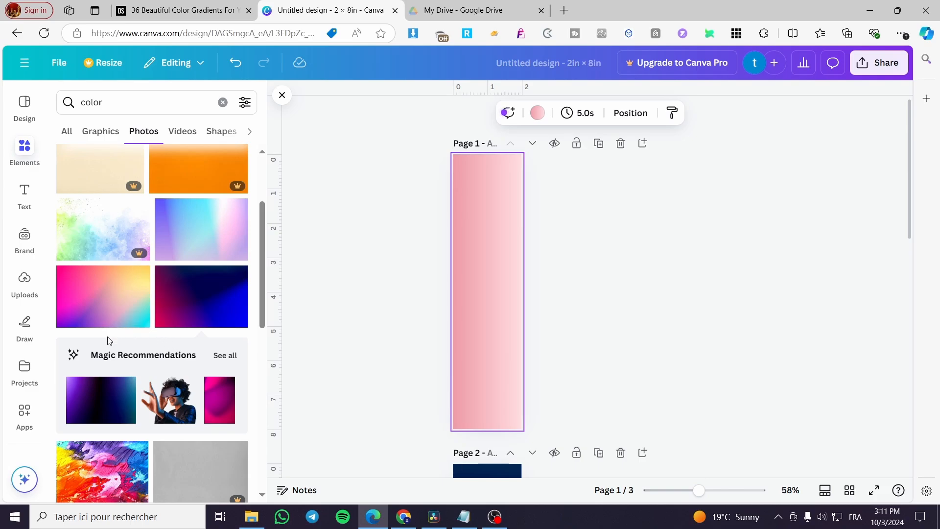
pyautogui.scroll(-4, 108, 341)
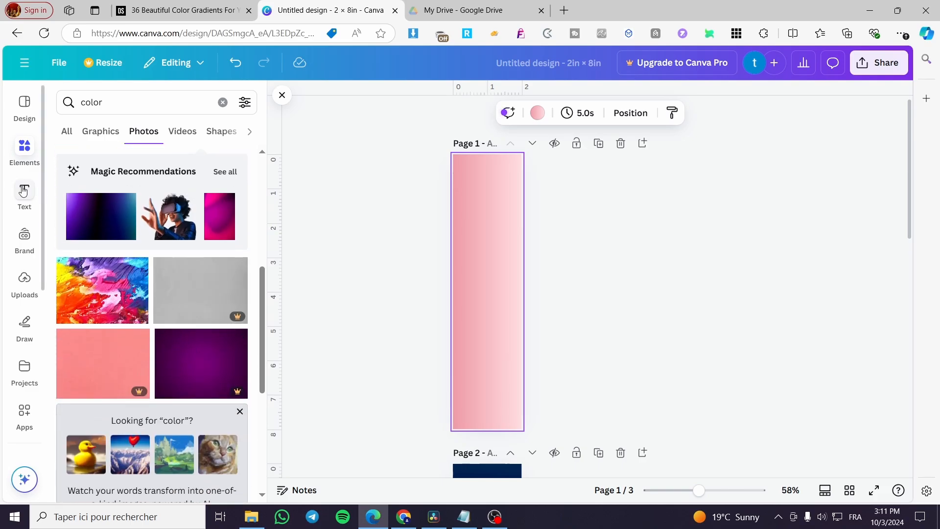
pyautogui.click(25, 149)
pyautogui.click(223, 108)
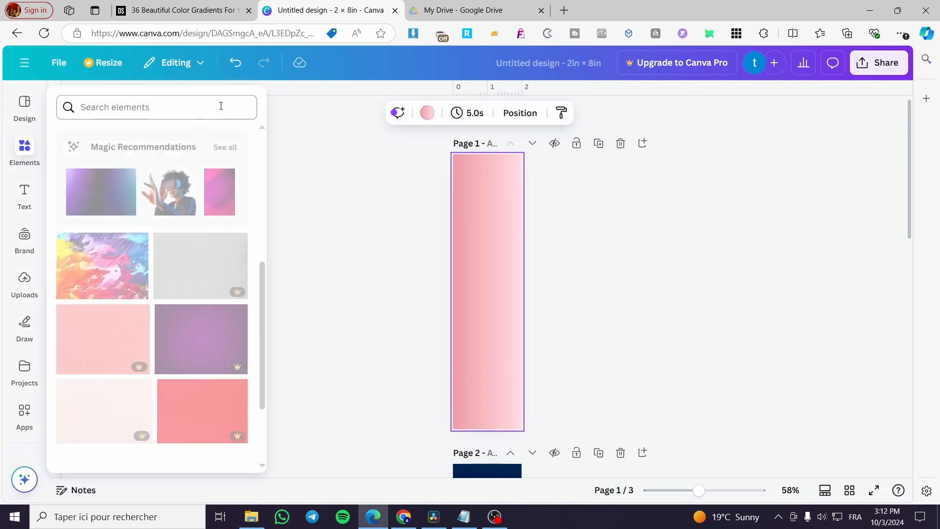
pyautogui.click(159, 114)
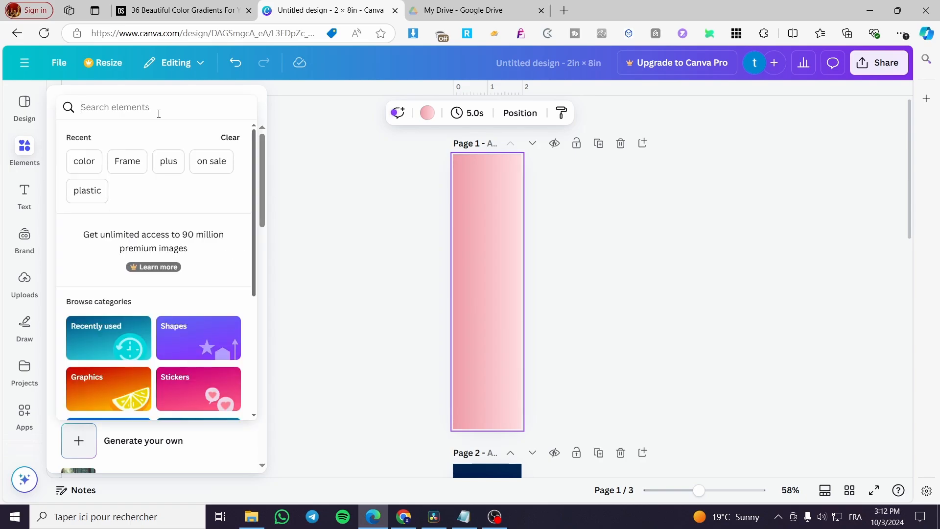
pyautogui.write('flowers')
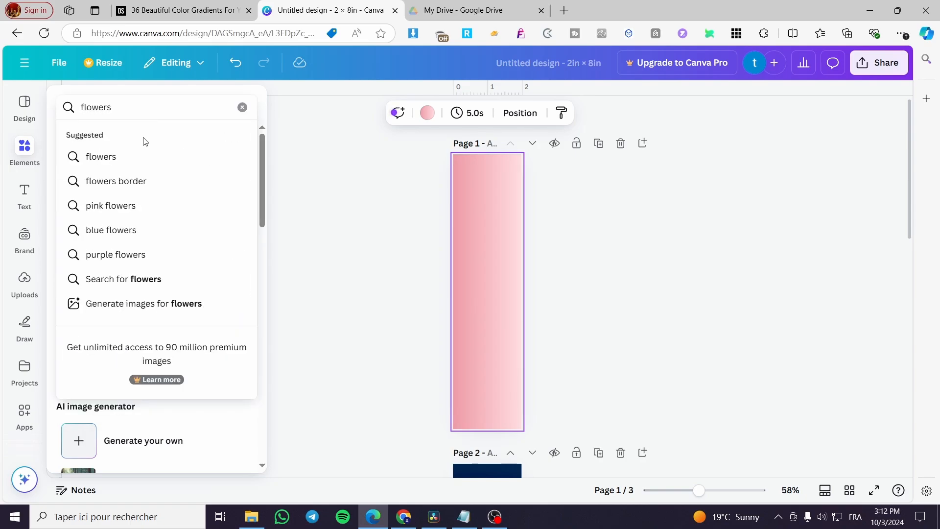
pyautogui.click(134, 156)
pyautogui.click(309, 275)
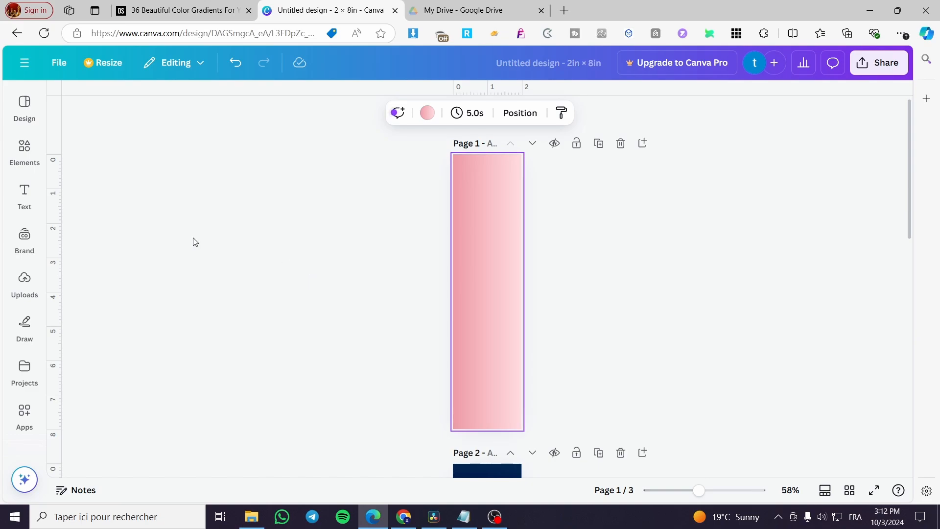
pyautogui.click(25, 152)
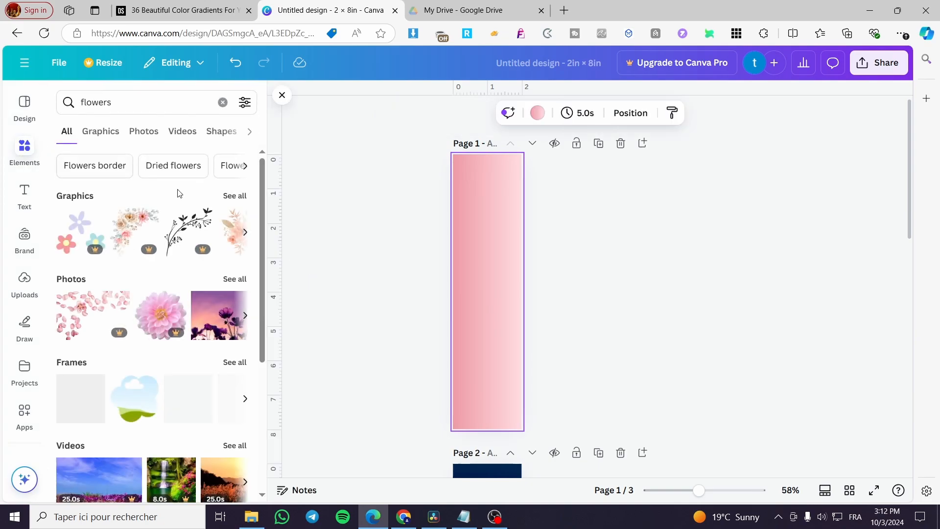
pyautogui.click(232, 195)
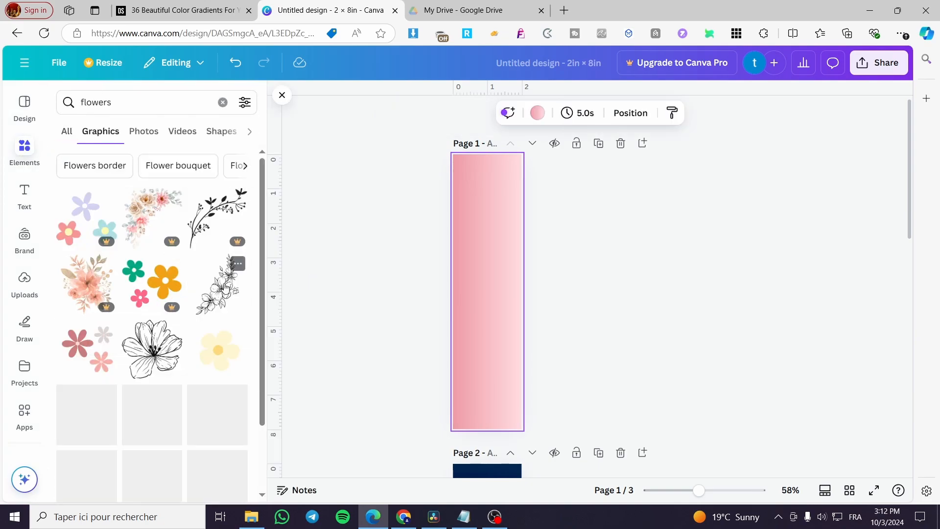
# Add the dusty-rose, grey and peach three-flower graphic to the upper part of page 1 and shrink it to roughly the page width
pyautogui.scroll(-1, 231, 348)
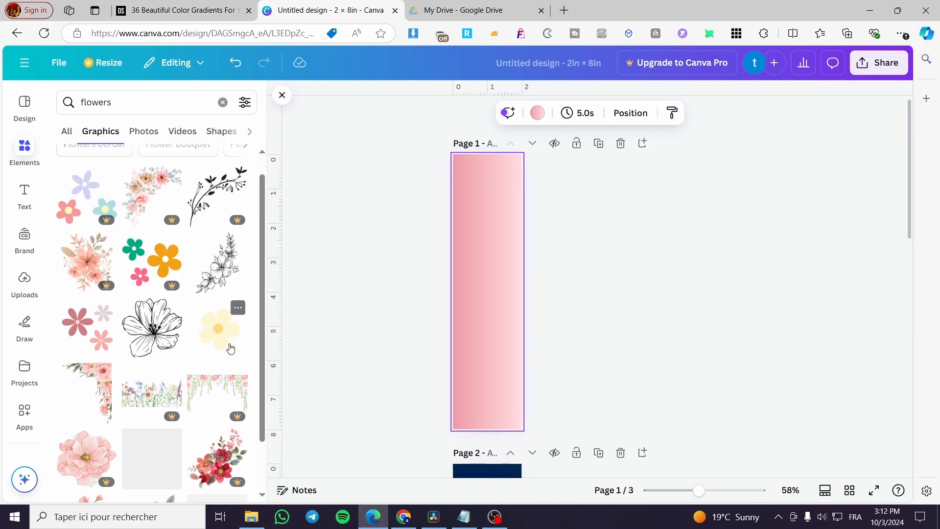
pyautogui.click(88, 289)
pyautogui.moveTo(501, 308); pyautogui.dragTo(544, 409)
pyautogui.moveTo(512, 348); pyautogui.dragTo(469, 229)
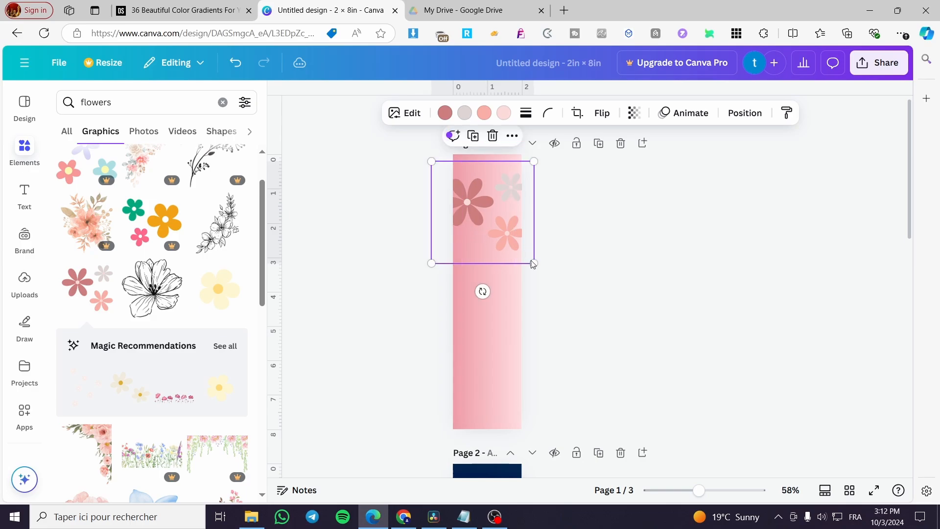
pyautogui.moveTo(538, 267); pyautogui.dragTo(515, 234)
pyautogui.click(600, 252)
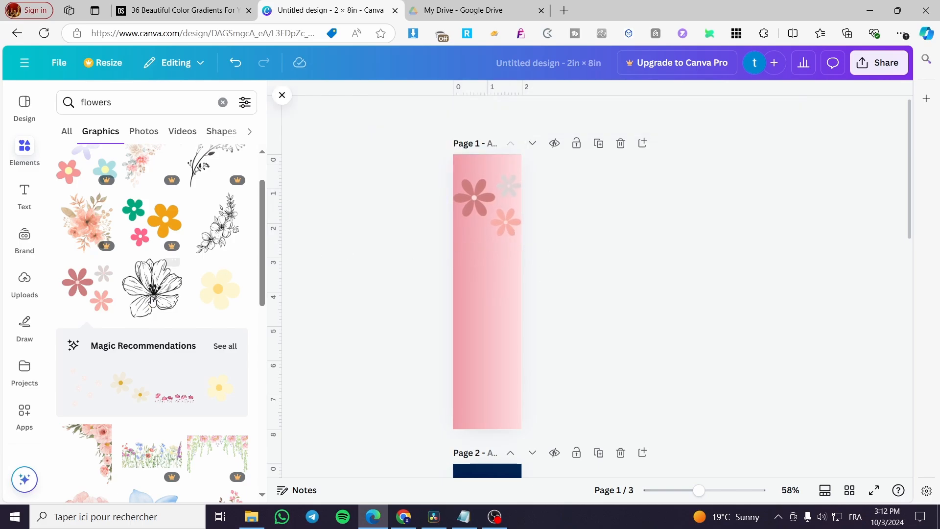
# Duplicate the three-flower graphic on page 1 and place the copy directly below the original
pyautogui.scroll(-4, 226, 367)
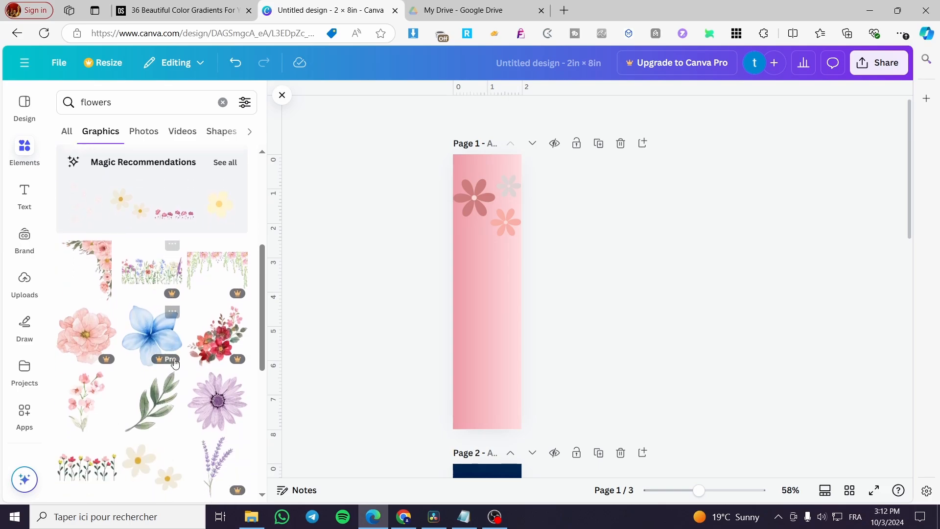
pyautogui.scroll(-3, 225, 426)
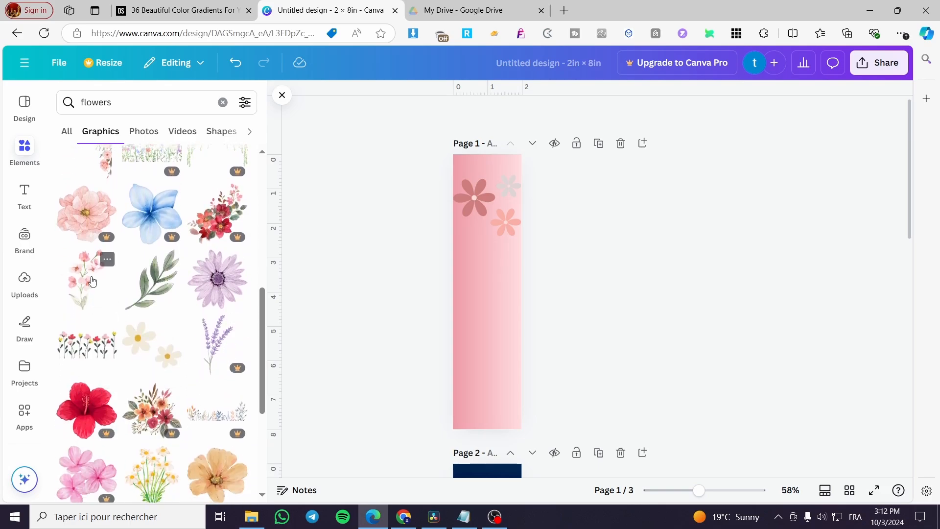
pyautogui.scroll(-4, 86, 285)
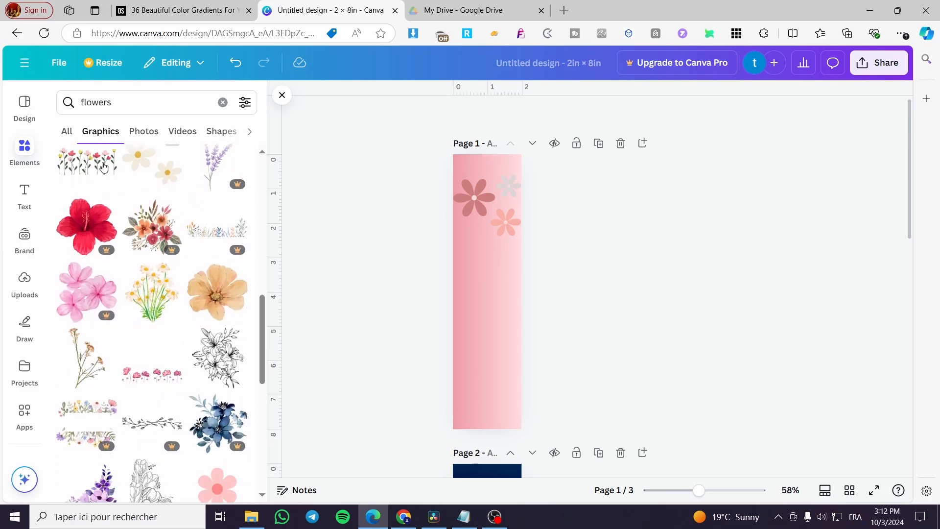
pyautogui.scroll(-5, 147, 343)
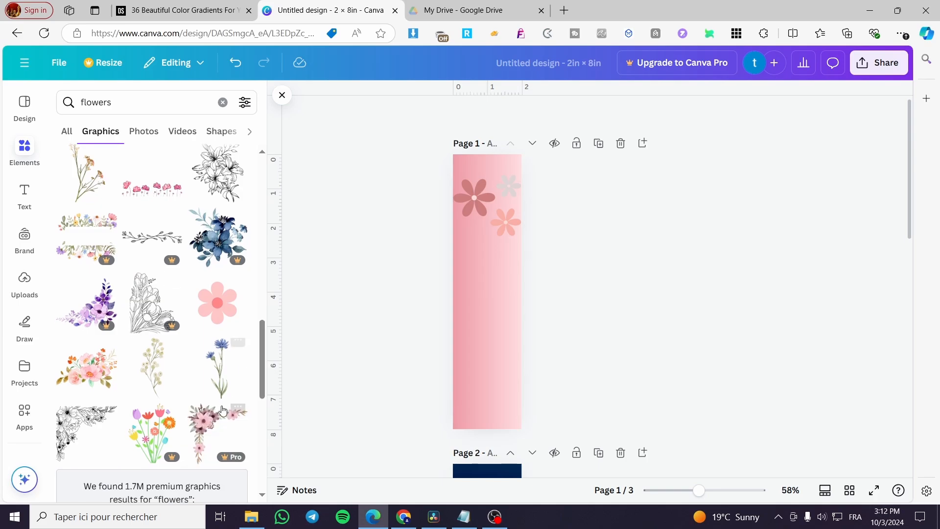
pyautogui.scroll(6, 143, 407)
pyautogui.click(495, 209)
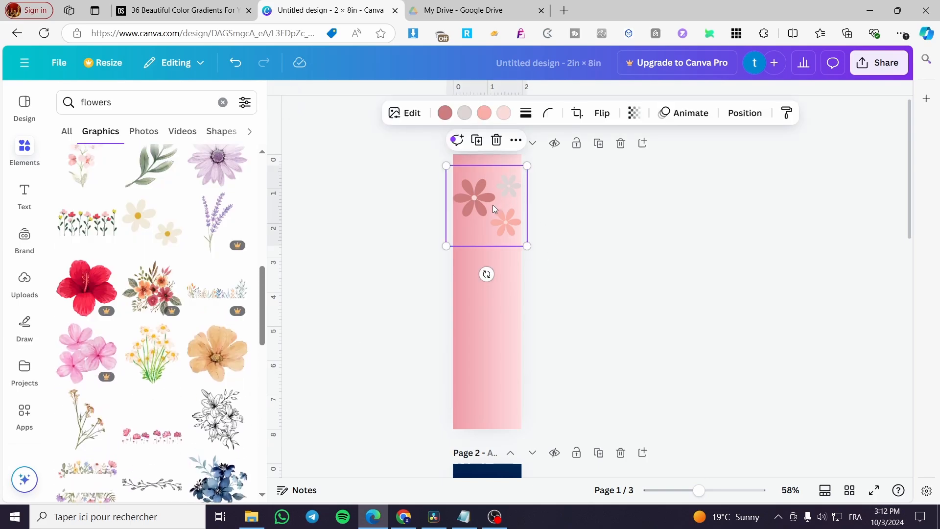
pyautogui.click(475, 140)
pyautogui.moveTo(490, 225); pyautogui.dragTo(494, 292)
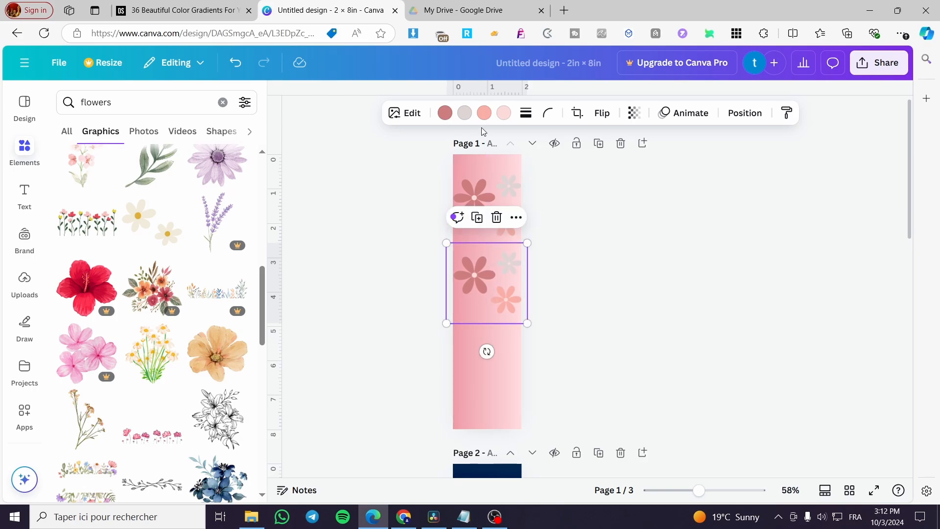
# Flip the second flower graphic horizontally and nudge it slightly to the right
pyautogui.click(607, 114)
pyautogui.click(566, 142)
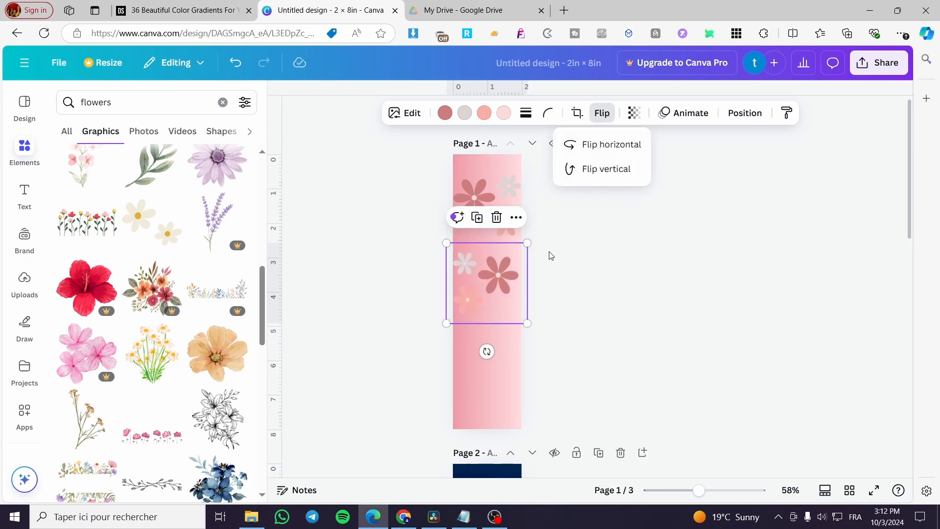
pyautogui.click(583, 300)
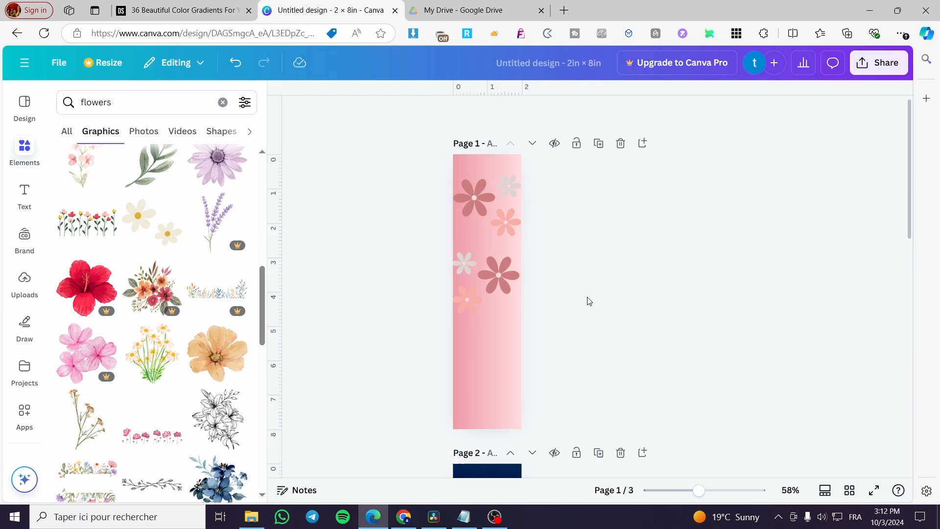
pyautogui.click(501, 284)
pyautogui.moveTo(501, 285); pyautogui.dragTo(502, 286)
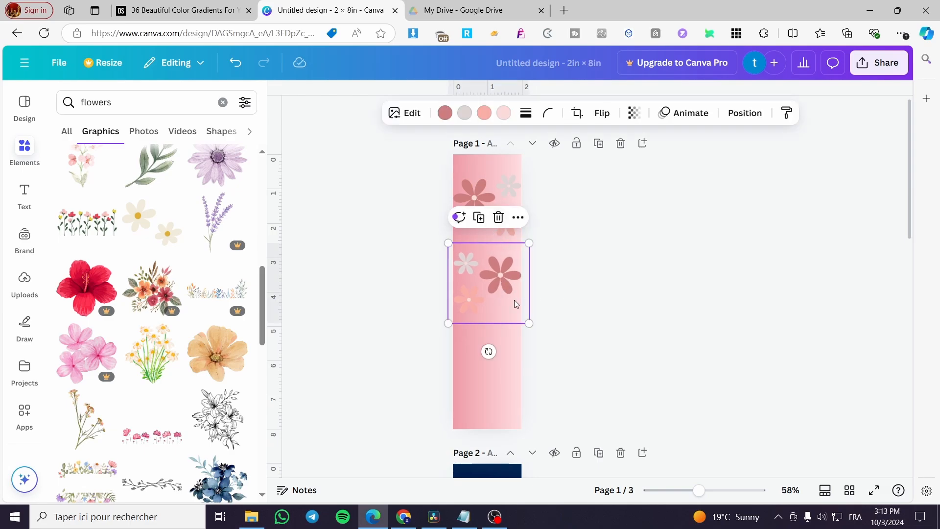
# Duplicate the second flower graphic, place the copy beneath it near the bottom of page 1, and flip it vertically
pyautogui.click(483, 217)
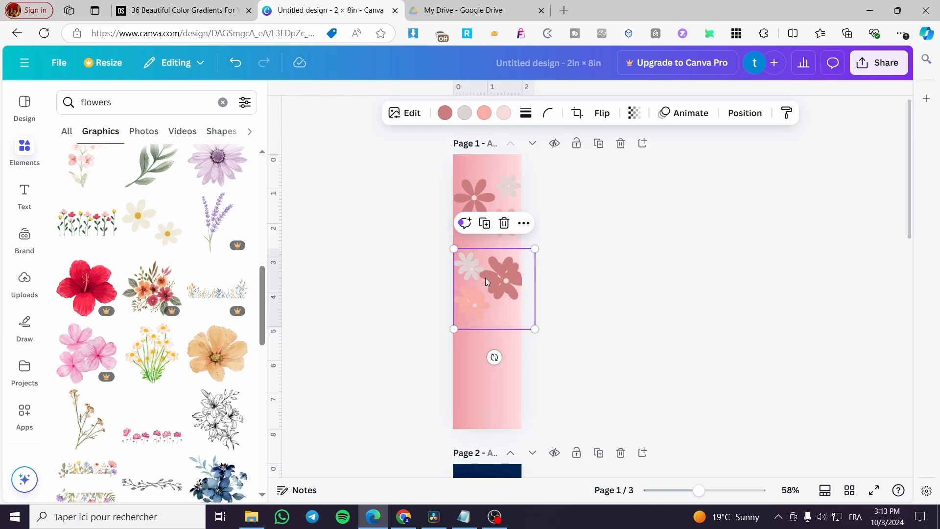
pyautogui.moveTo(481, 274); pyautogui.dragTo(480, 358)
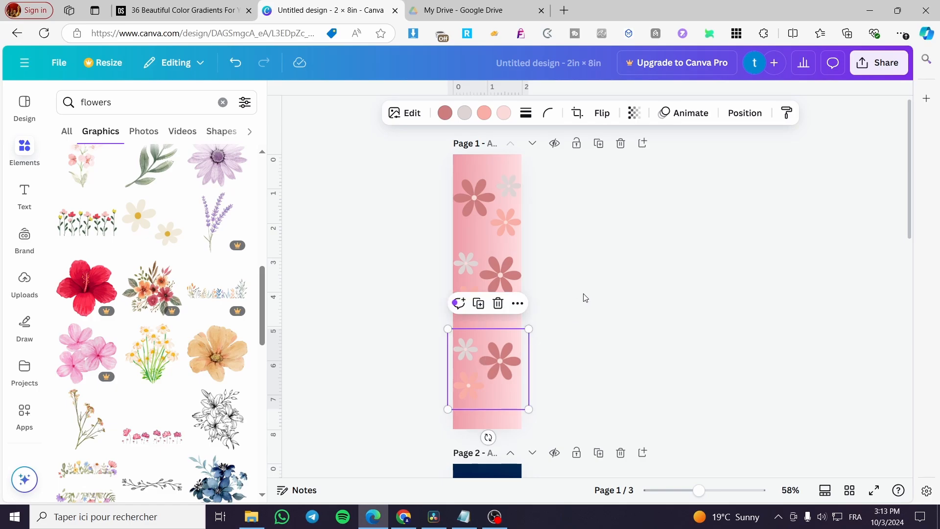
pyautogui.click(600, 117)
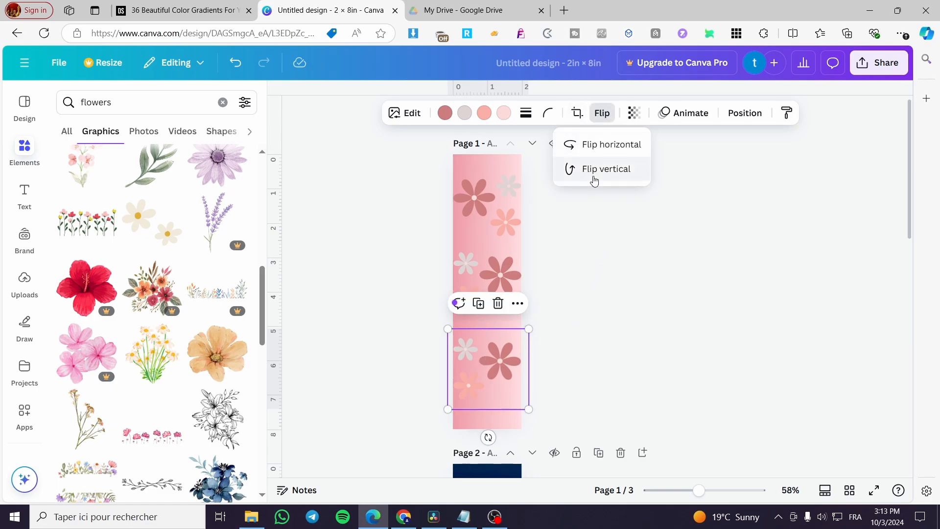
pyautogui.click(595, 179)
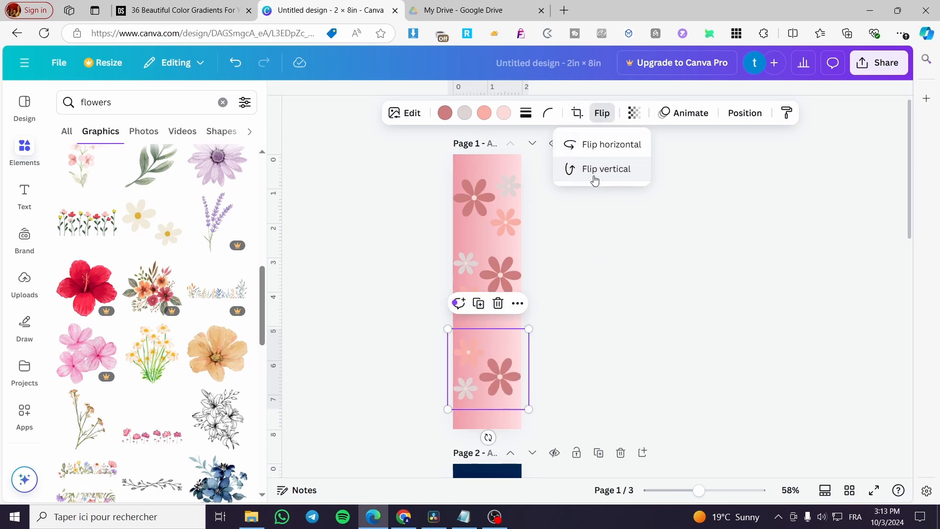
pyautogui.click(597, 292)
pyautogui.click(598, 306)
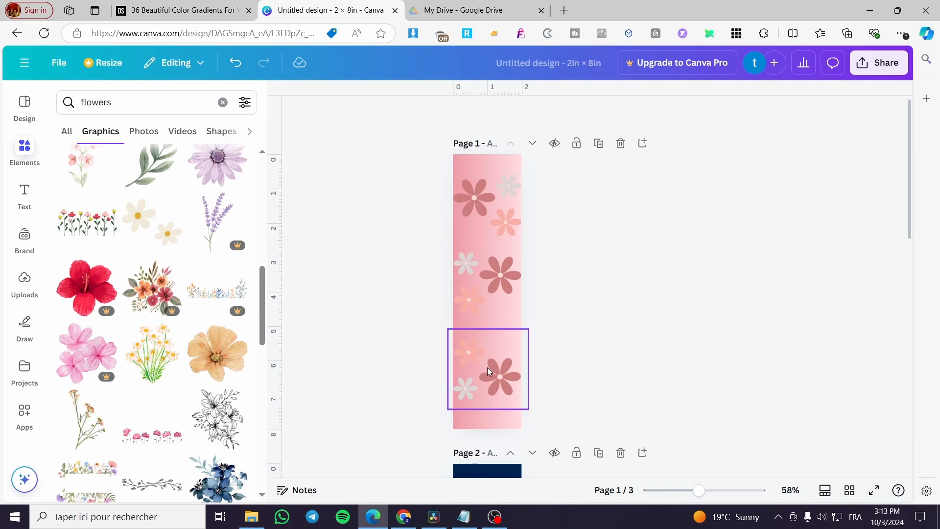
# Nudge the lowest flower graphic on page 1 slightly upward
pyautogui.moveTo(488, 372); pyautogui.dragTo(488, 363)
pyautogui.click(637, 349)
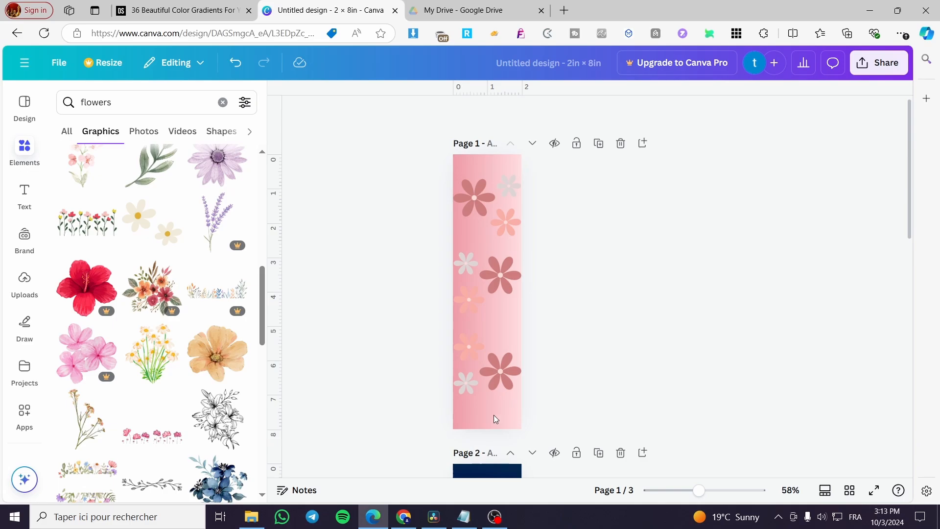
# Add a rounded square shape to page 1 and stretch it into a full-width band along the bottom of the page
pyautogui.click(25, 160)
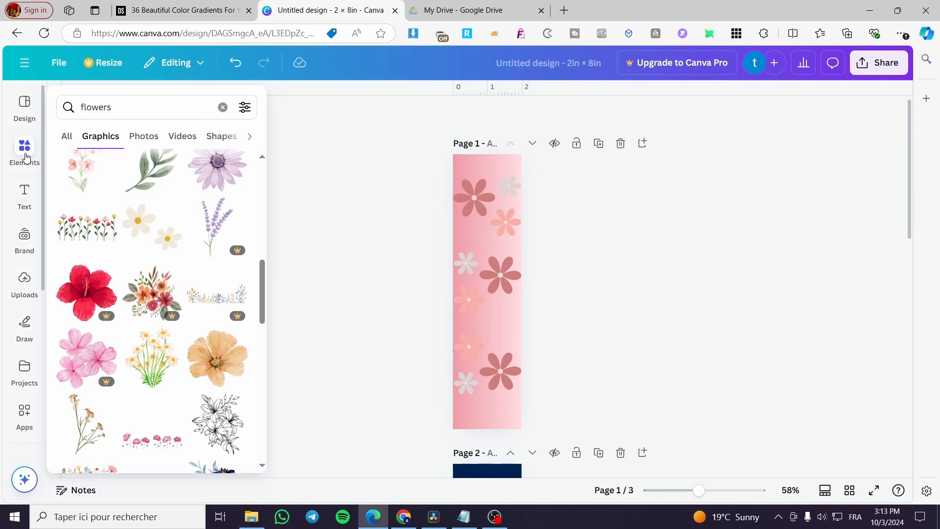
pyautogui.click(222, 110)
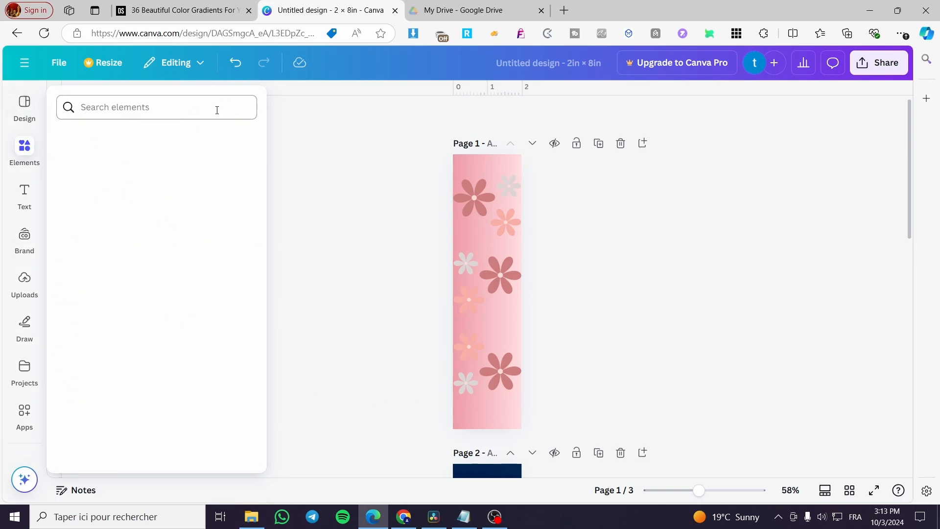
pyautogui.click(117, 118)
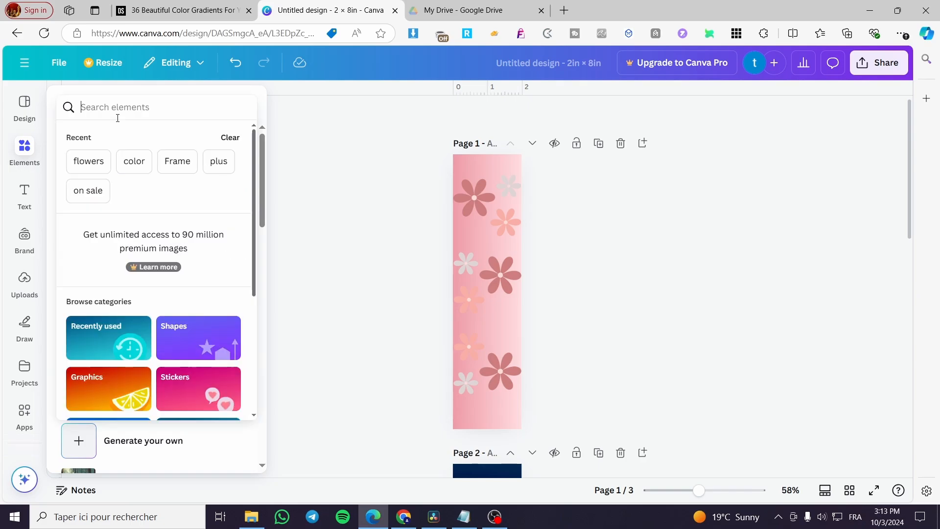
pyautogui.click(292, 176)
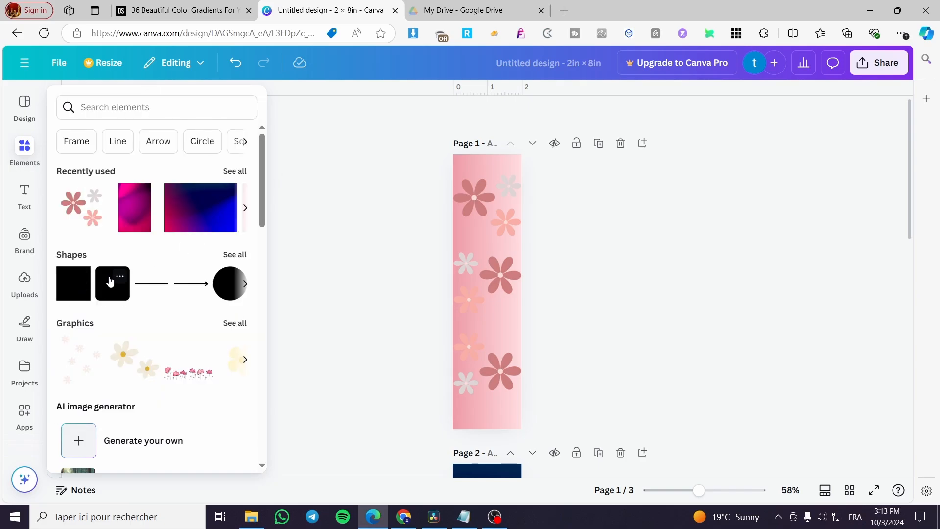
pyautogui.click(110, 291)
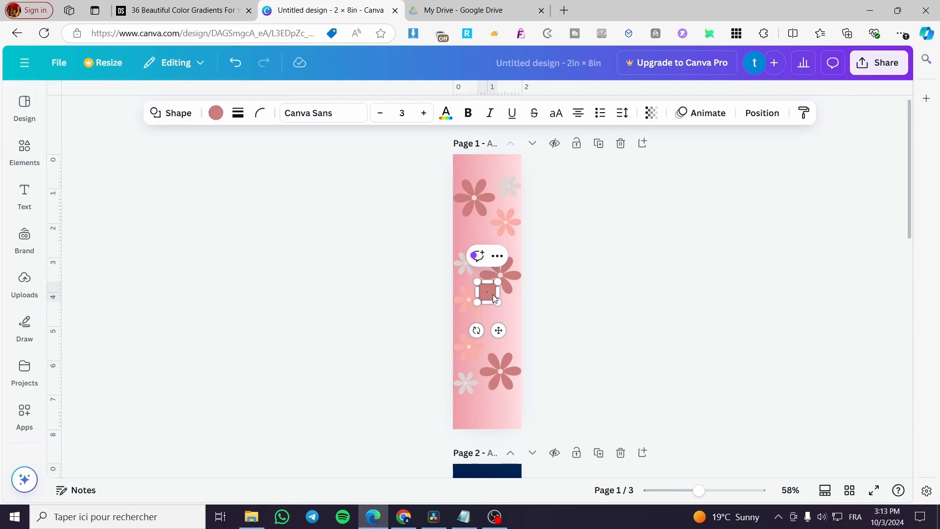
pyautogui.moveTo(493, 295); pyautogui.dragTo(493, 403)
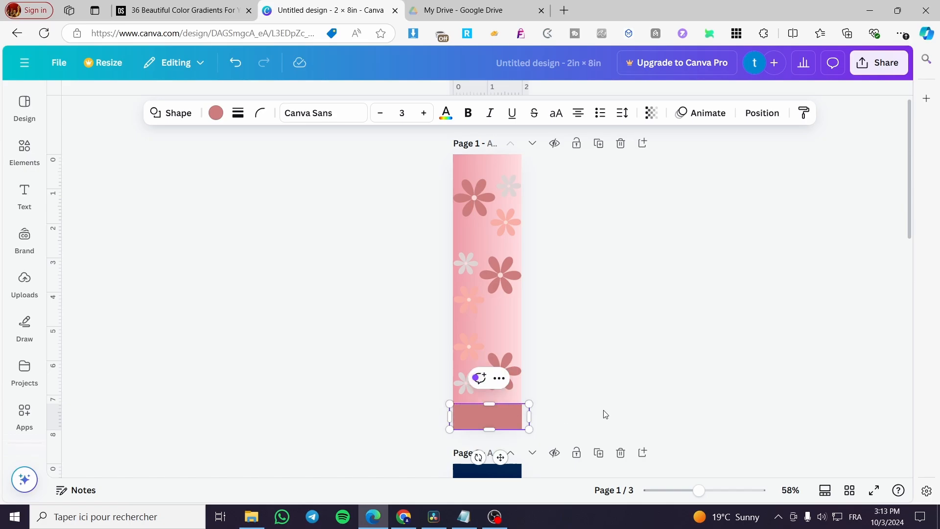
pyautogui.click(606, 415)
# Recolour the bottom band with the palest pink document colour, increase its corner rounding, and nudge it slightly left
pyautogui.click(506, 425)
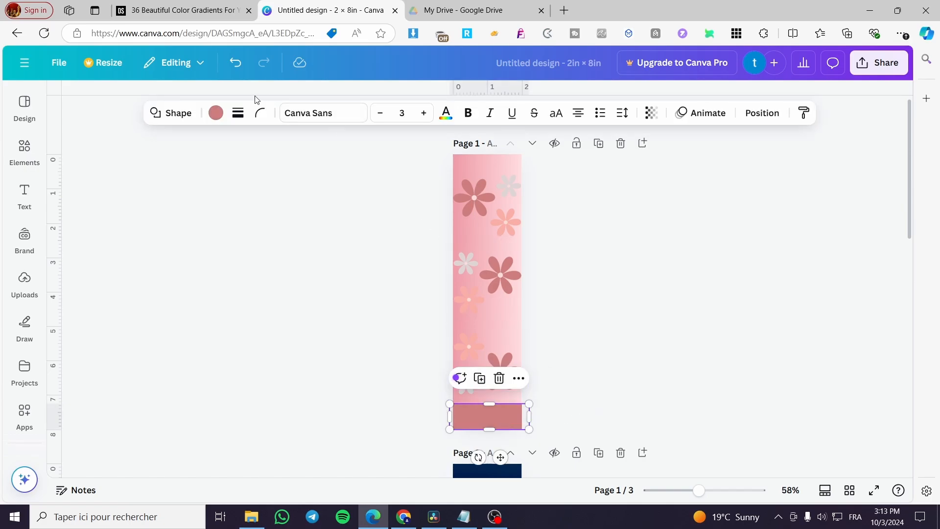
pyautogui.click(216, 113)
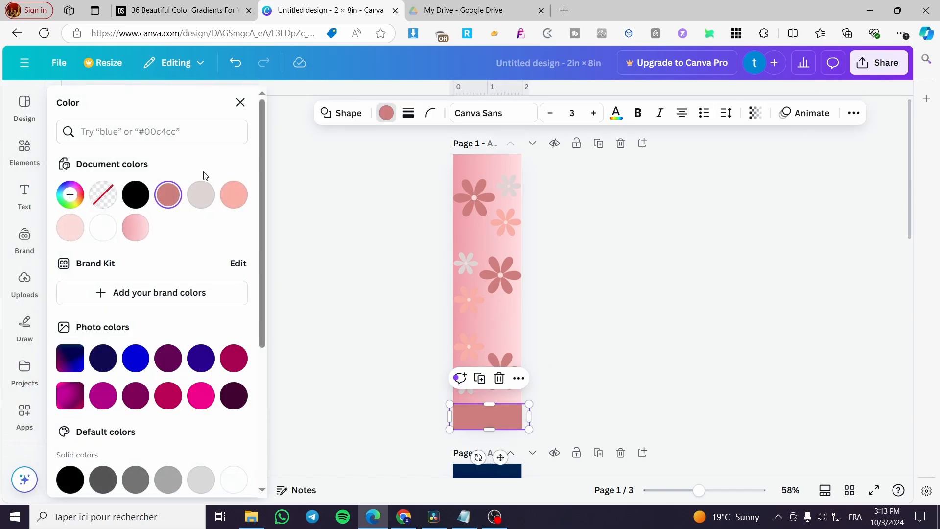
pyautogui.click(234, 198)
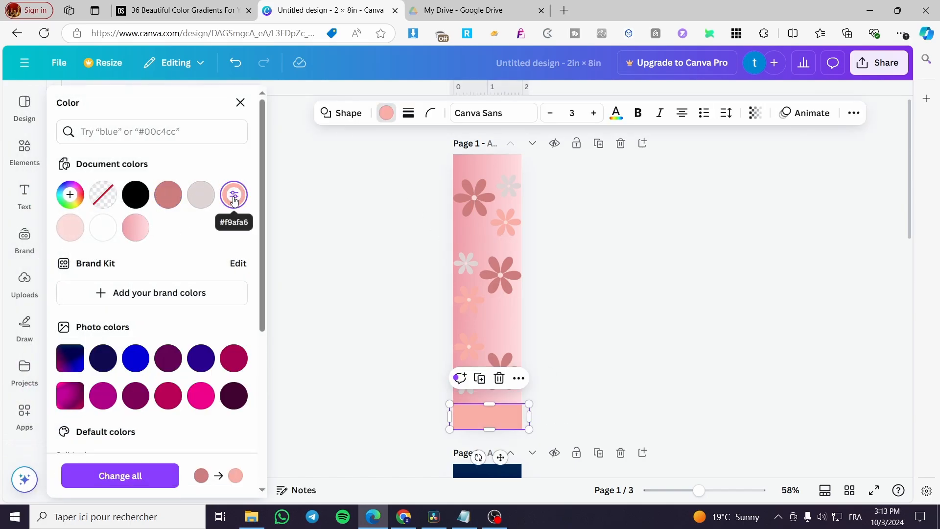
pyautogui.click(70, 227)
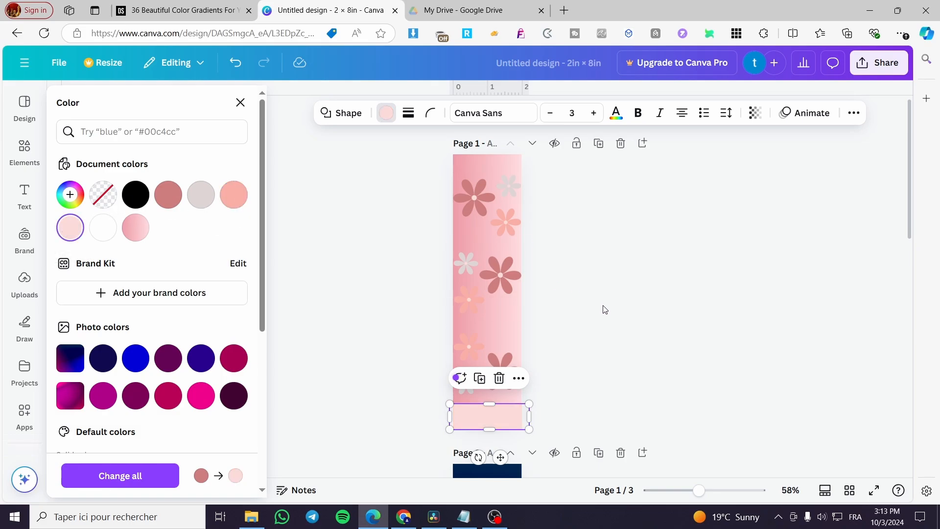
pyautogui.click(430, 112)
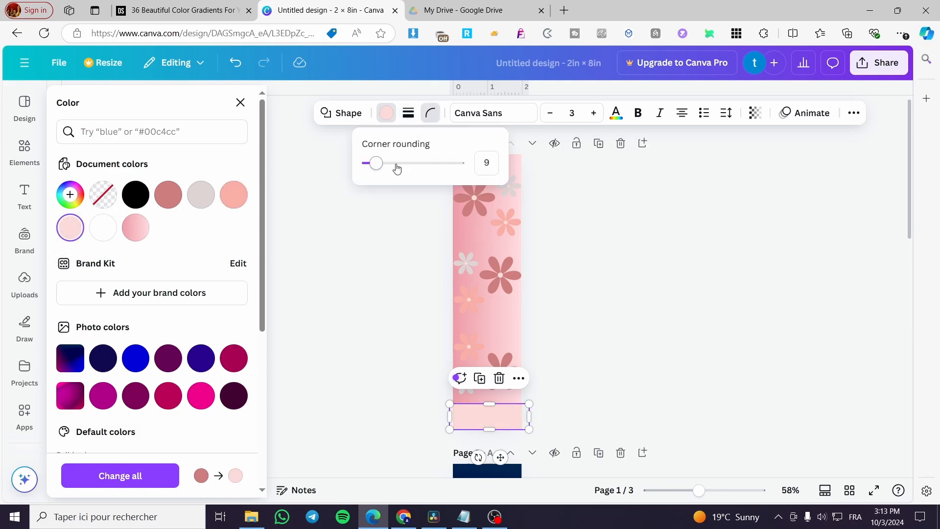
pyautogui.moveTo(381, 168); pyautogui.dragTo(448, 165)
pyautogui.moveTo(489, 414)
pyautogui.mouseDown()
pyautogui.moveTo(475, 414)
pyautogui.moveTo(485, 414)
pyautogui.mouseUp()
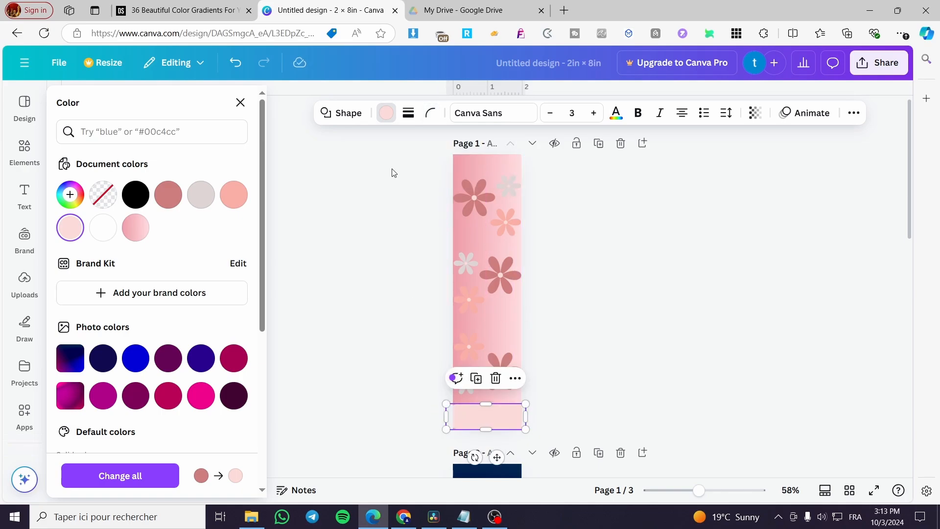
pyautogui.click(409, 114)
pyautogui.click(374, 150)
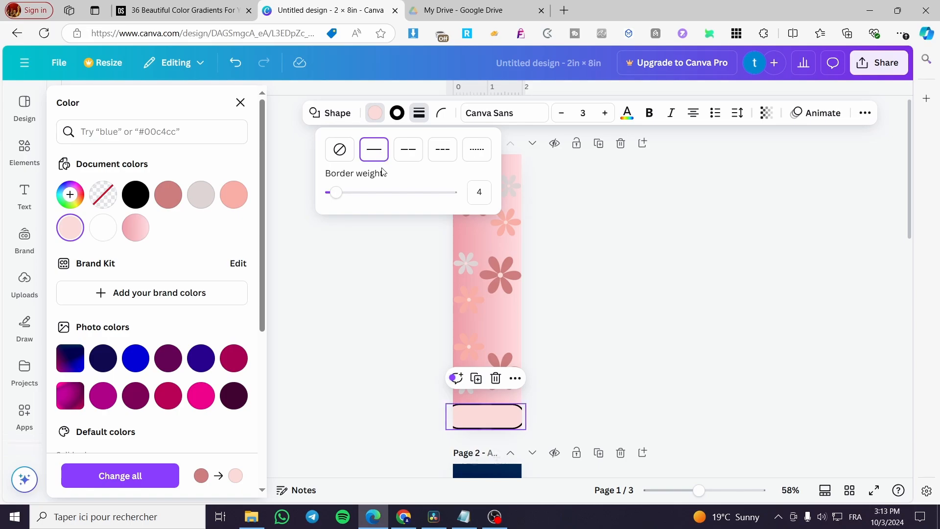
pyautogui.click(473, 153)
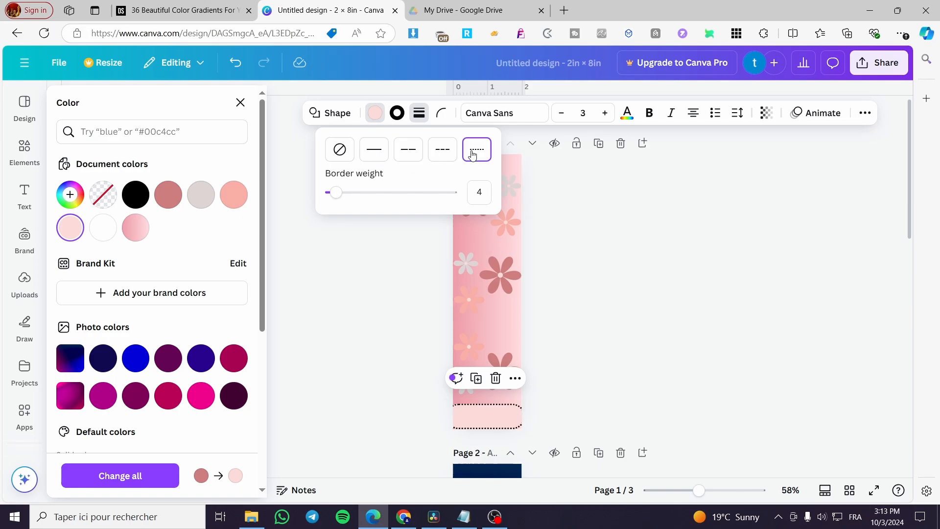
pyautogui.click(341, 150)
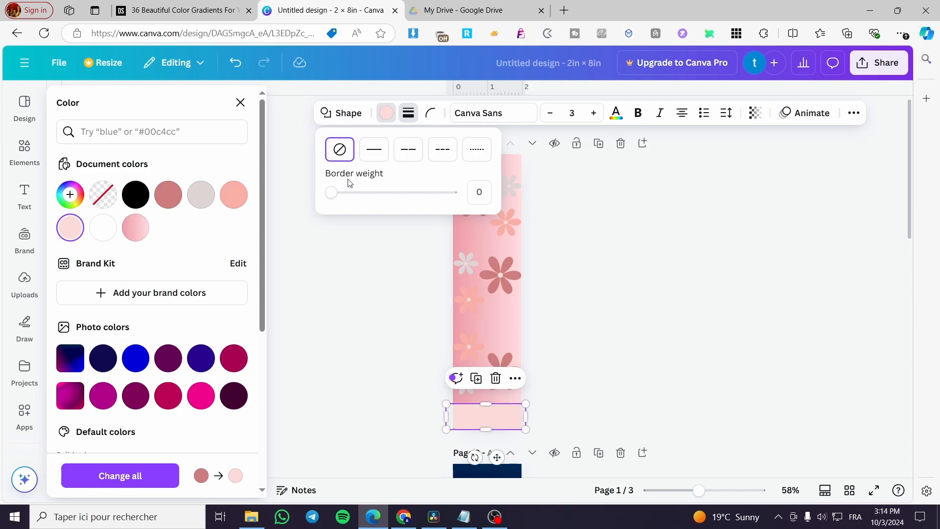
# Give the pale pink band a solid border of weight 1 and shift the band slightly down past the page's bottom edge
pyautogui.click(374, 150)
pyautogui.moveTo(335, 194); pyautogui.dragTo(335, 201)
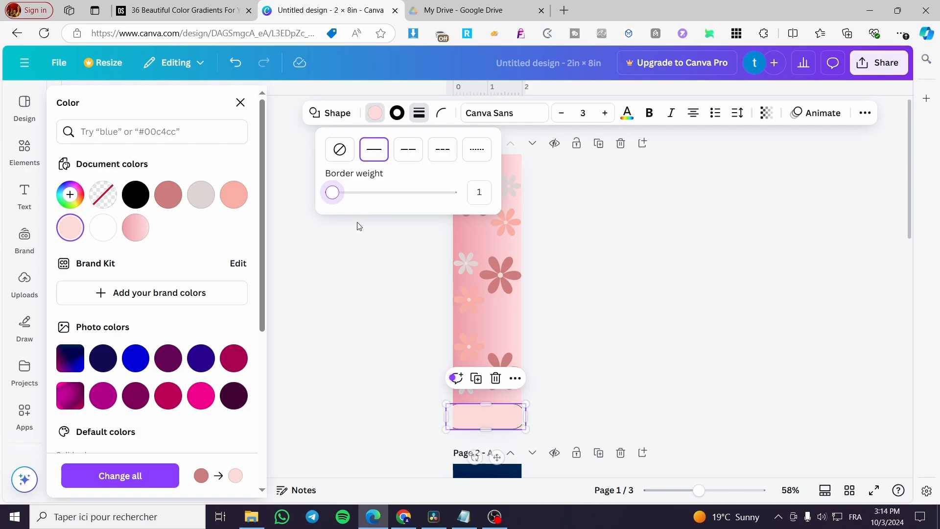
pyautogui.click(634, 398)
pyautogui.click(581, 412)
pyautogui.click(580, 407)
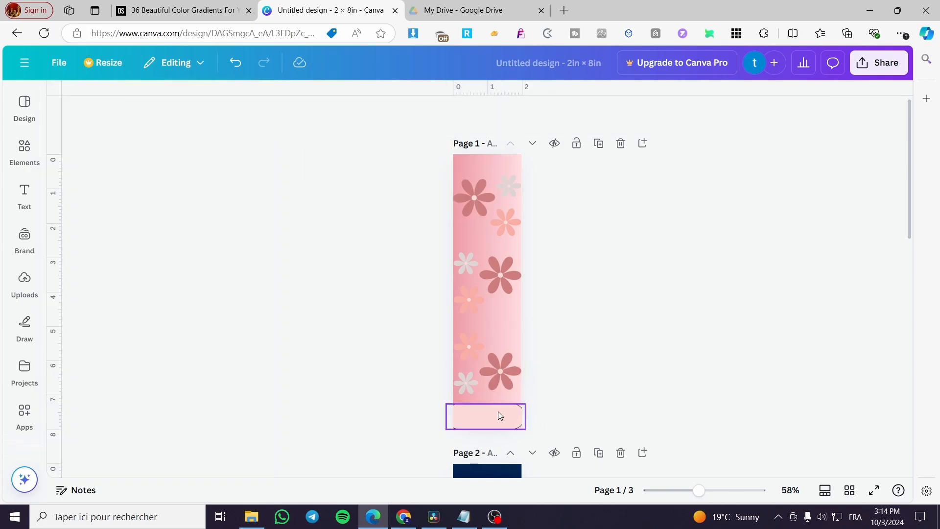
pyautogui.moveTo(495, 410); pyautogui.dragTo(499, 417)
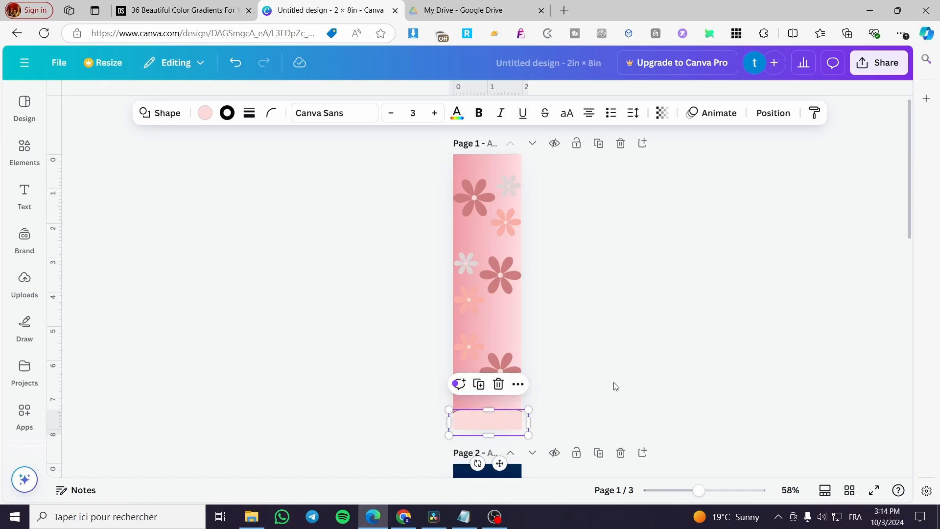
pyautogui.click(616, 386)
# Set the band's border colour to white and nudge the band a little further down
pyautogui.click(497, 419)
pyautogui.click(226, 114)
pyautogui.click(81, 232)
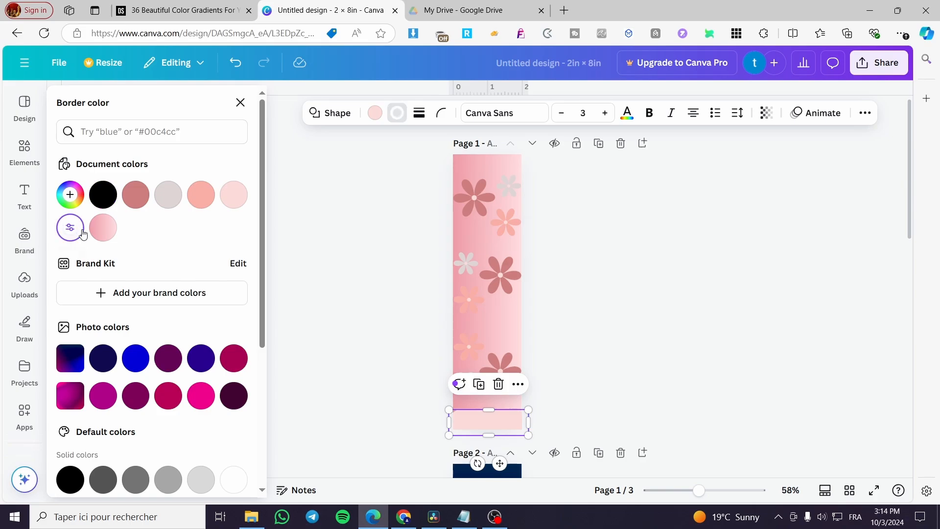
pyautogui.click(614, 349)
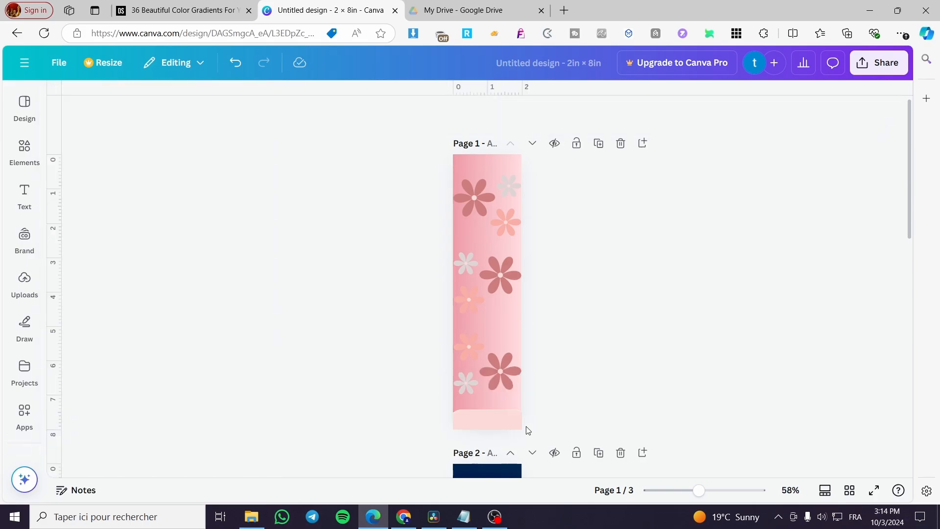
pyautogui.click(501, 421)
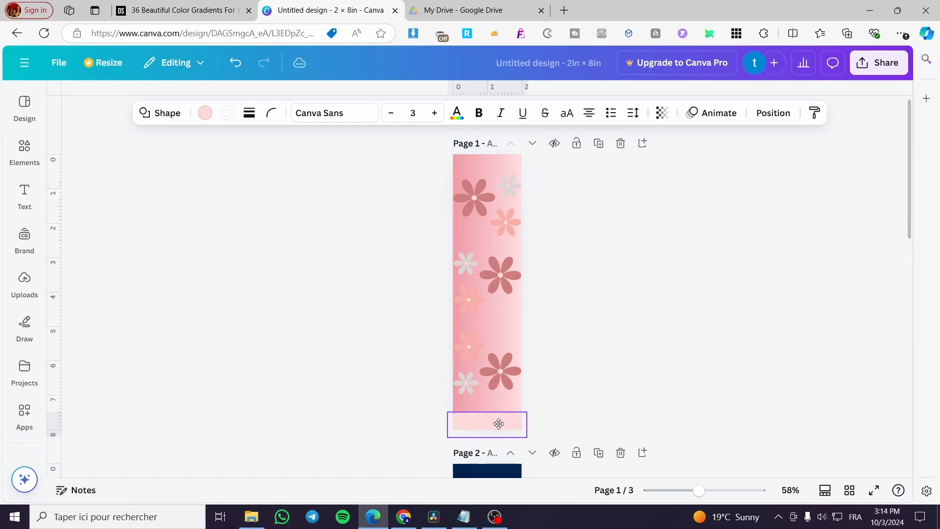
pyautogui.click(602, 391)
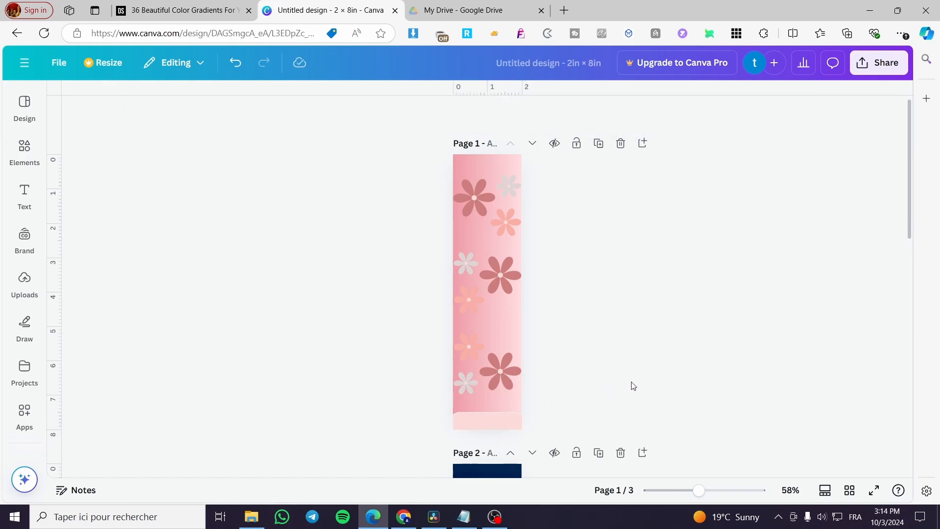
# Add a heading to page 1 with the text "You were Her"
pyautogui.click(501, 425)
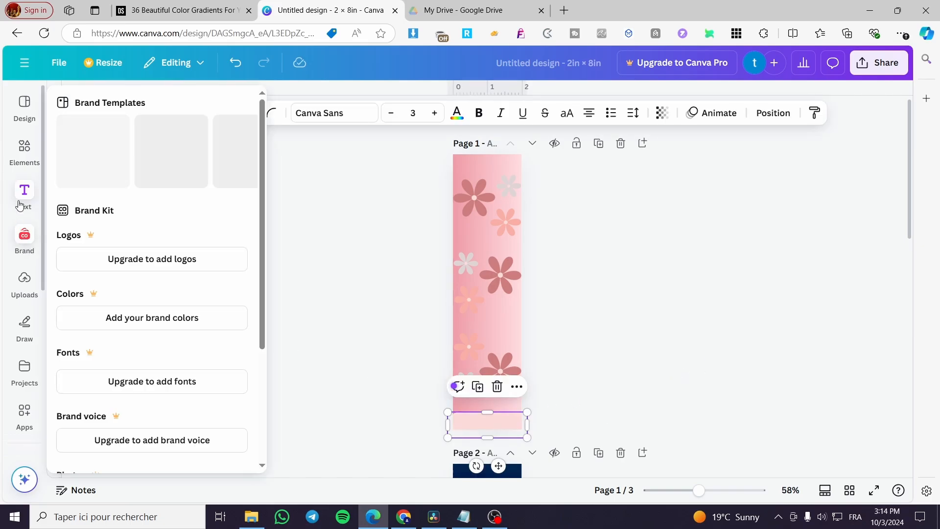
pyautogui.click(25, 196)
pyautogui.click(161, 294)
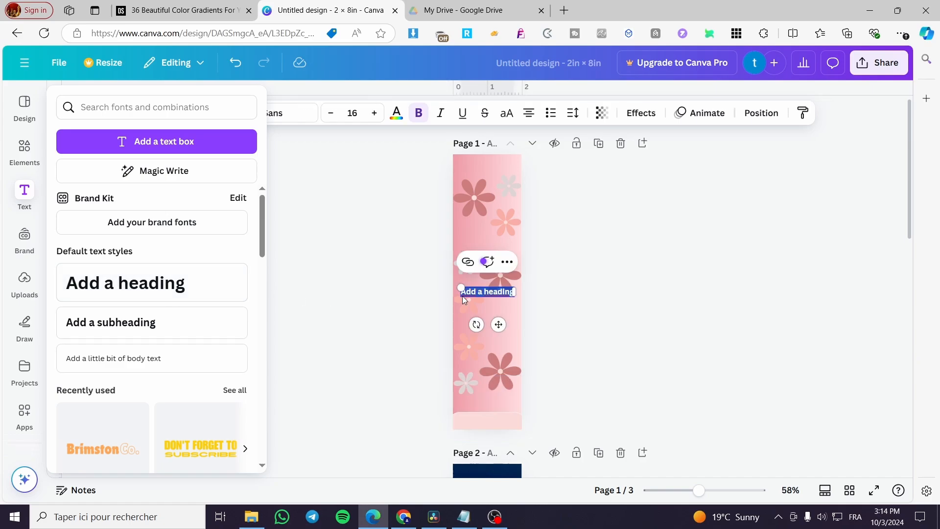
pyautogui.doubleClick(492, 294)
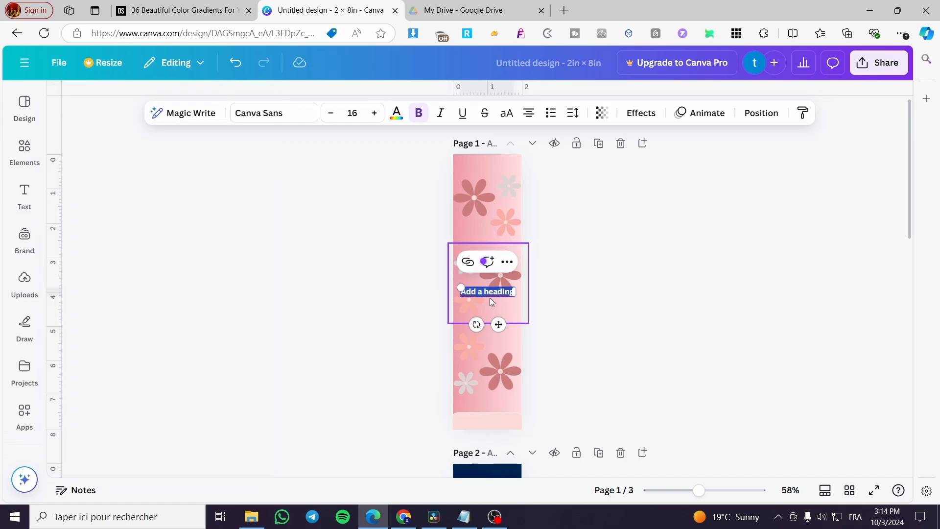
pyautogui.write('You we')
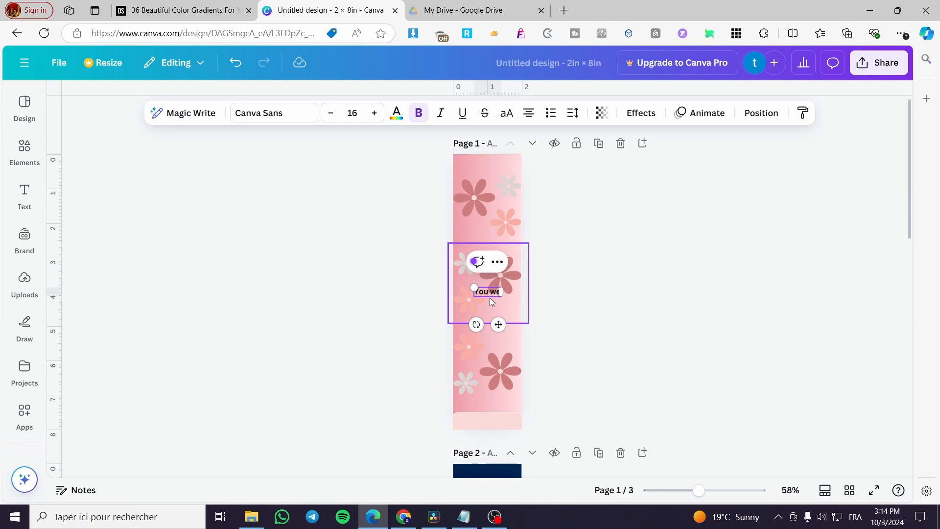
pyautogui.write('re He')
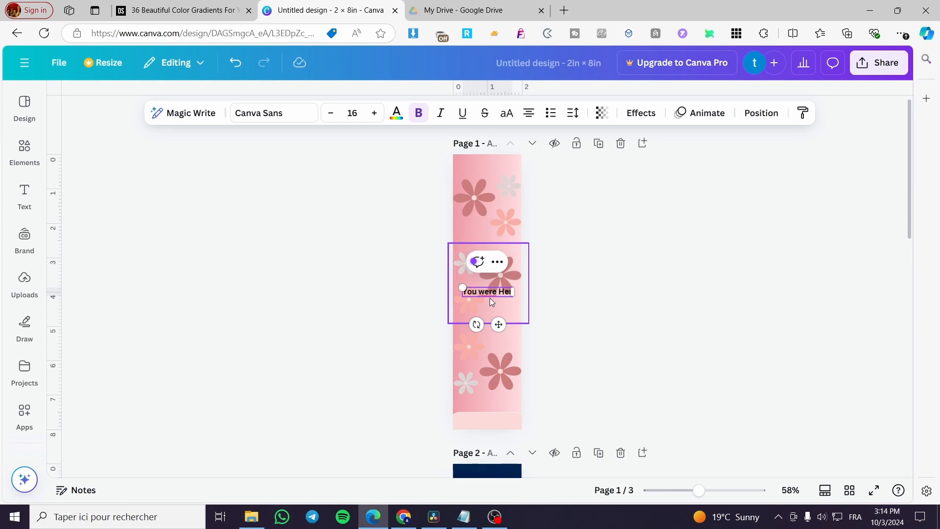
pyautogui.write('r')
# Set the heading's font to Brittany
pyautogui.click(283, 114)
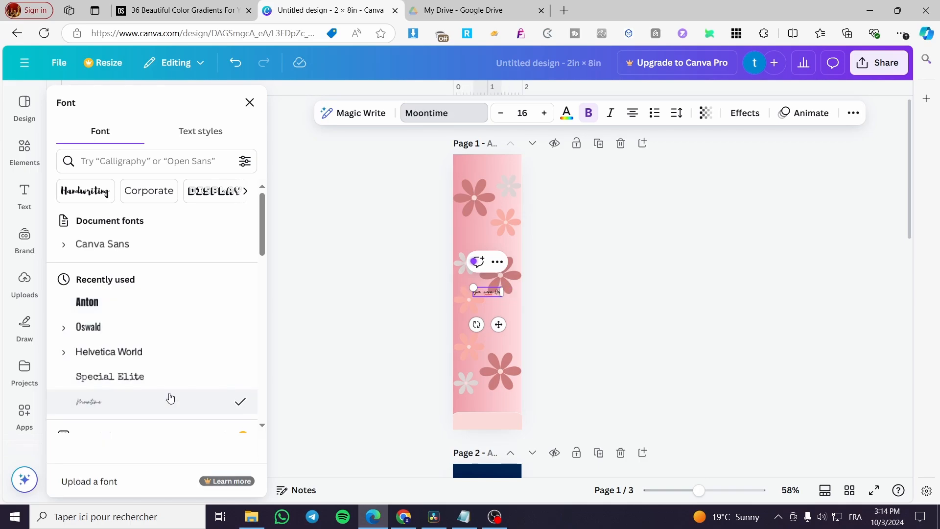
pyautogui.scroll(-3, 176, 390)
pyautogui.scroll(-9, 179, 387)
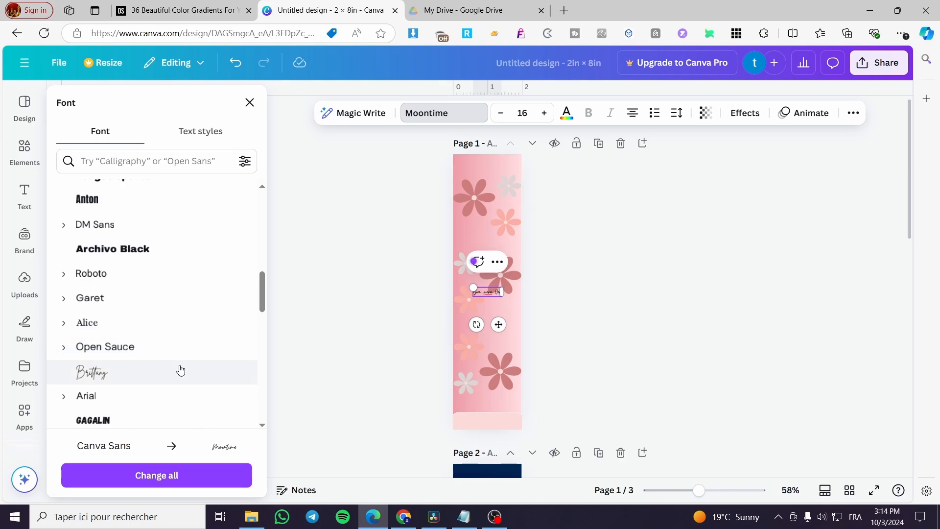
pyautogui.click(181, 370)
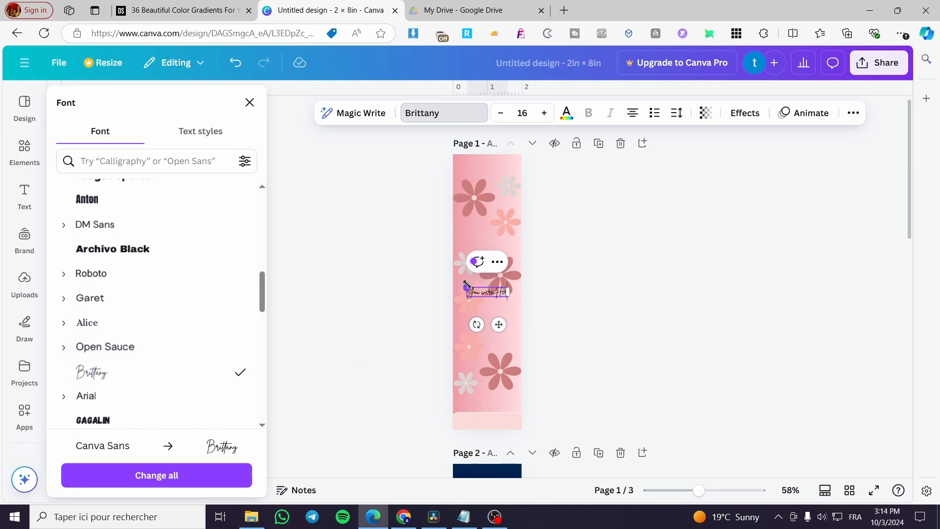
# Scale the "You were Her" heading to about font size 21.4 and place it on the pale pink band at the bottom of page 1
pyautogui.moveTo(466, 284)
pyautogui.mouseDown()
pyautogui.moveTo(427, 278)
pyautogui.moveTo(482, 291)
pyautogui.mouseUp()
pyautogui.click(596, 319)
pyautogui.click(465, 290)
pyautogui.click(540, 316)
pyautogui.click(485, 290)
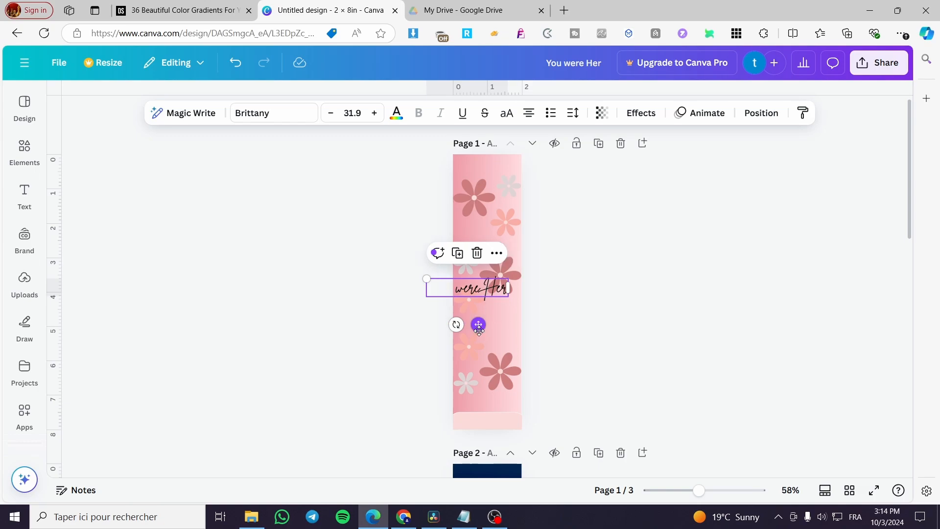
pyautogui.moveTo(479, 325); pyautogui.dragTo(499, 344)
pyautogui.moveTo(447, 296); pyautogui.dragTo(472, 306)
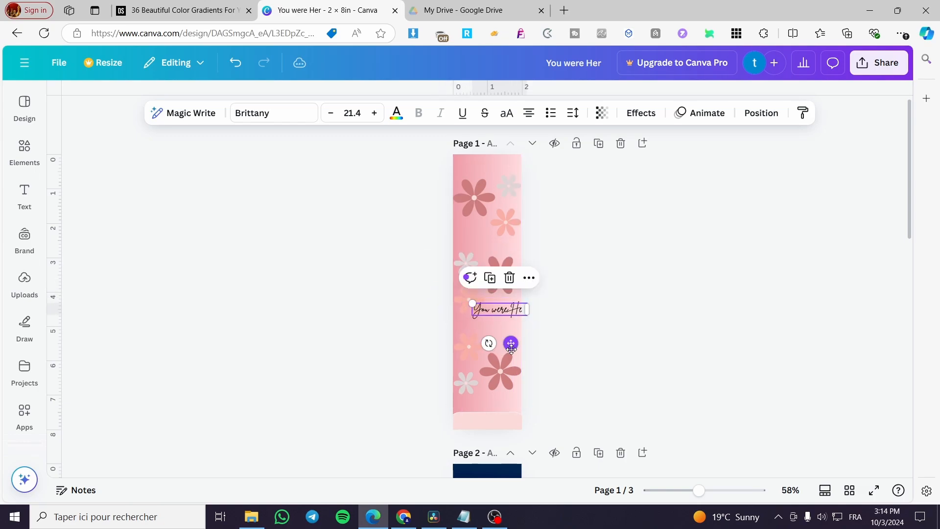
pyautogui.moveTo(510, 343)
pyautogui.mouseDown()
pyautogui.moveTo(497, 430)
pyautogui.moveTo(511, 344)
pyautogui.mouseUp()
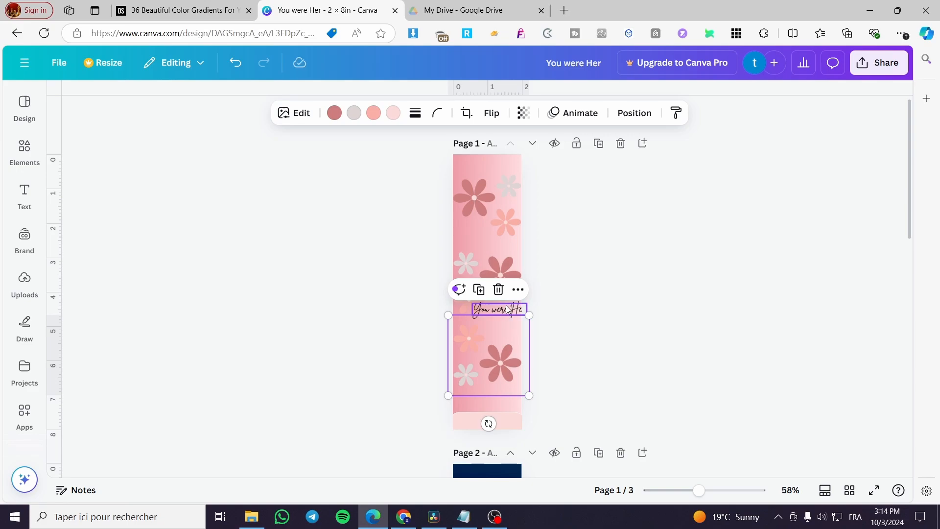
pyautogui.moveTo(509, 310); pyautogui.dragTo(498, 453)
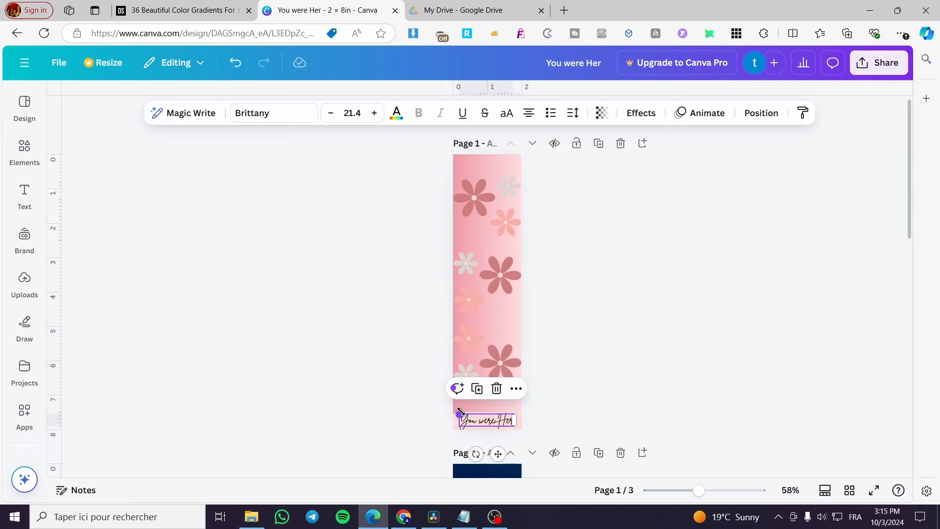
# Scale the "You were Her" heading to about font size 19.1 and centre it on the pale pink band
pyautogui.moveTo(461, 412); pyautogui.dragTo(466, 416)
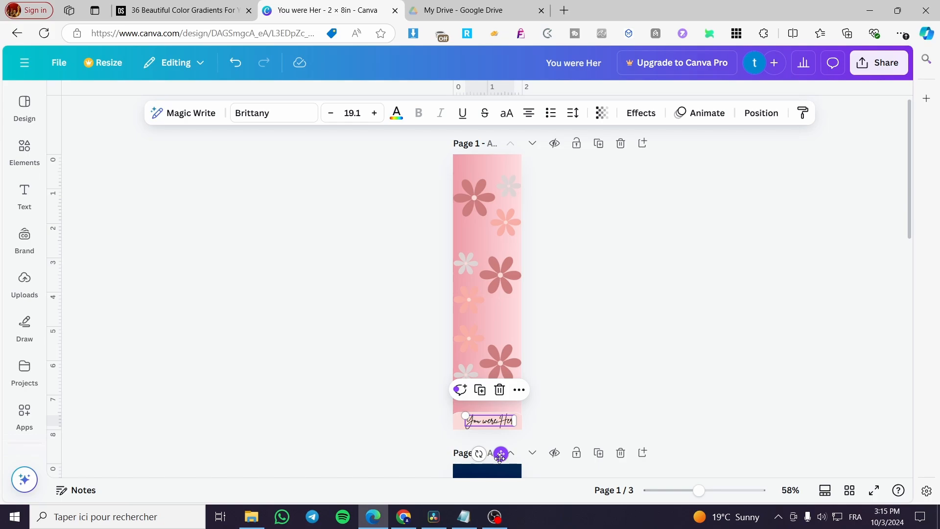
pyautogui.moveTo(500, 457); pyautogui.dragTo(498, 457)
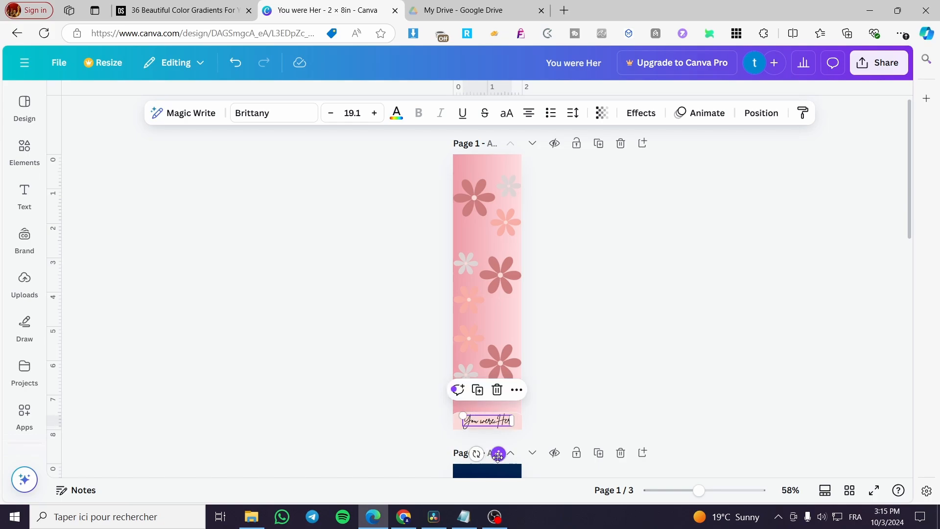
pyautogui.click(597, 395)
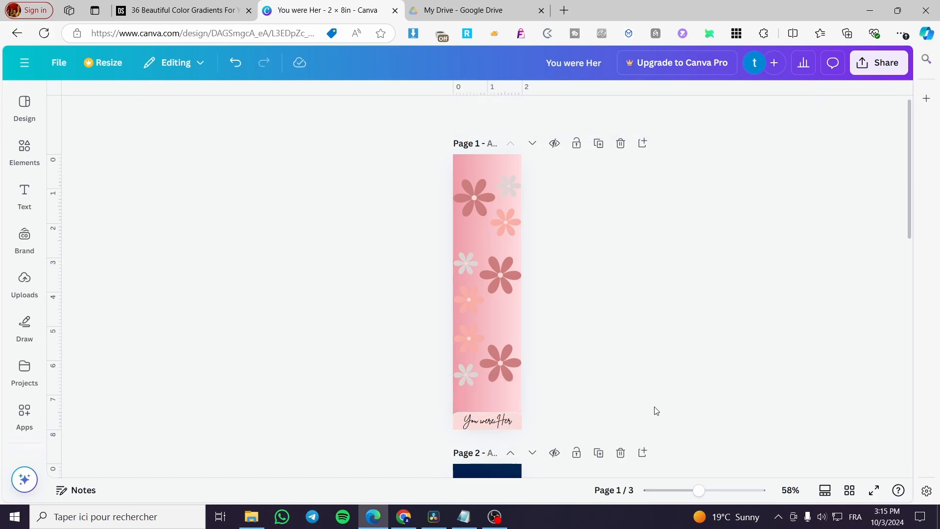
# Change the "You were Her" heading's font to Gagalin
pyautogui.click(484, 423)
pyautogui.click(235, 118)
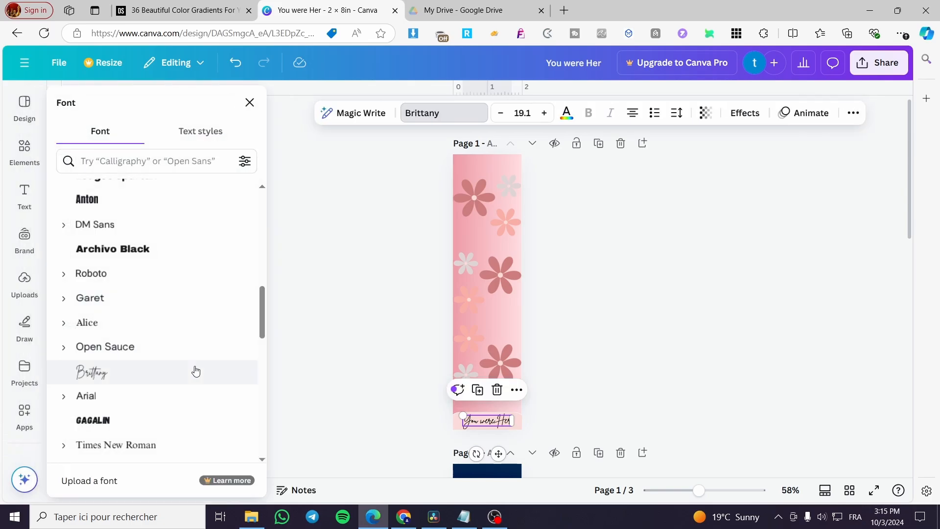
pyautogui.scroll(-2, 195, 370)
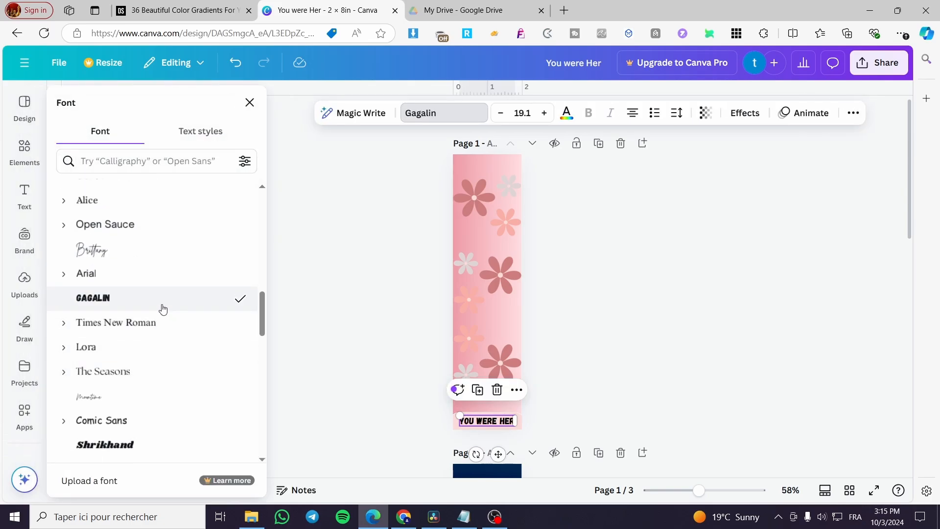
pyautogui.click(731, 317)
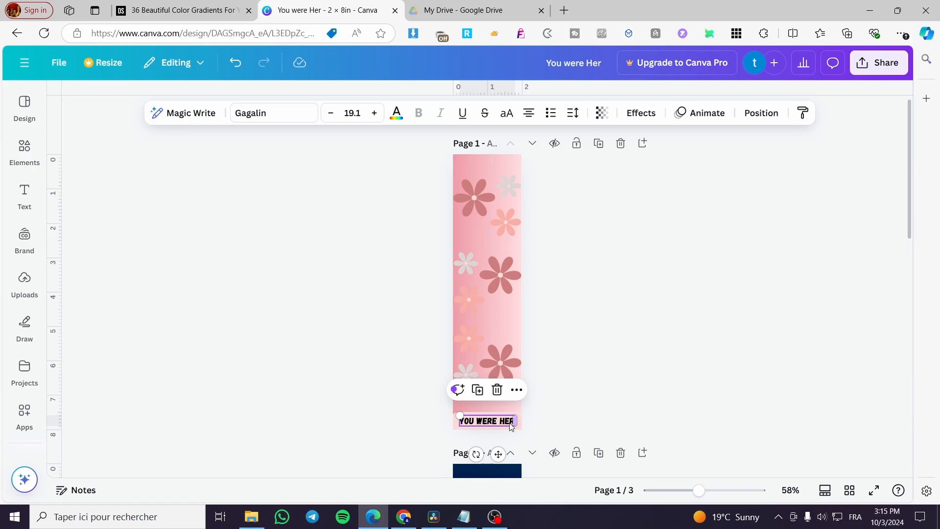
# Try salmon pink, black, dusty rose and crimson on the heading text, and settle on the purple-magenta photo colour
pyautogui.click(396, 114)
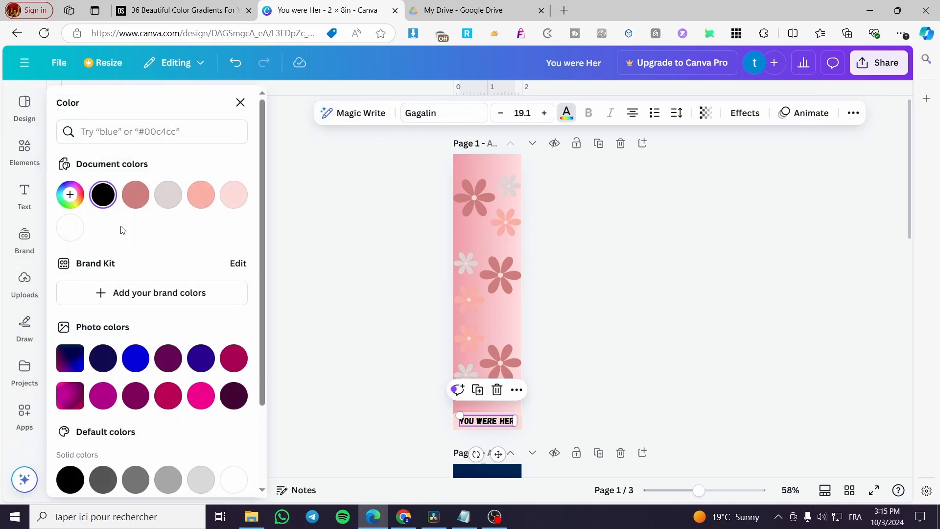
pyautogui.click(201, 198)
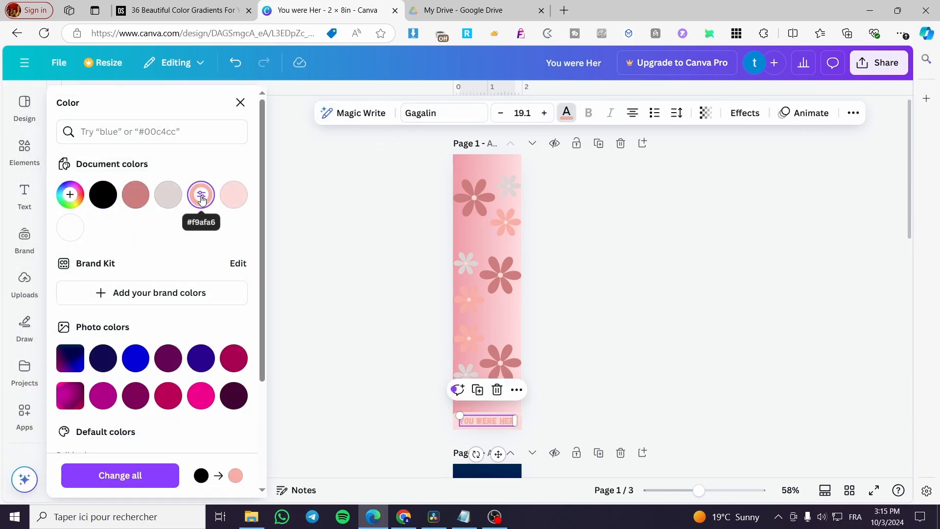
pyautogui.click(103, 196)
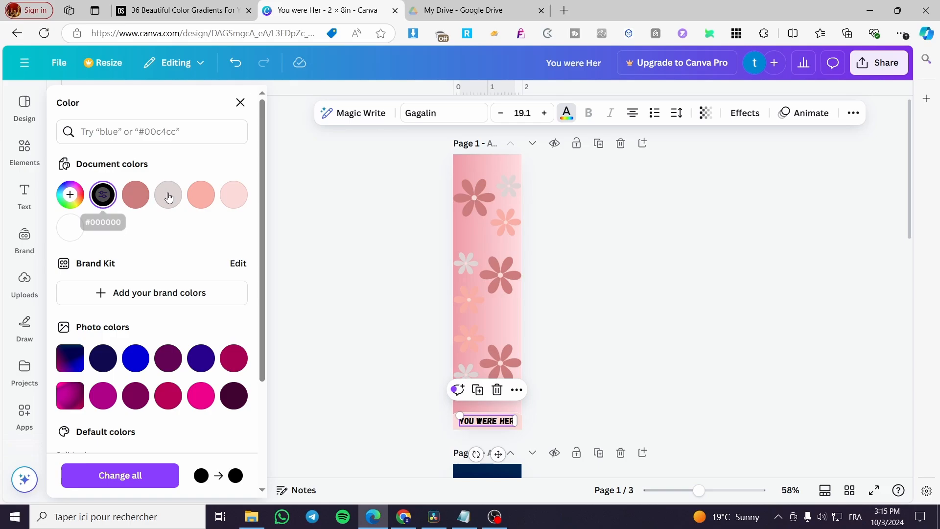
pyautogui.click(234, 195)
pyautogui.click(201, 195)
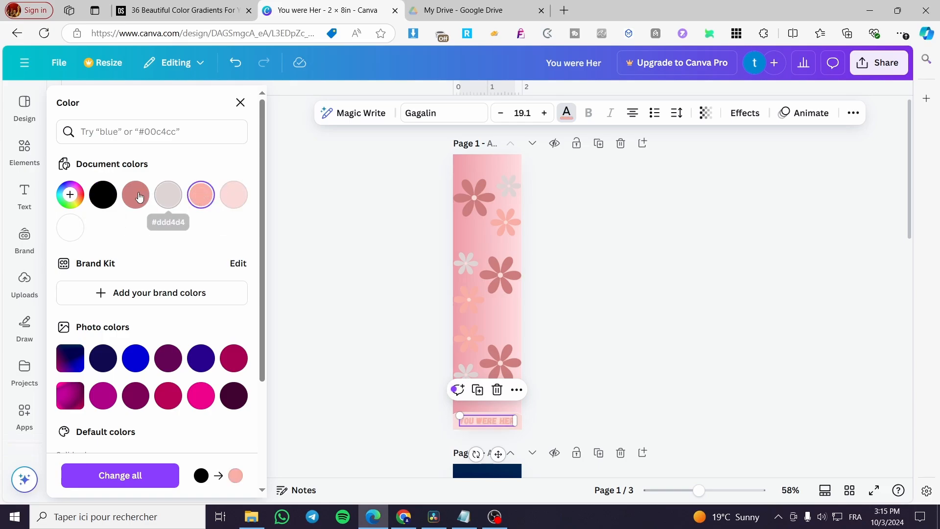
pyautogui.click(136, 195)
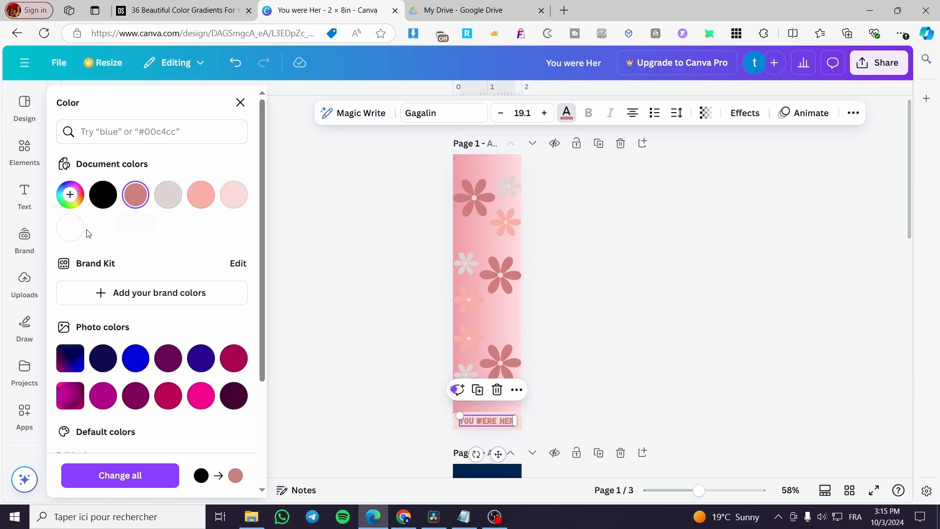
pyautogui.click(169, 399)
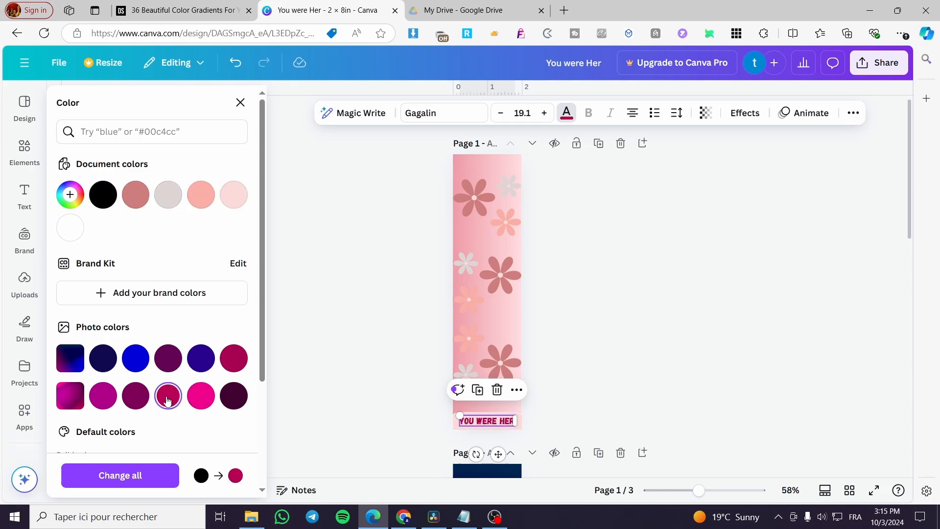
pyautogui.click(103, 396)
pyautogui.click(575, 384)
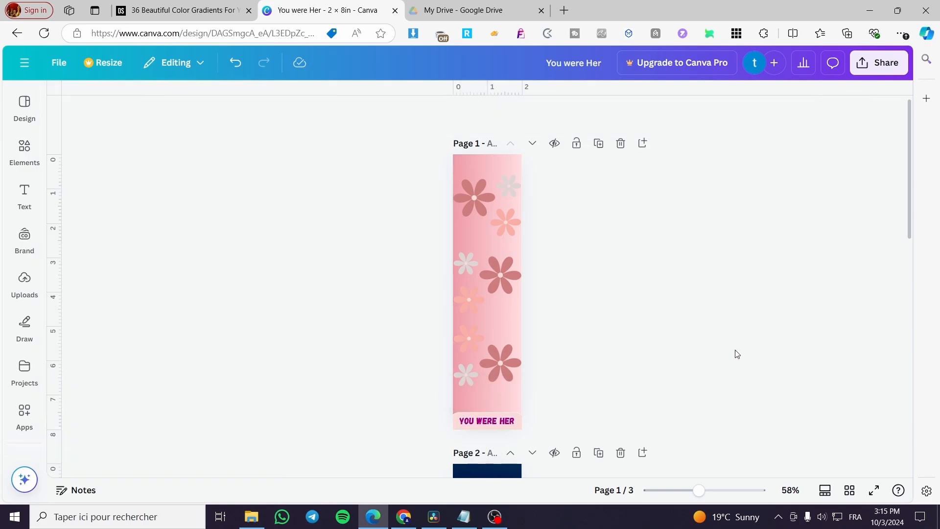
# With page 2 selected, search the elements library for "Animal" and show all matching graphics
pyautogui.scroll(-5, 617, 271)
pyautogui.click(495, 284)
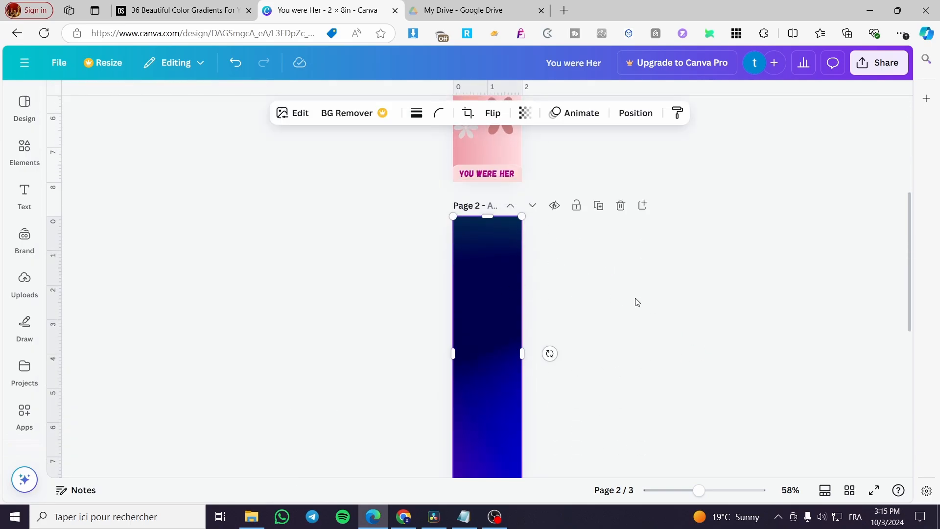
pyautogui.scroll(-4, 636, 302)
pyautogui.click(25, 146)
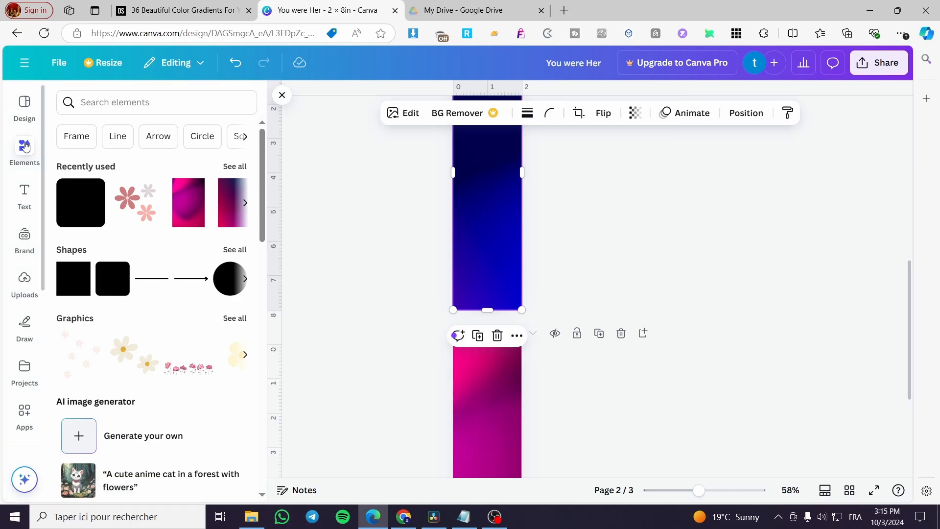
pyautogui.scroll(-3, 189, 204)
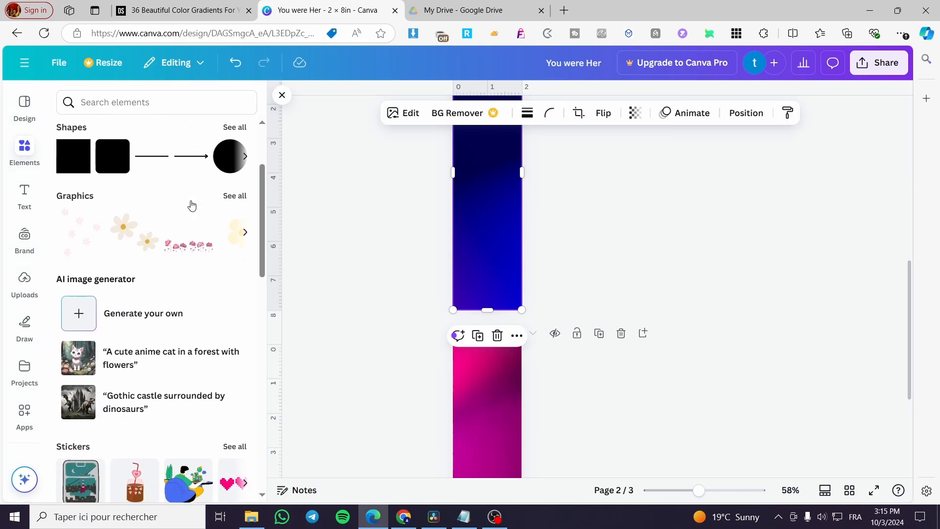
pyautogui.scroll(-3, 192, 205)
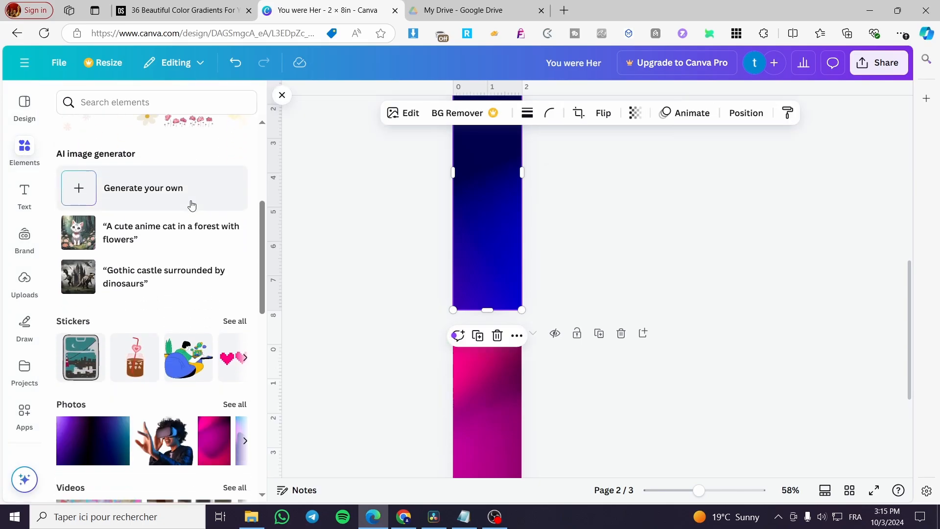
pyautogui.scroll(-3, 192, 205)
pyautogui.scroll(8, 191, 205)
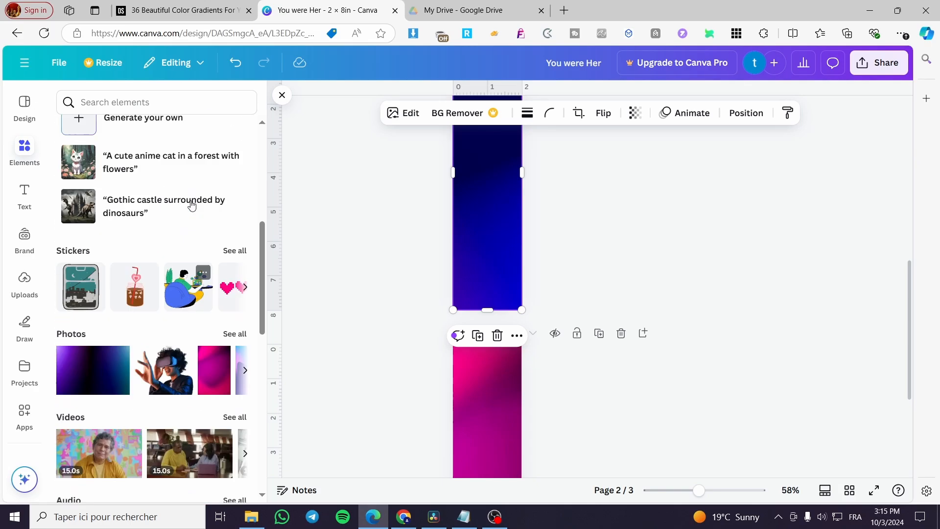
pyautogui.click(155, 104)
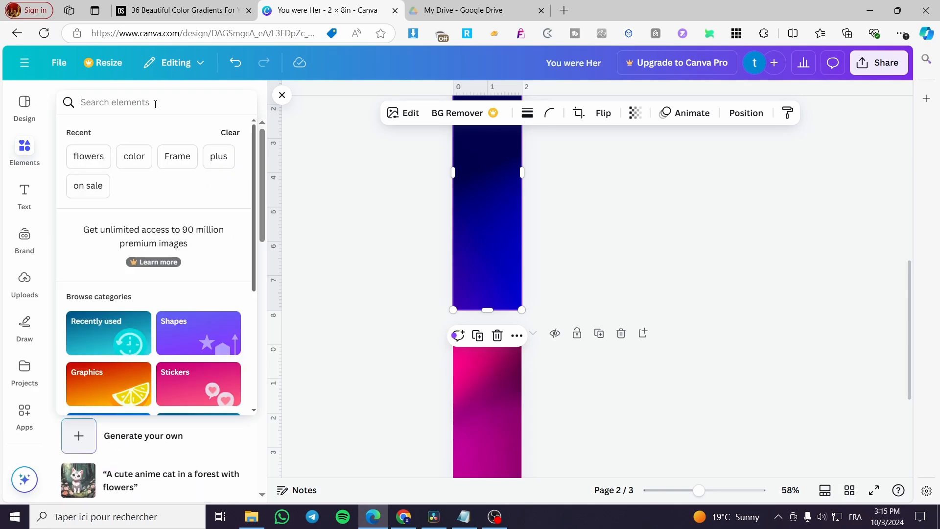
pyautogui.write('A')
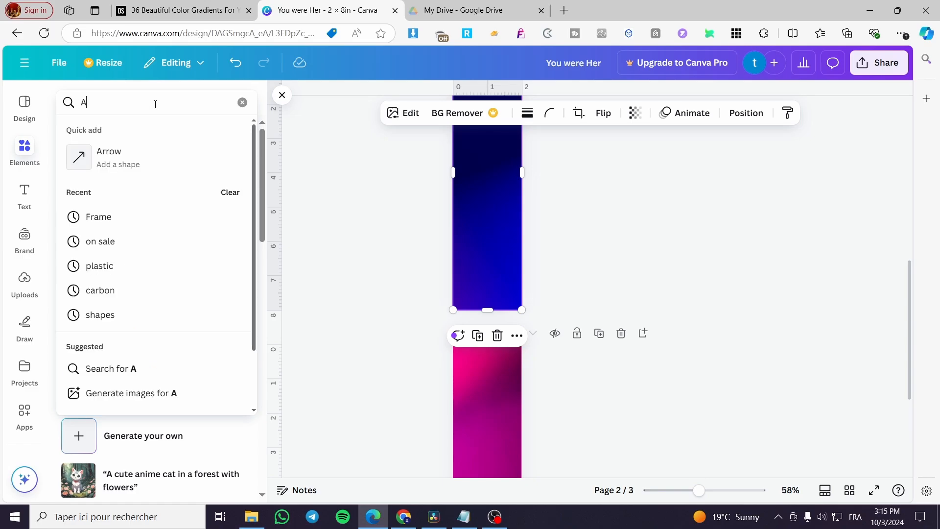
pyautogui.write('nimal')
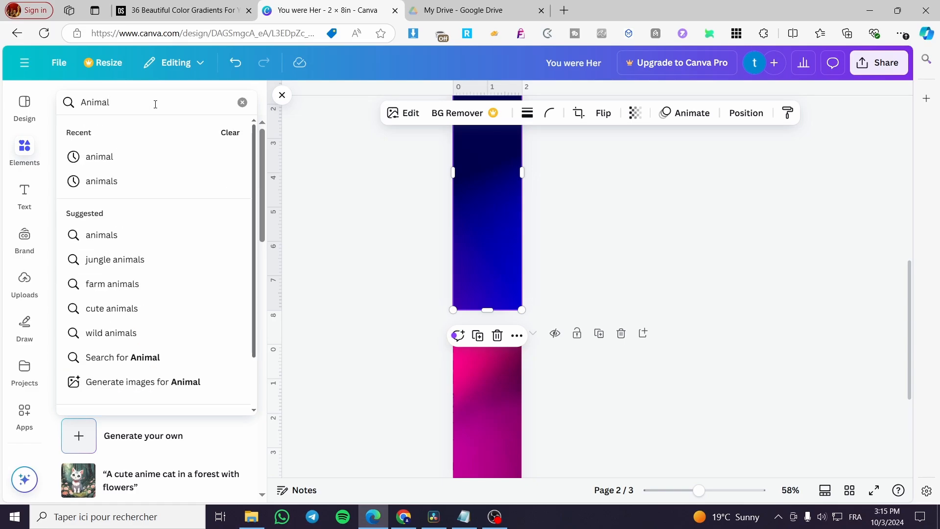
pyautogui.press('Return')
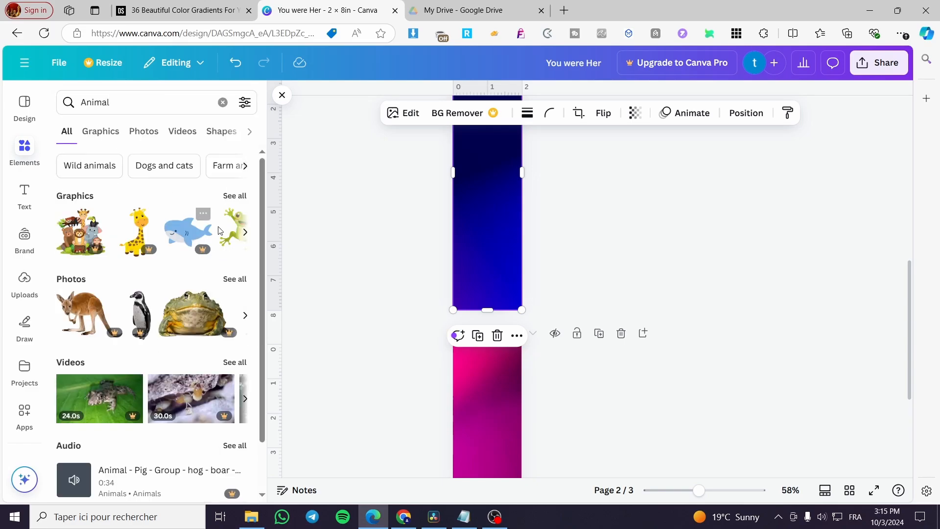
pyautogui.click(239, 196)
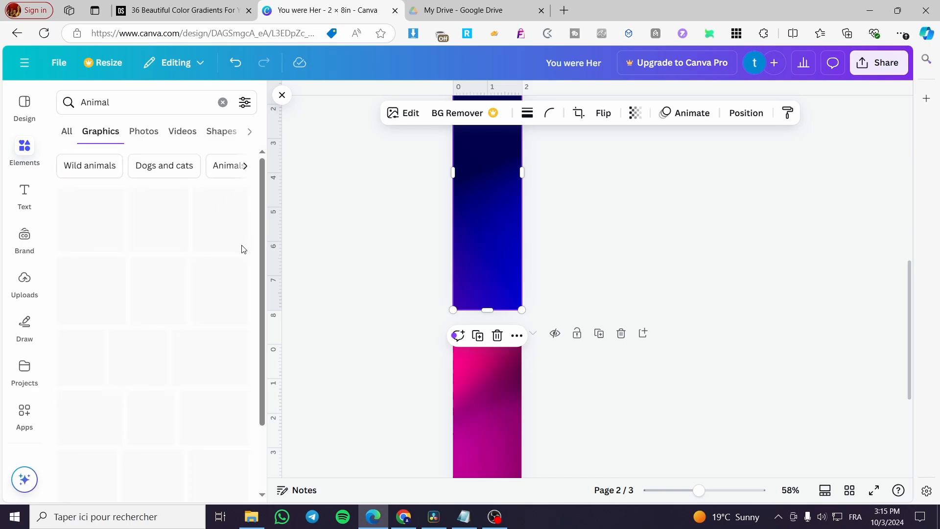
# Add the white sheep graphic to page 2, enlarge it and place it near the top of the page
pyautogui.scroll(-2, 216, 305)
pyautogui.click(216, 305)
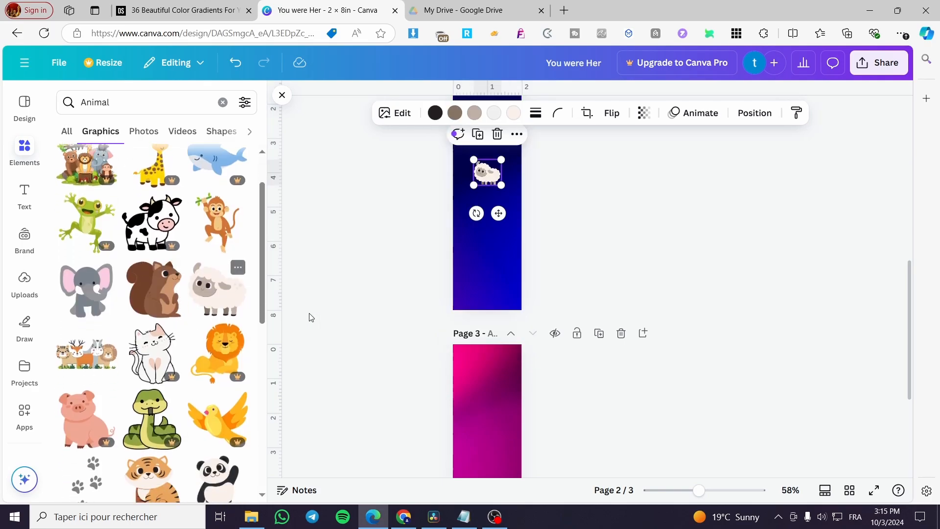
pyautogui.scroll(3, 495, 322)
pyautogui.moveTo(494, 322); pyautogui.dragTo(493, 208)
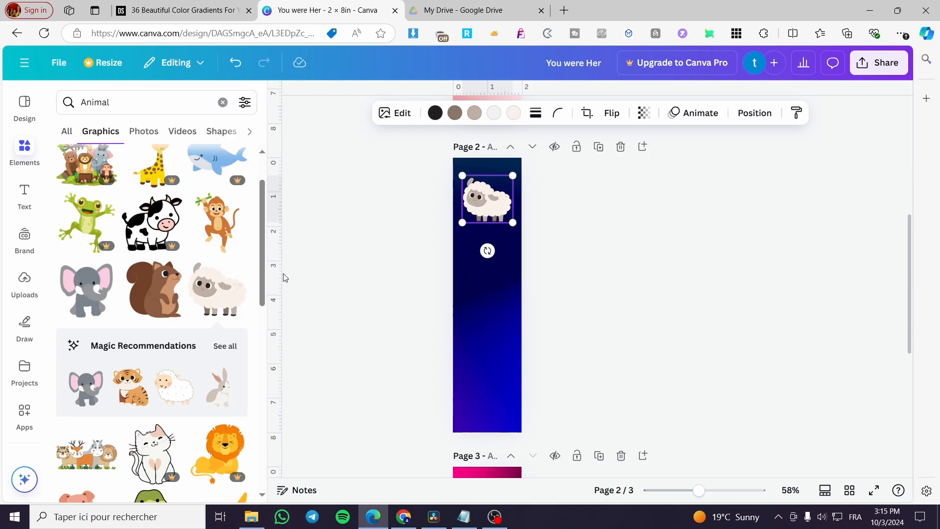
# Add the brown squirrel and grey elephant graphics to page 2, enlarged and stacked below the sheep
pyautogui.click(164, 301)
pyautogui.moveTo(504, 314); pyautogui.dragTo(517, 329)
pyautogui.click(86, 290)
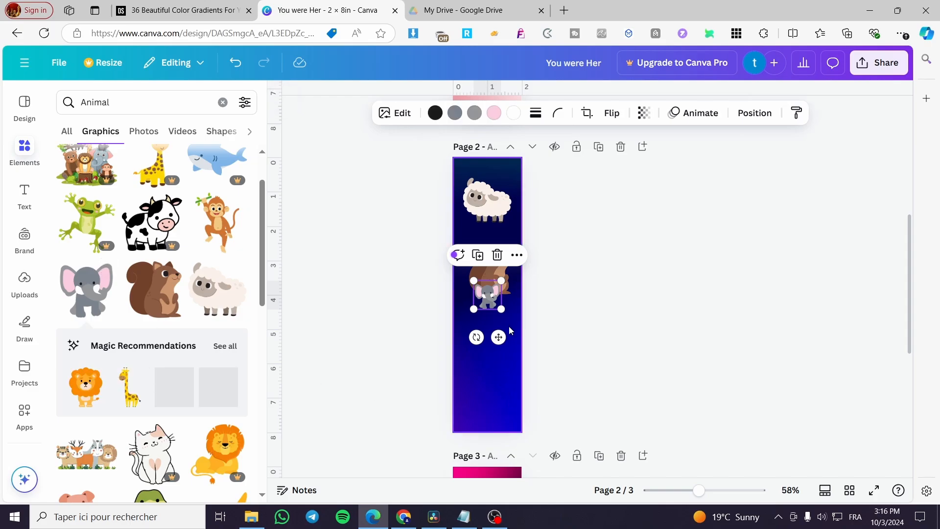
pyautogui.moveTo(502, 310); pyautogui.dragTo(510, 319)
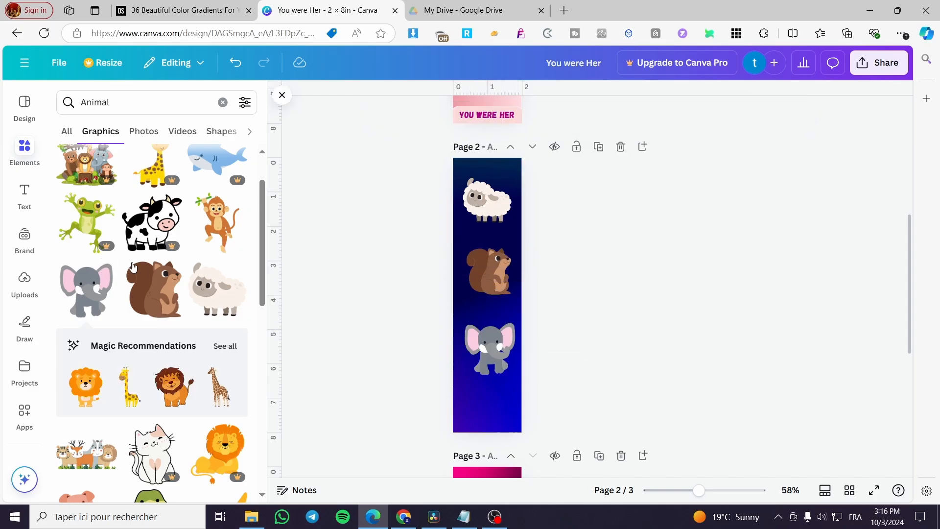
# Search the elements library for "stickers" and look through the photo results for a suitable sticker
pyautogui.scroll(2, 113, 202)
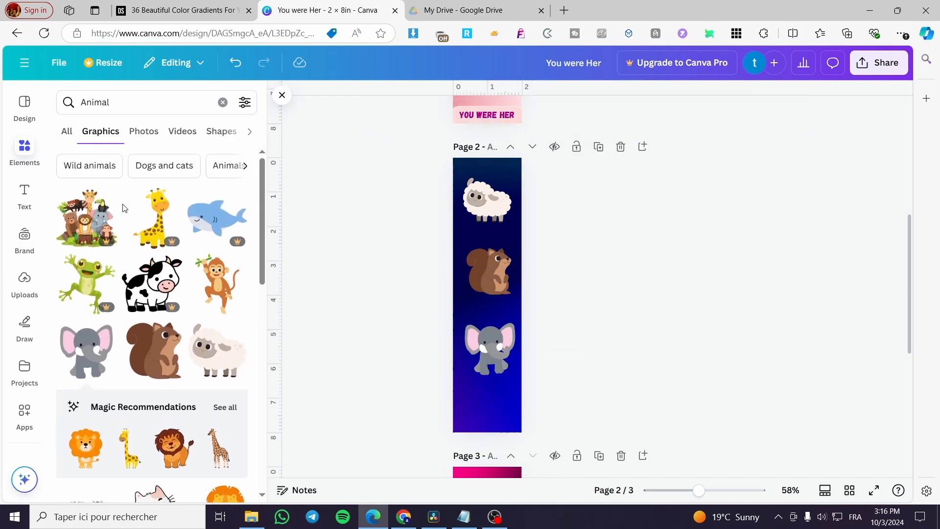
pyautogui.click(223, 103)
pyautogui.write('stickers')
pyautogui.press('Return')
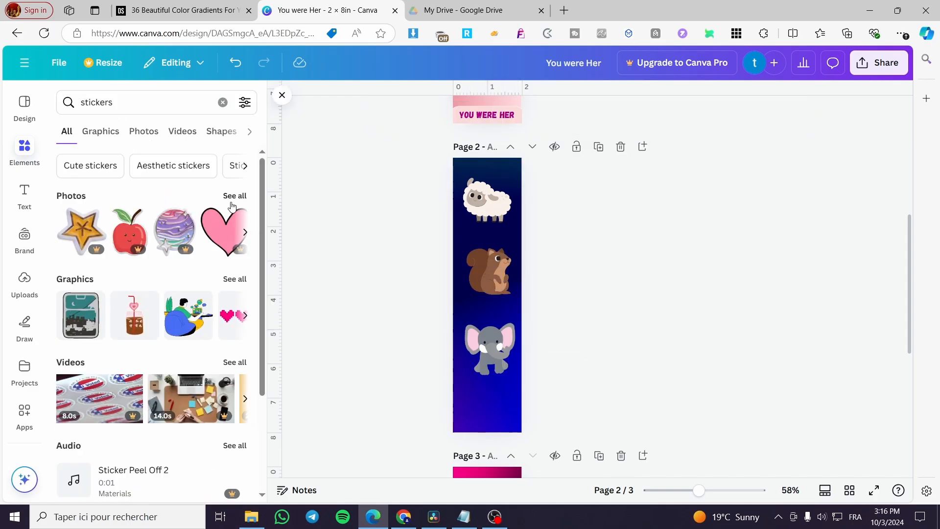
pyautogui.click(235, 195)
pyautogui.scroll(-2, 180, 334)
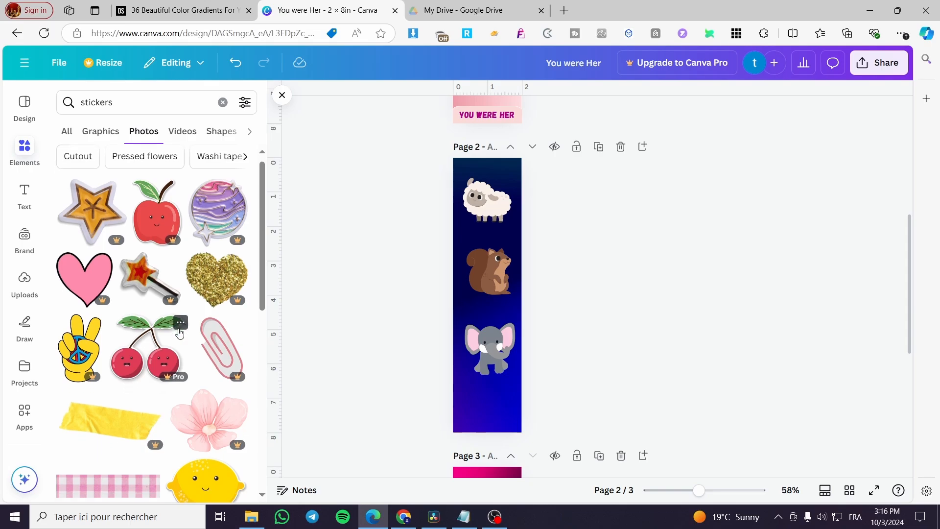
pyautogui.scroll(-2, 180, 333)
pyautogui.scroll(-6, 203, 410)
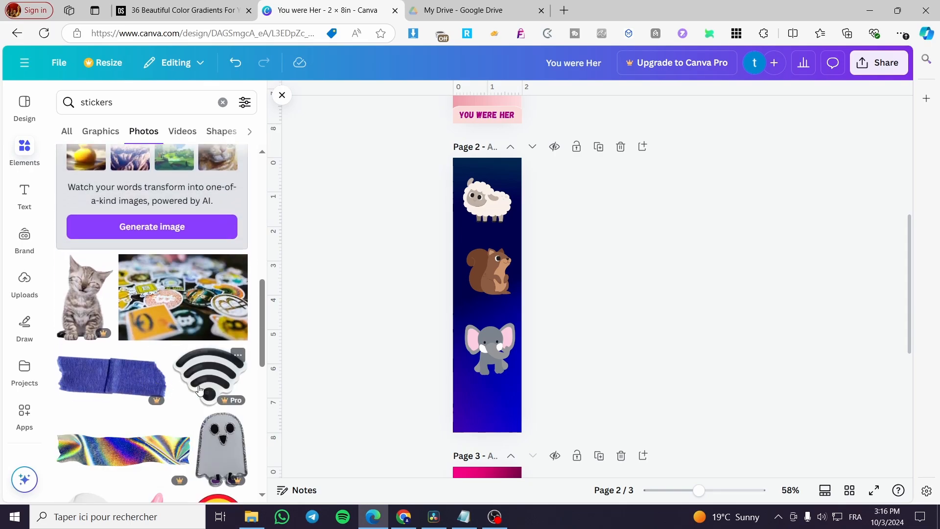
pyautogui.scroll(-10, 146, 387)
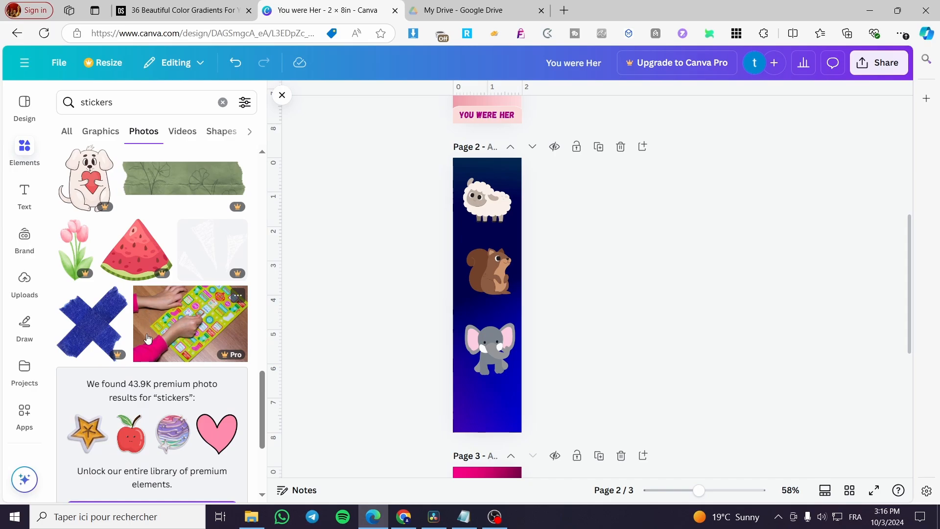
pyautogui.scroll(-8, 146, 337)
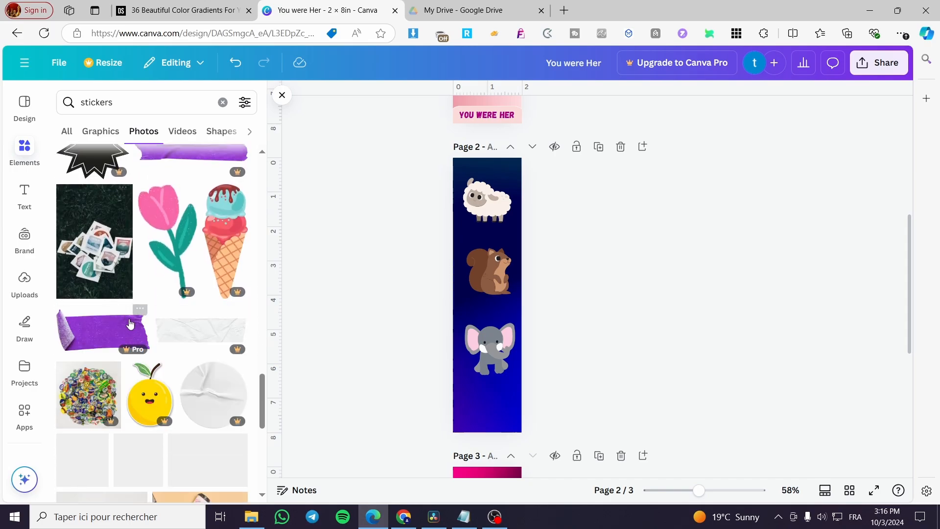
pyautogui.scroll(-10, 130, 323)
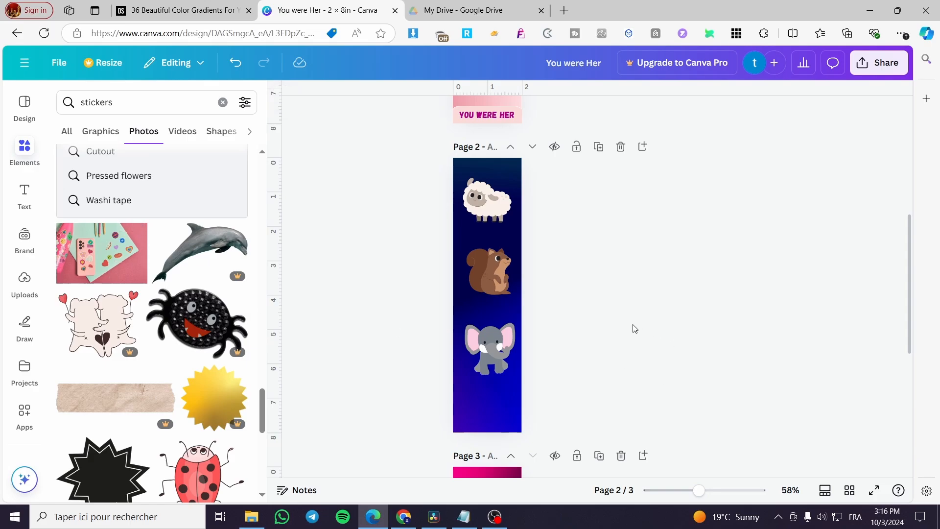
pyautogui.scroll(-5, 613, 367)
pyautogui.click(465, 373)
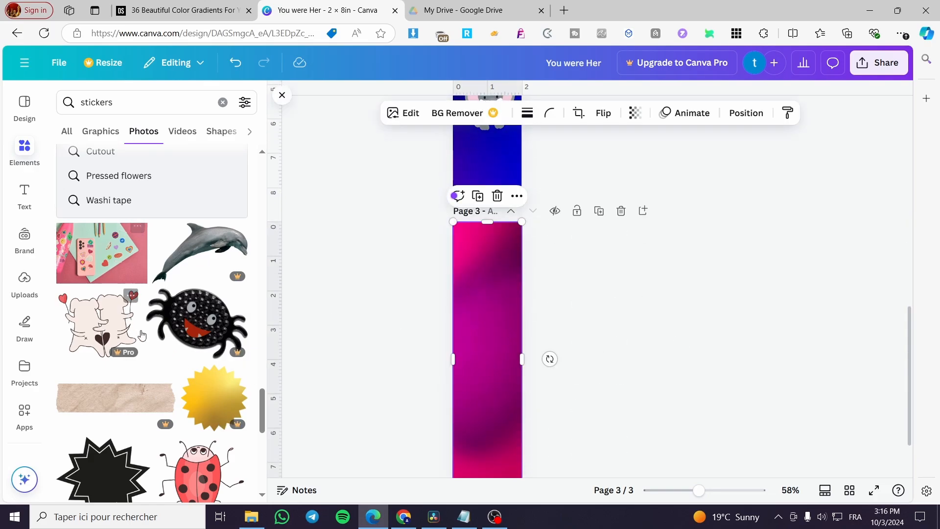
pyautogui.scroll(-5, 151, 345)
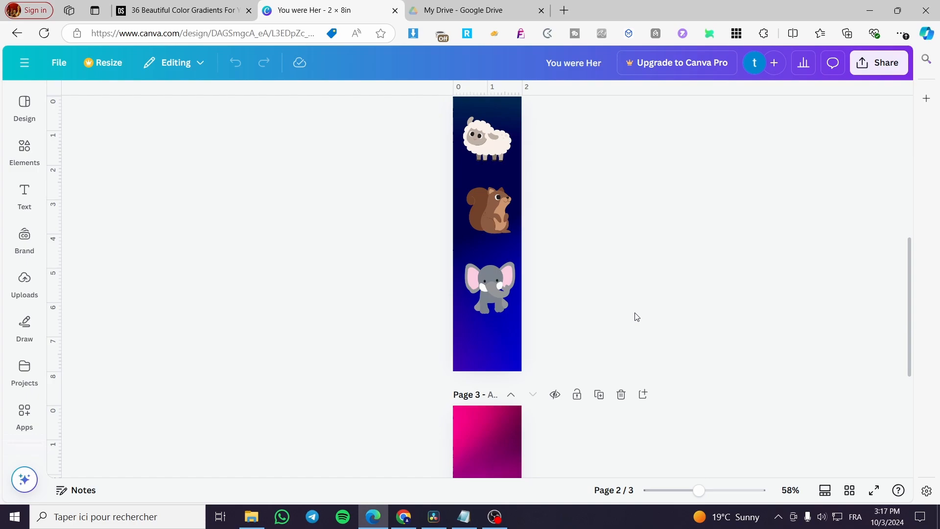
pyautogui.scroll(-5, 679, 312)
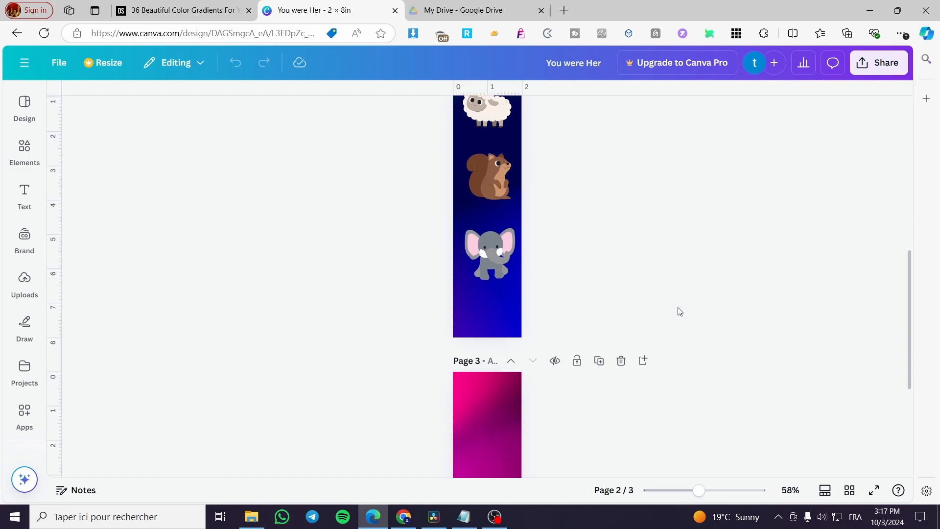
pyautogui.click(501, 321)
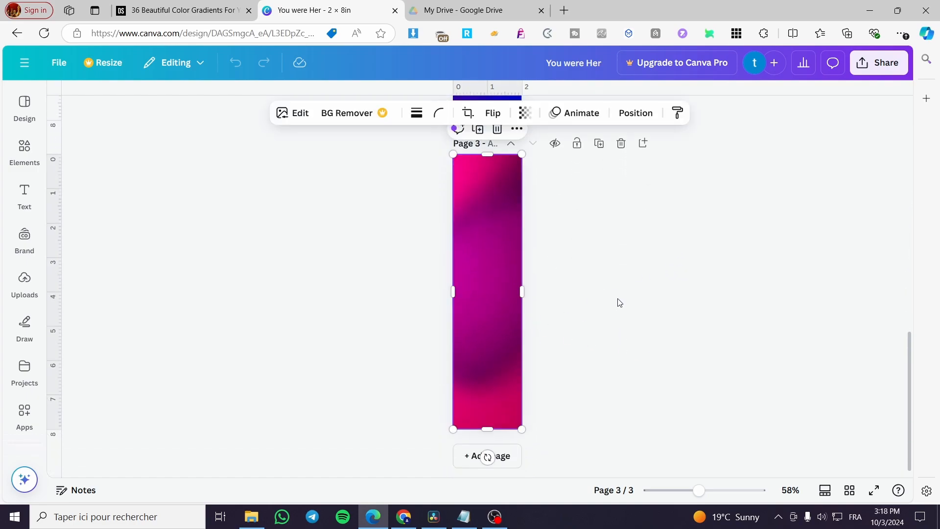
pyautogui.scroll(10, 608, 313)
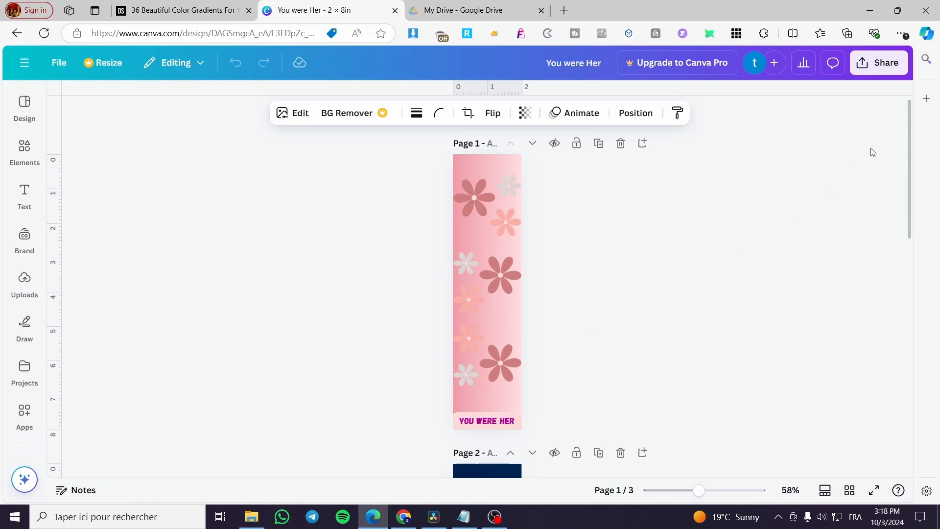
# Download only page 1, the pink flower page, as a PNG at size 1
pyautogui.click(877, 64)
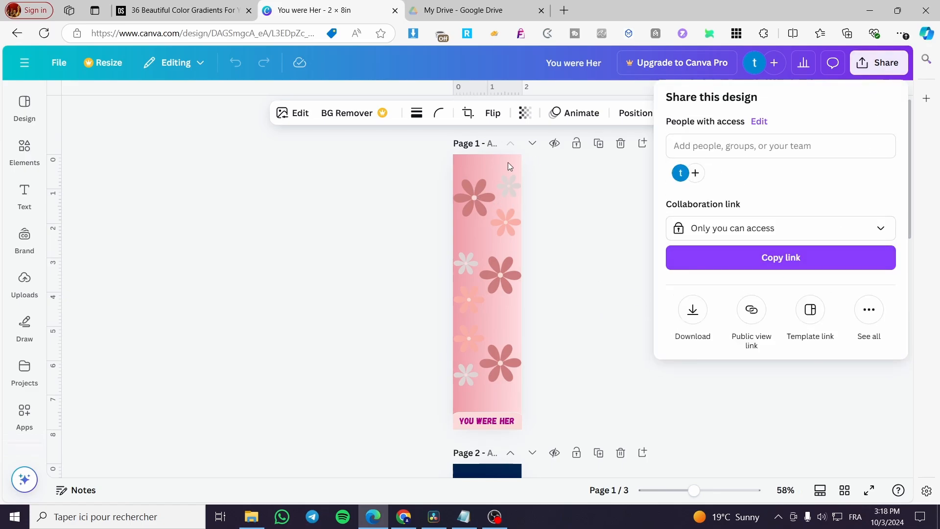
pyautogui.click(694, 311)
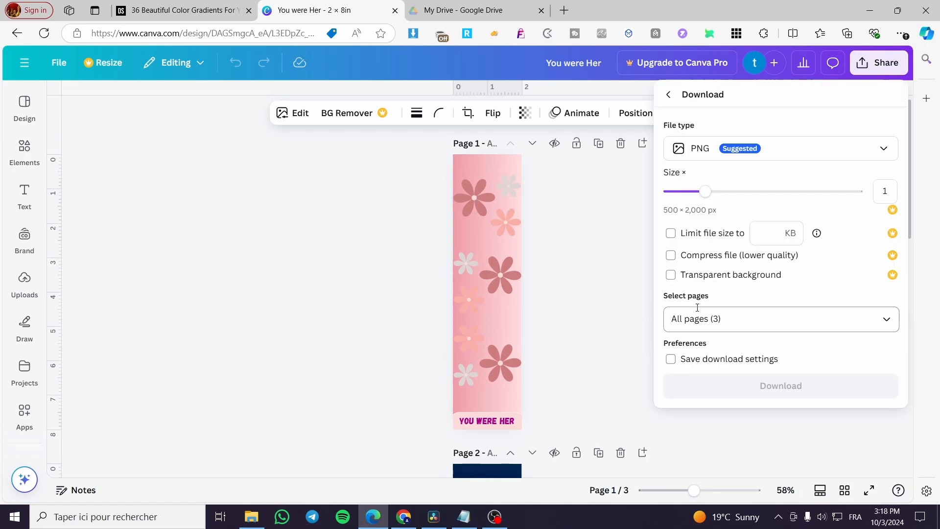
pyautogui.click(715, 319)
pyautogui.click(705, 122)
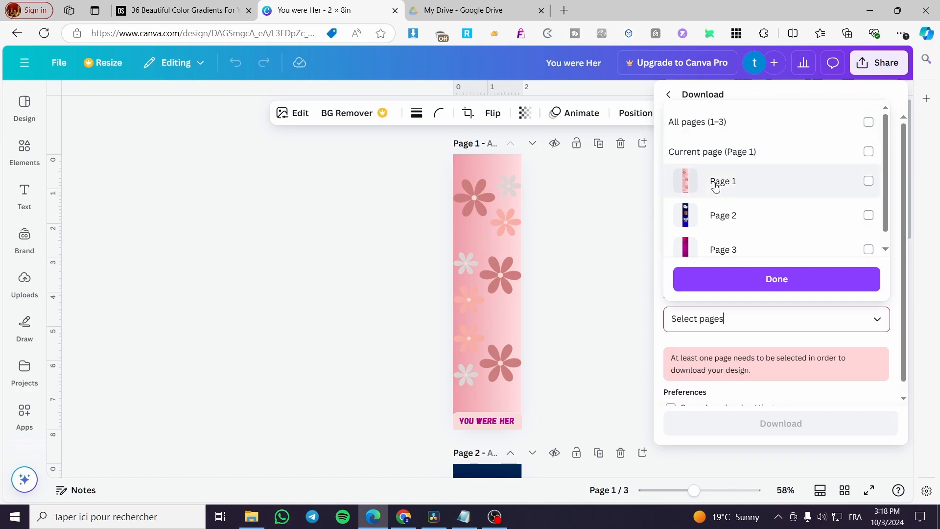
pyautogui.click(717, 181)
pyautogui.click(757, 293)
pyautogui.click(762, 385)
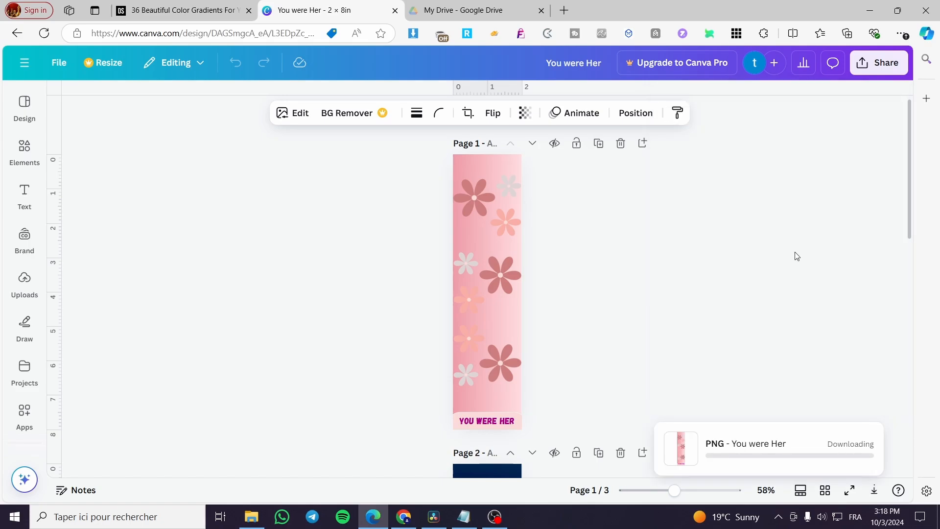
# Download only page 2, the blue page with the animals, as a separate PNG
pyautogui.click(884, 72)
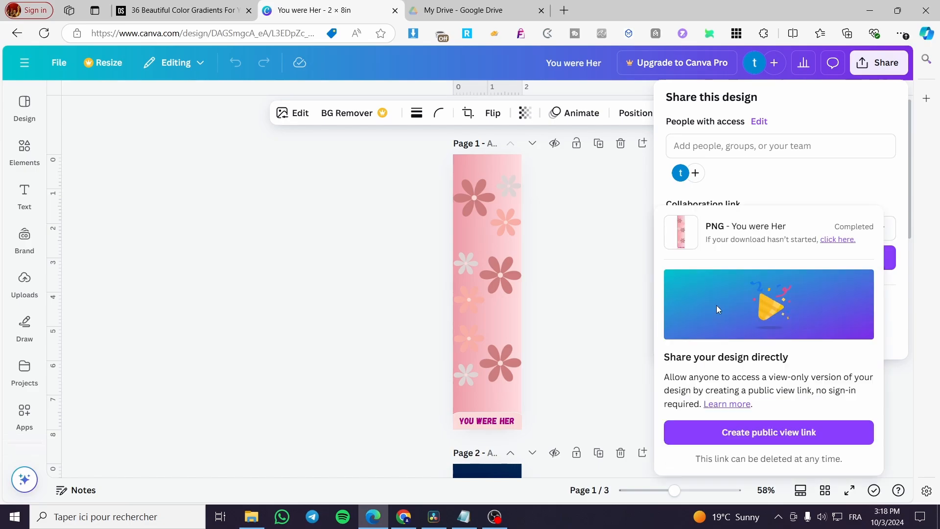
pyautogui.click(692, 307)
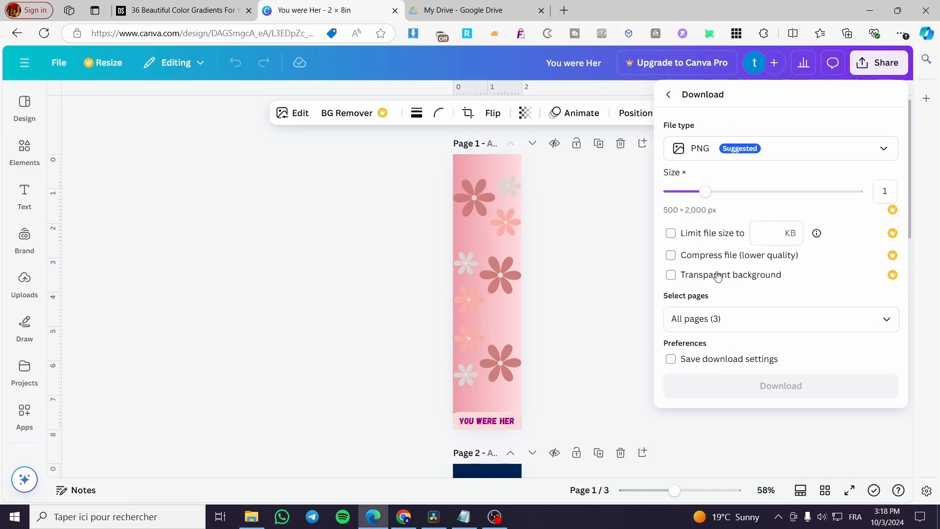
pyautogui.click(738, 316)
pyautogui.click(716, 129)
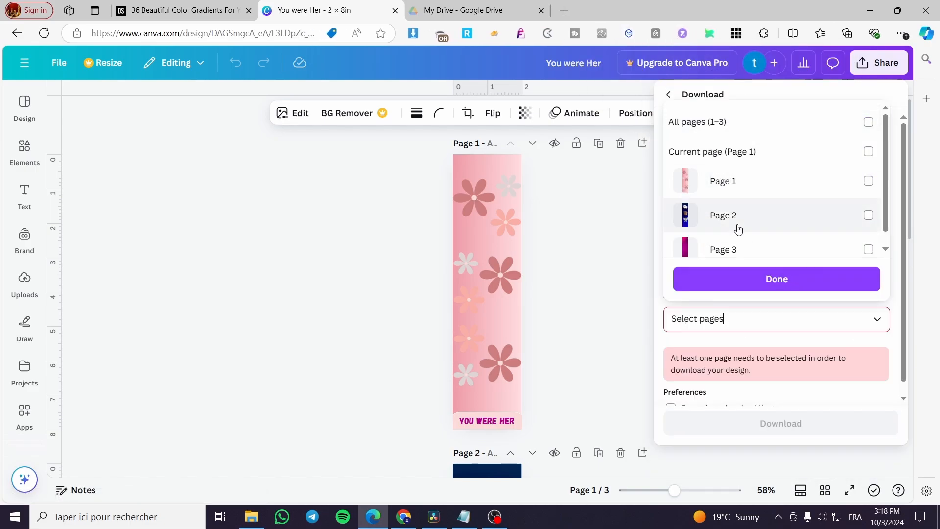
pyautogui.click(736, 218)
pyautogui.click(778, 278)
pyautogui.click(775, 388)
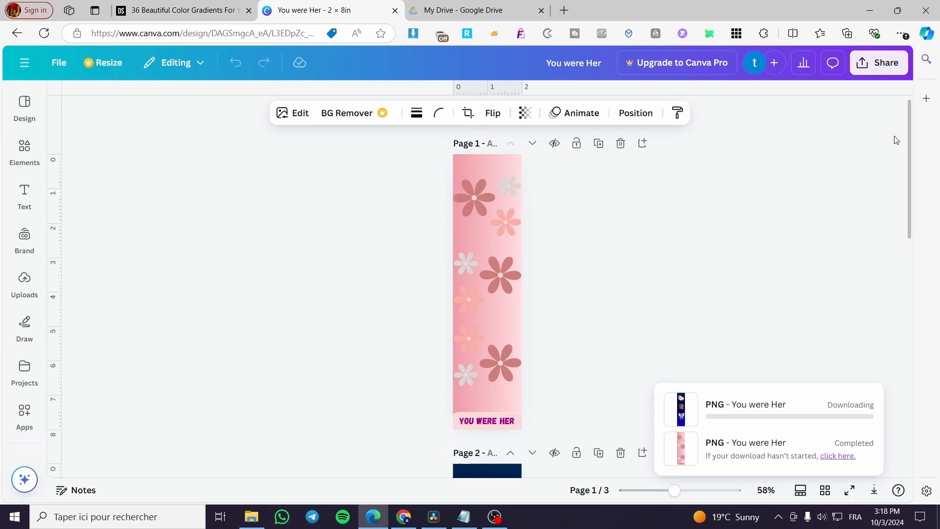
# Download only page 3, the magenta gradient page, as a separate PNG
pyautogui.click(887, 64)
pyautogui.click(700, 313)
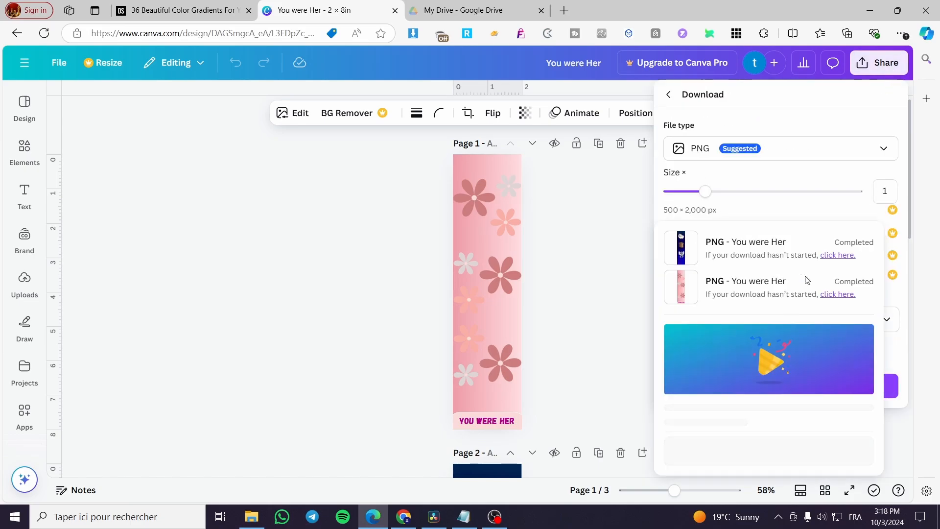
pyautogui.click(764, 318)
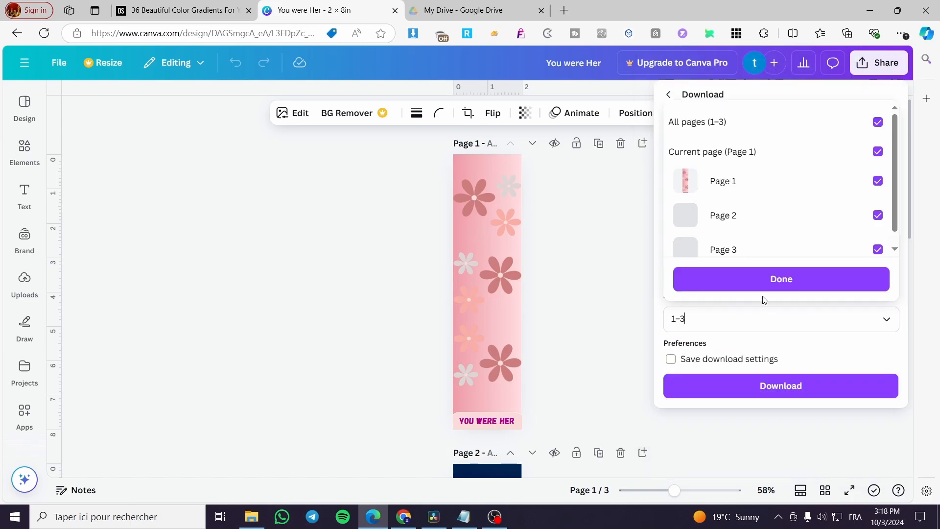
pyautogui.click(735, 126)
pyautogui.click(738, 253)
pyautogui.click(777, 279)
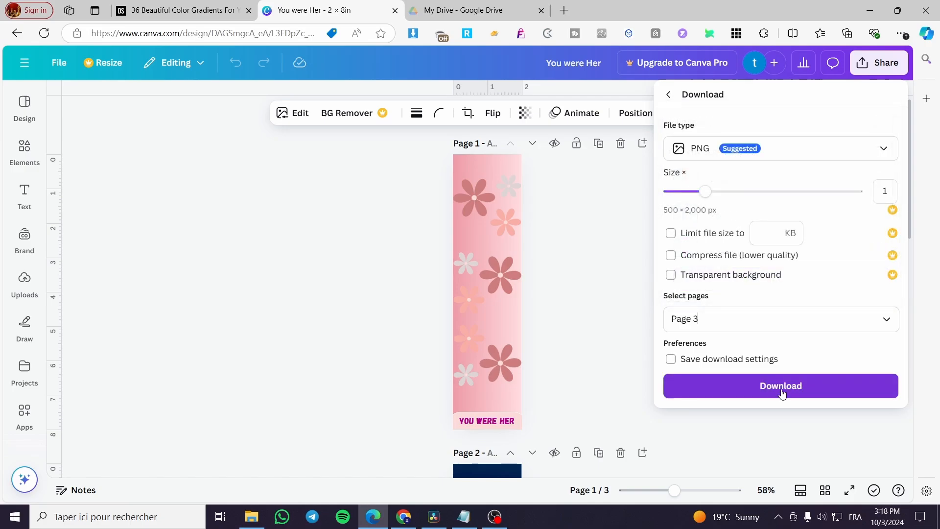
pyautogui.click(780, 394)
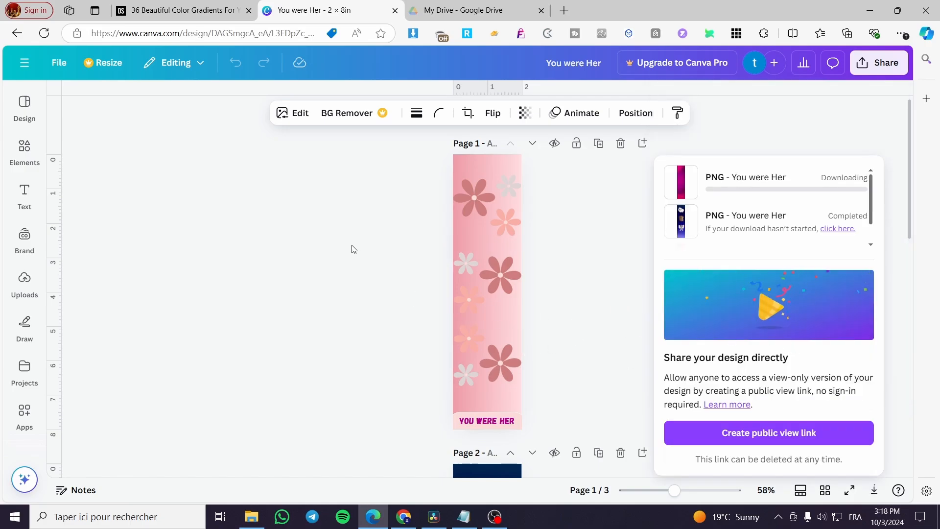
# Leave this design, search the design types for "a4" and create a Document (A4 Portrait), 210 × 297 mm
pyautogui.click(366, 234)
pyautogui.click(17, 65)
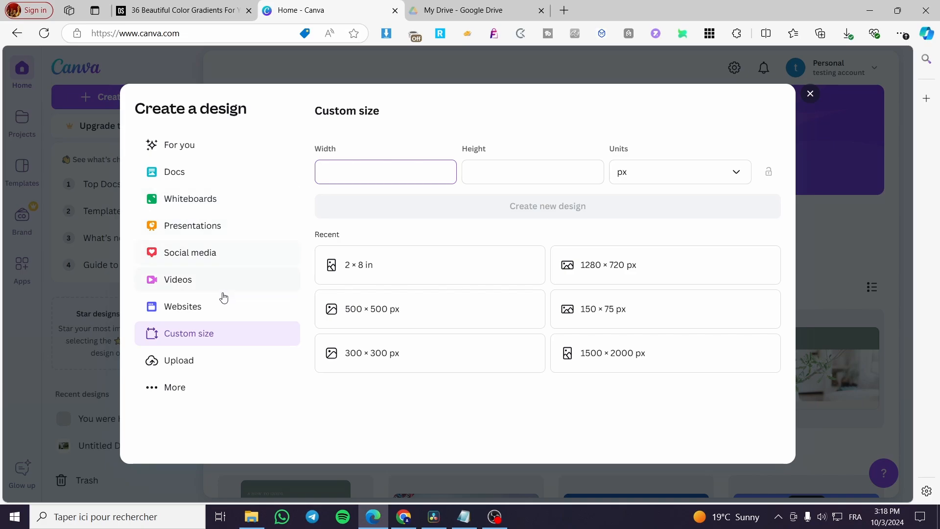
pyautogui.click(156, 388)
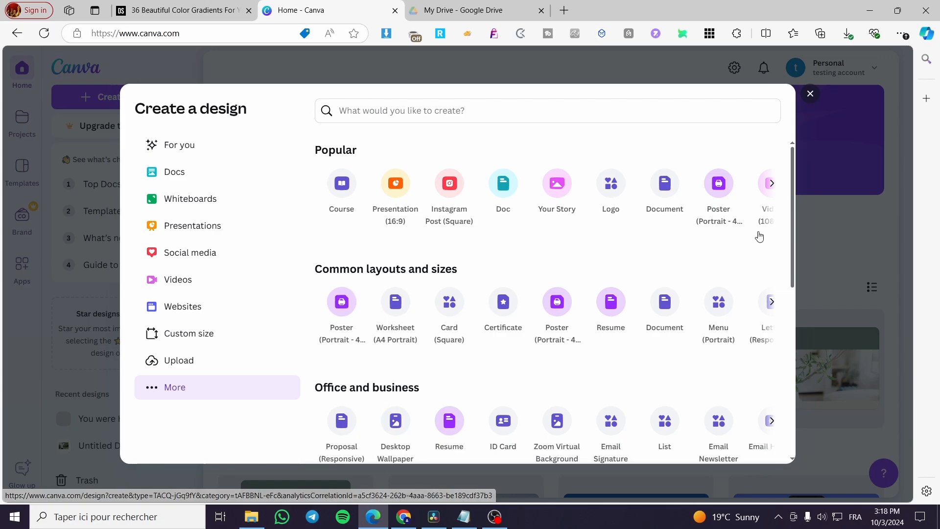
pyautogui.click(508, 111)
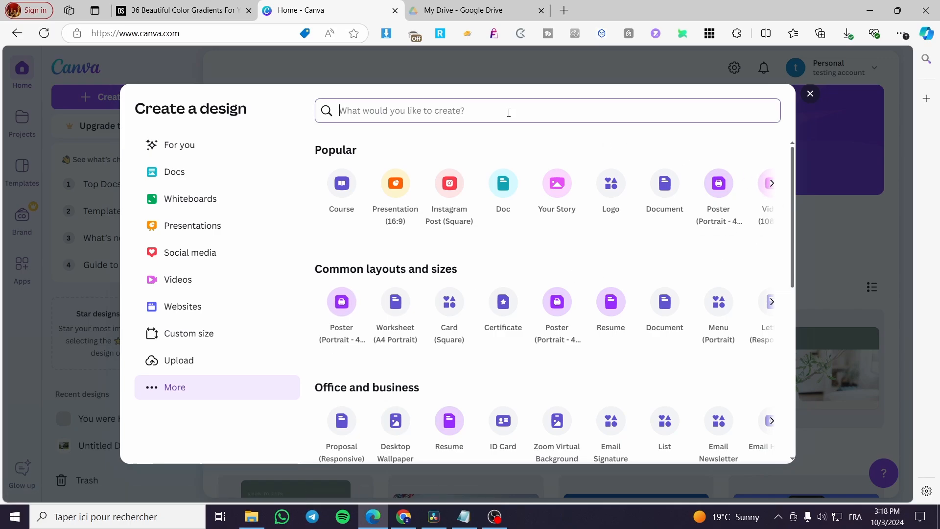
pyautogui.write('a4')
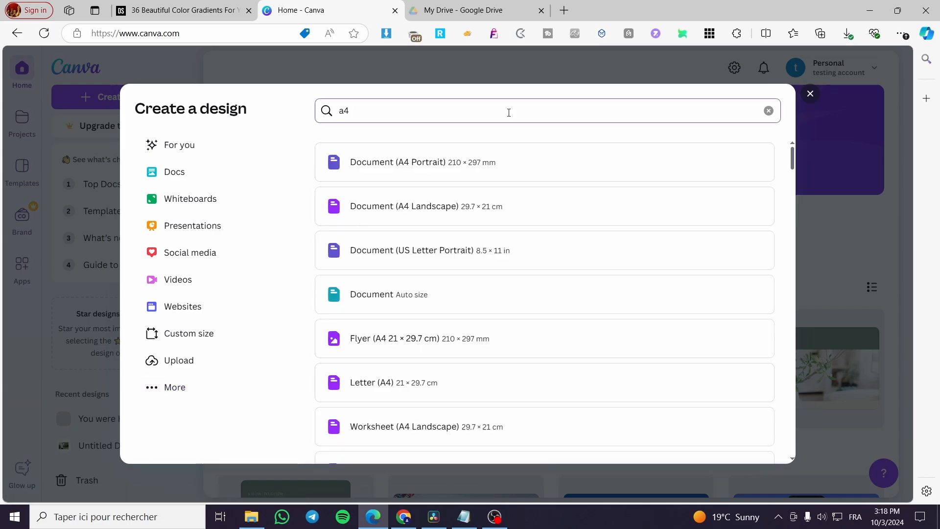
pyautogui.click(433, 166)
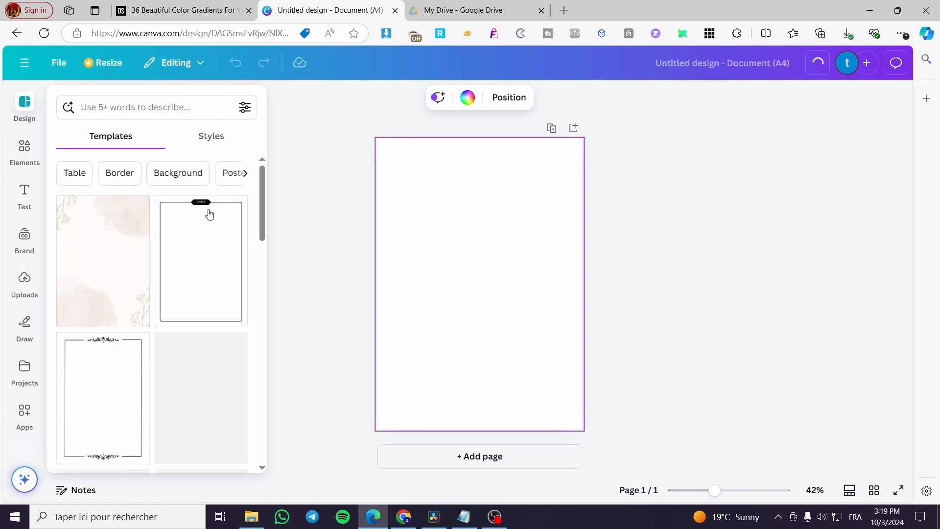
pyautogui.click(901, 34)
pyautogui.click(815, 205)
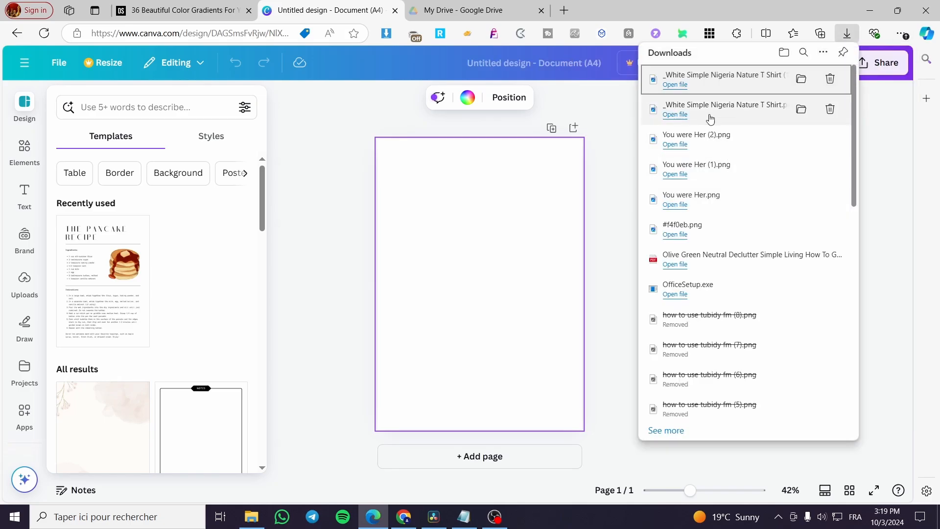
pyautogui.moveTo(703, 86); pyautogui.dragTo(595, 164)
pyautogui.click(902, 34)
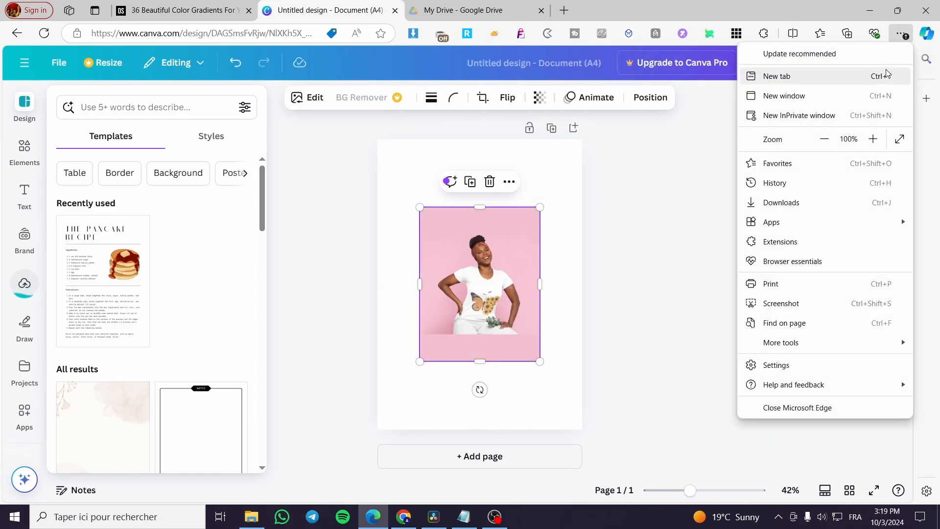
pyautogui.click(510, 273)
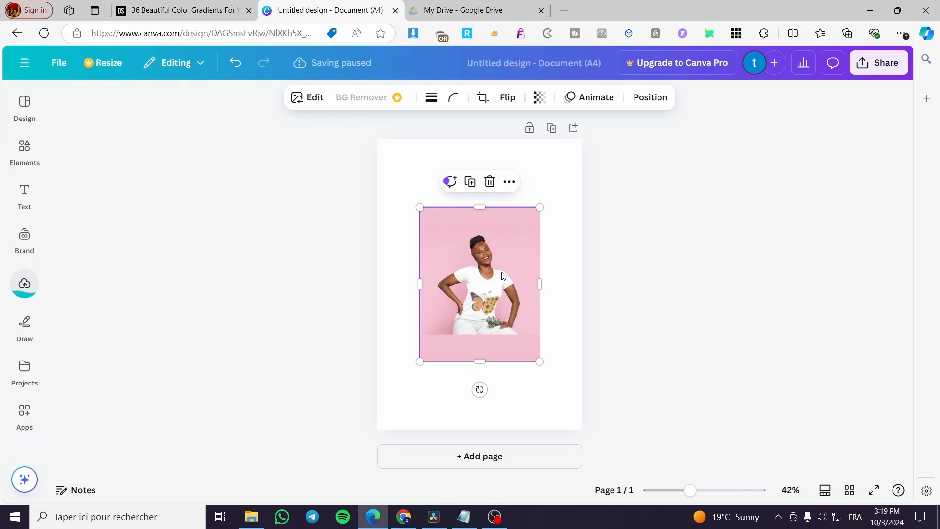
pyautogui.press('Delete')
pyautogui.click(902, 34)
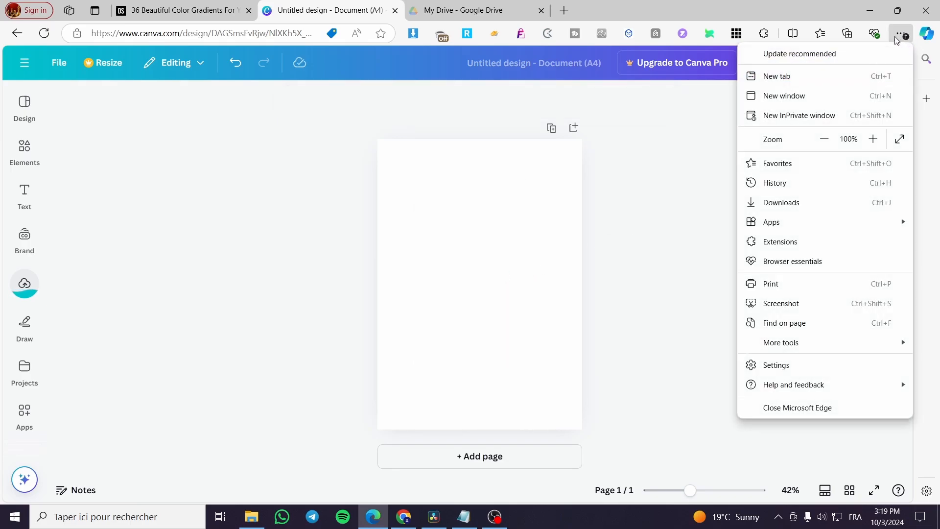
pyautogui.click(842, 208)
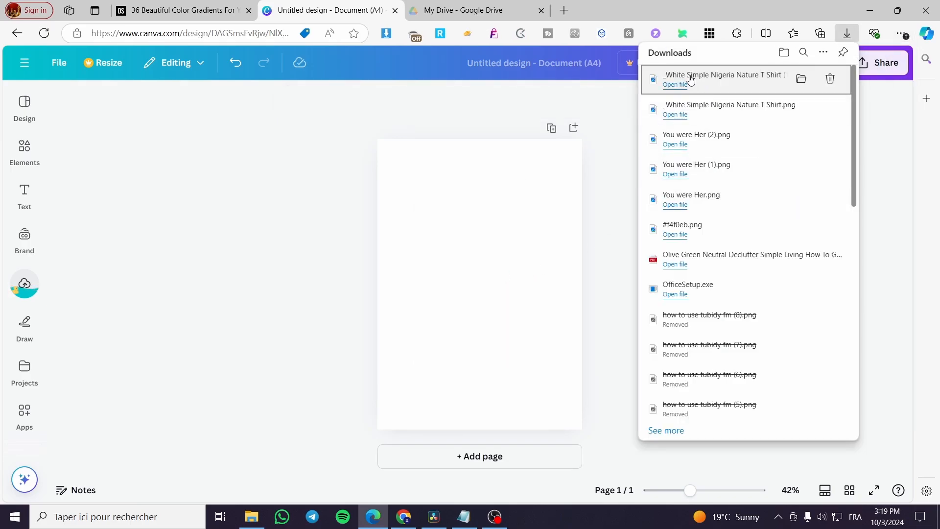
pyautogui.moveTo(691, 79); pyautogui.dragTo(716, 87)
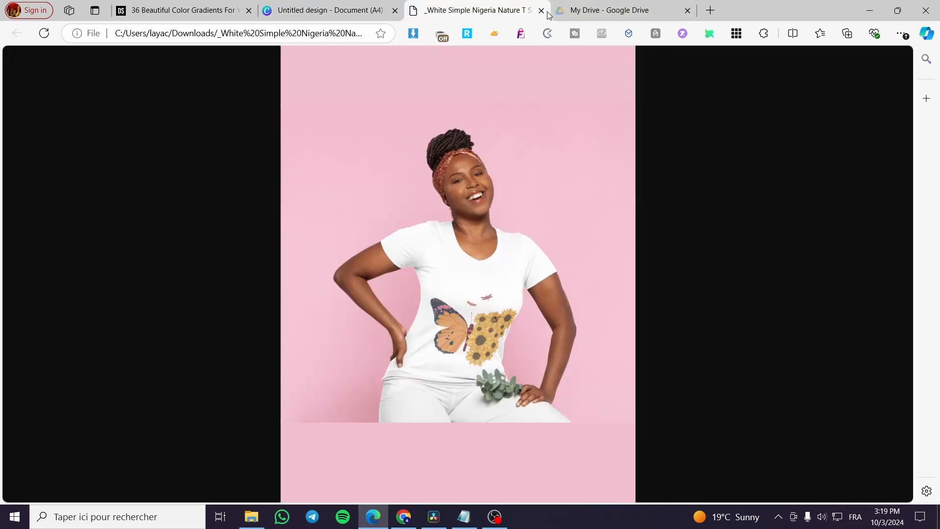
pyautogui.click(360, 9)
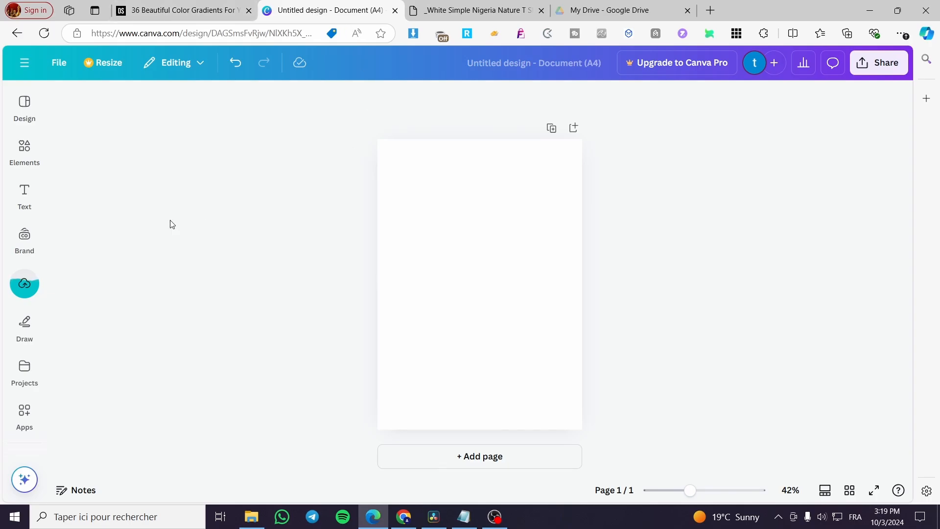
# Upload the downloaded PNG files "You were Her", "You were Her (1)" and "You were Her (2)" to the image uploads
pyautogui.click(24, 283)
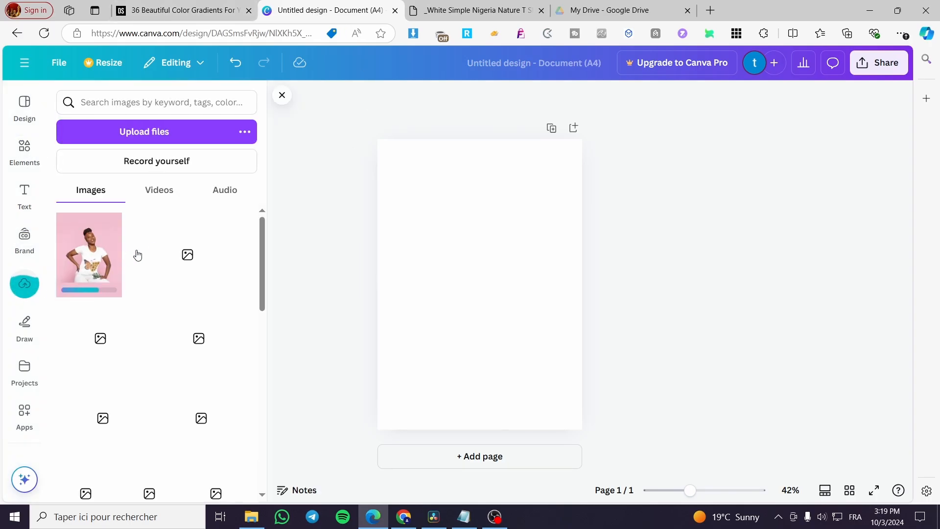
pyautogui.click(178, 128)
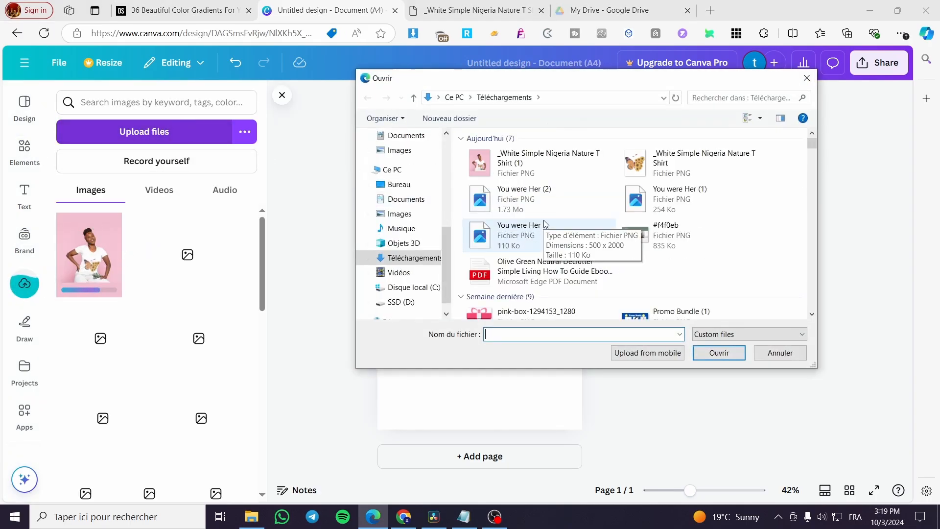
pyautogui.click(540, 208)
pyautogui.keyDown('ctrl'); pyautogui.click(519, 233); pyautogui.keyUp('ctrl')
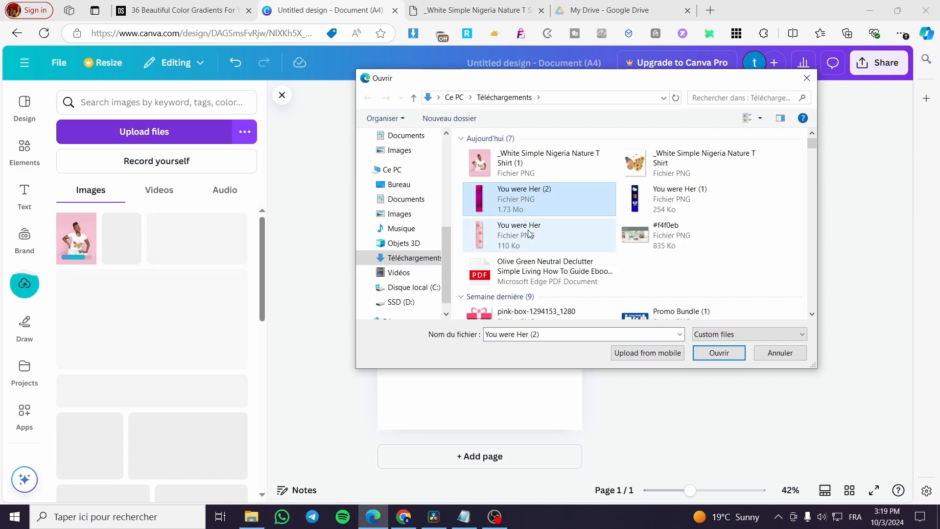
pyautogui.keyDown('ctrl'); pyautogui.click(680, 198); pyautogui.keyUp('ctrl')
pyautogui.click(718, 352)
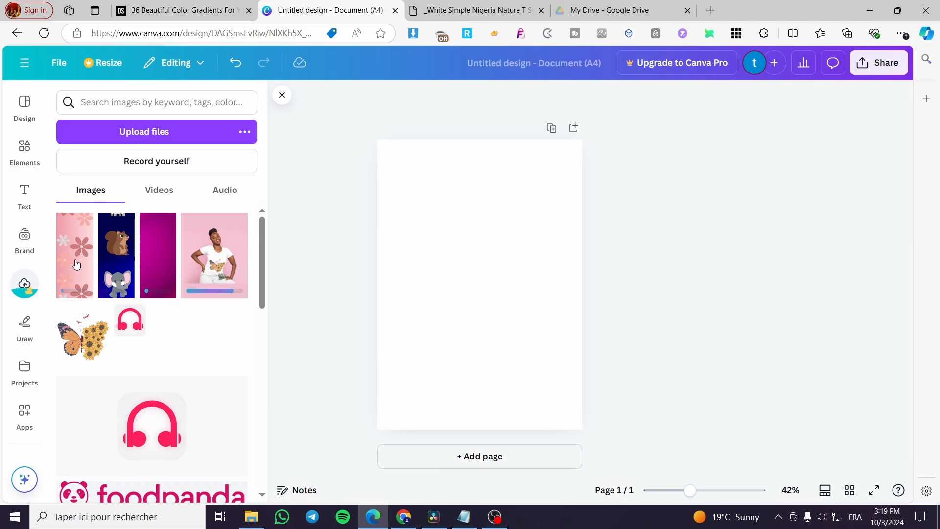
# Place the uploaded flower, animal and magenta gradient images side by side, evenly spaced across the A4 page
pyautogui.click(72, 271)
pyautogui.moveTo(480, 289); pyautogui.dragTo(420, 289)
pyautogui.click(111, 251)
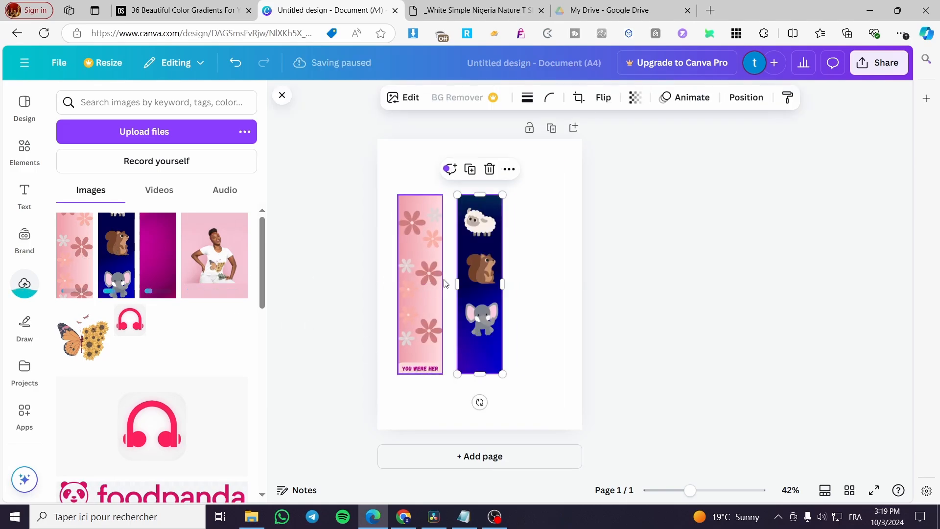
pyautogui.click(157, 255)
pyautogui.moveTo(480, 289); pyautogui.dragTo(539, 289)
pyautogui.click(685, 310)
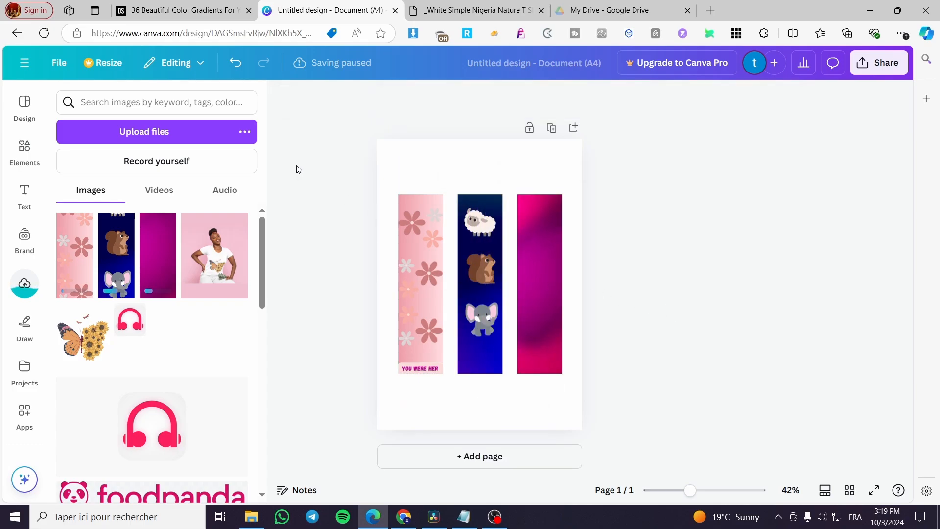
# Download the A4 design with the three bookmarks as a PDF Print file, using the RGB (best for digital use) color profile
pyautogui.click(282, 95)
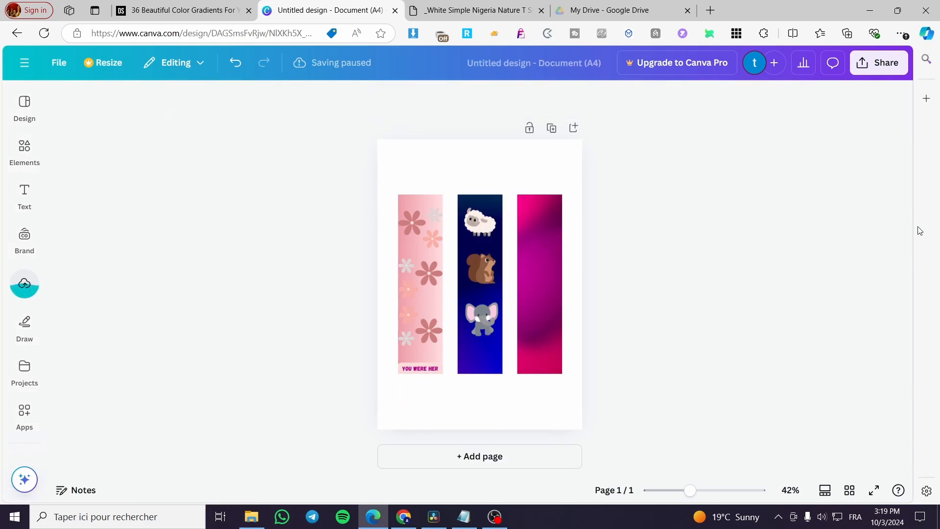
pyautogui.click(882, 62)
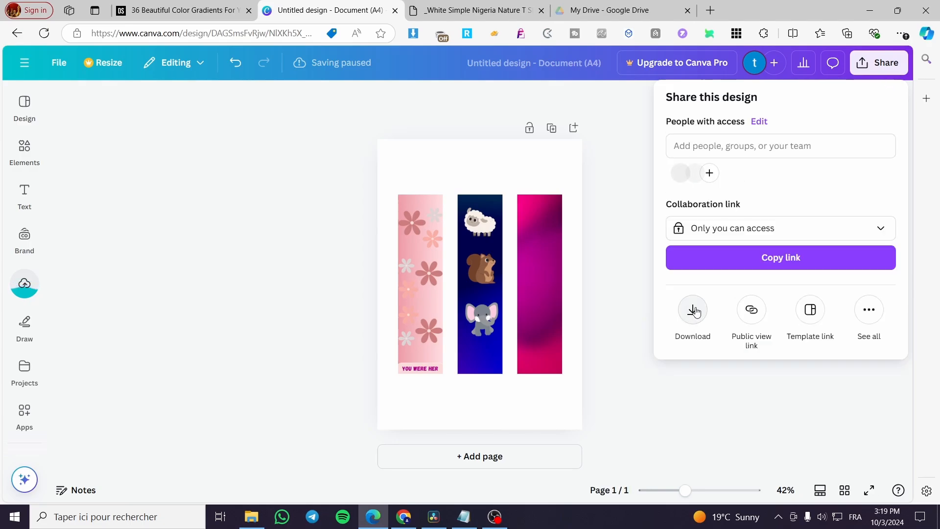
pyautogui.click(693, 309)
pyautogui.click(789, 147)
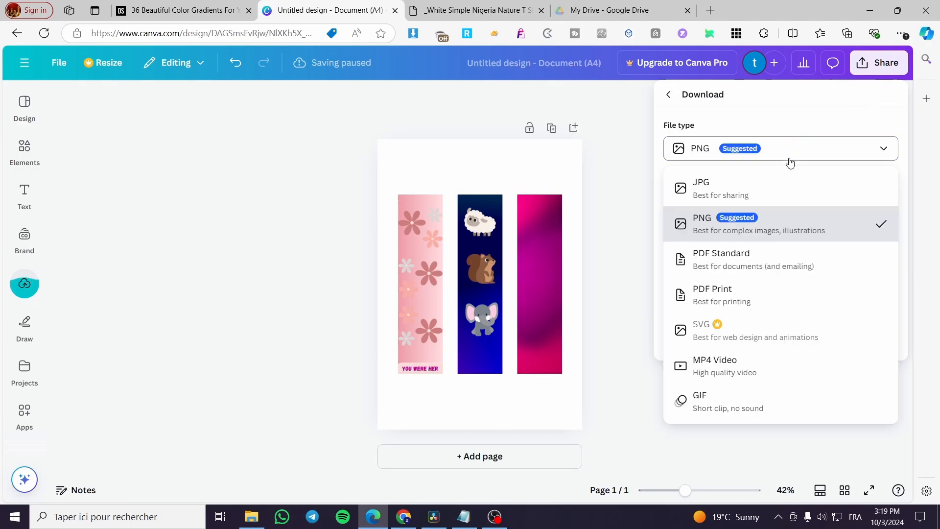
pyautogui.click(787, 262)
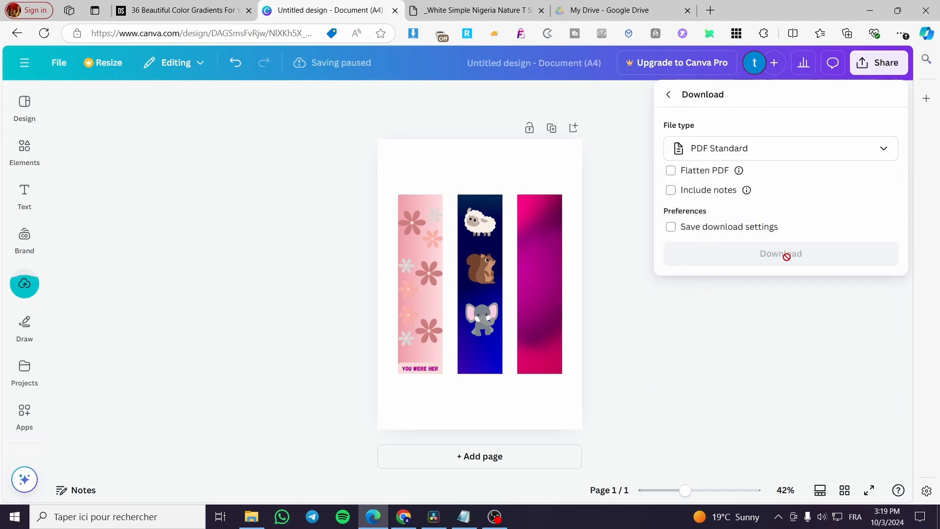
pyautogui.click(786, 153)
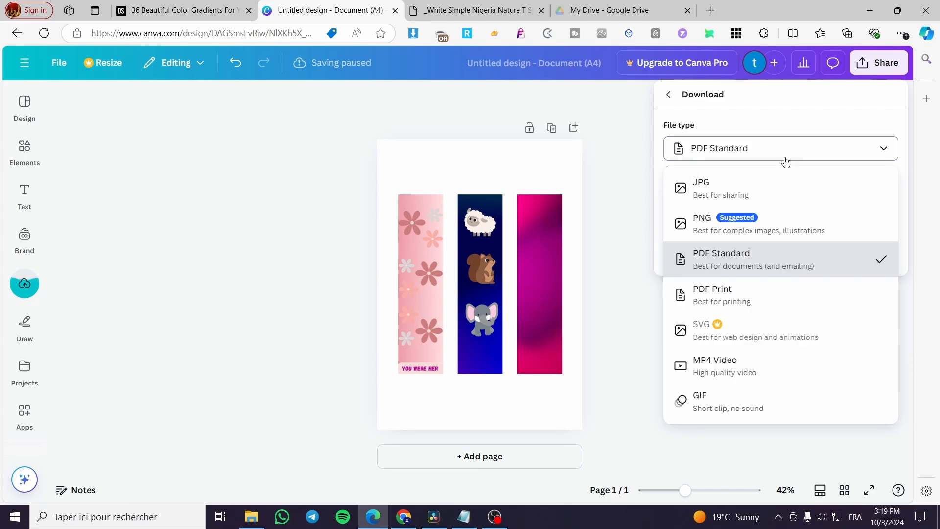
pyautogui.click(789, 301)
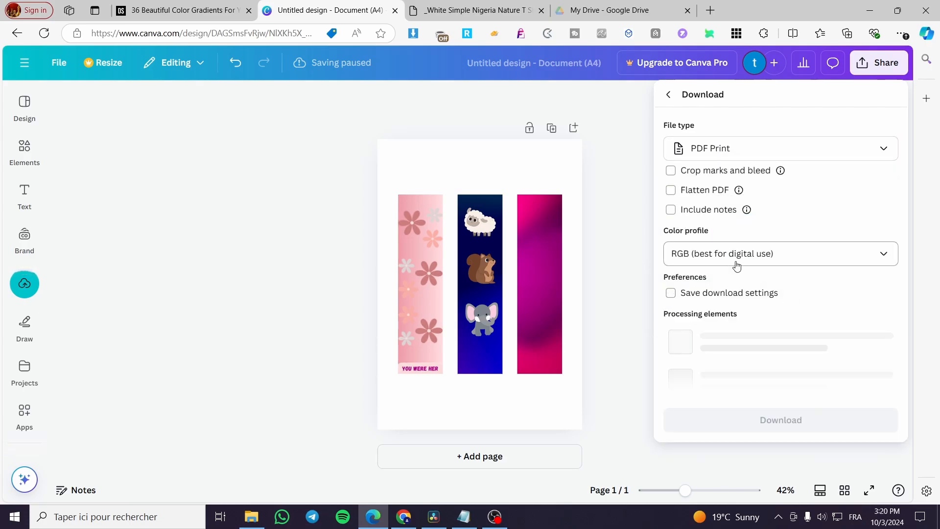
pyautogui.click(736, 267)
pyautogui.click(739, 262)
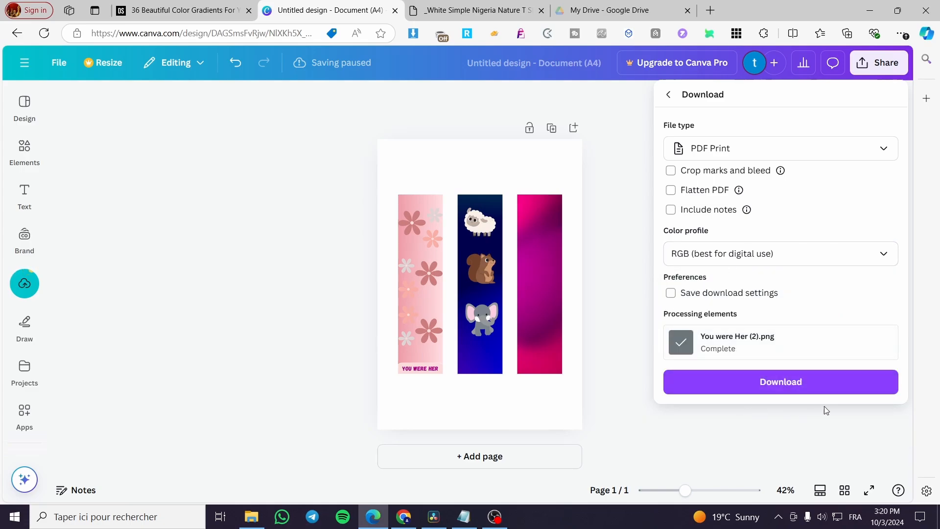
pyautogui.click(783, 382)
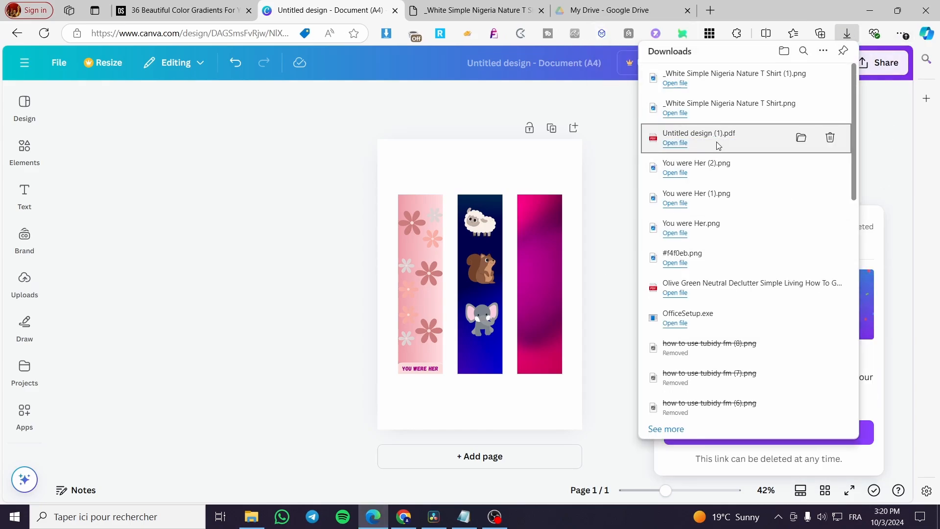
# Open the downloaded file "Untitled design (1).pdf" and examine the bookmark layout over the whole page
pyautogui.click(699, 138)
pyautogui.scroll(-5, 493, 293)
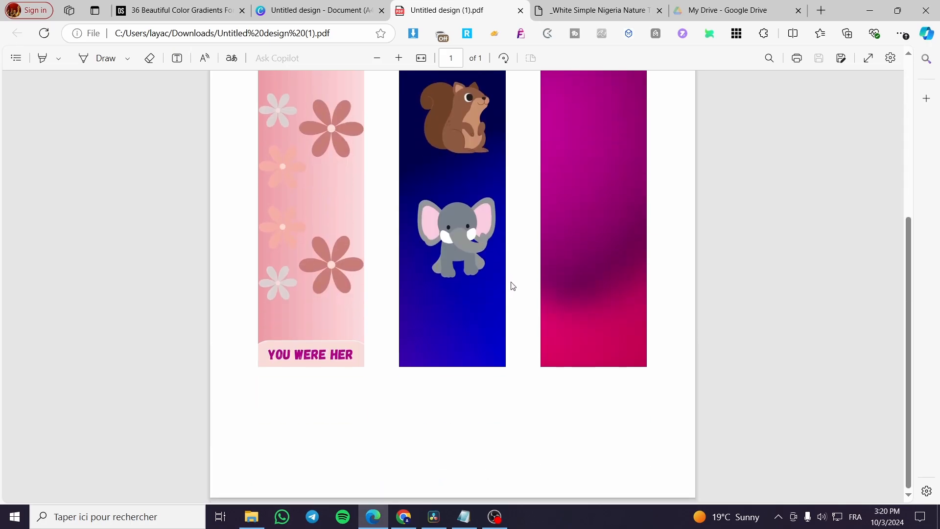
pyautogui.scroll(5, 510, 286)
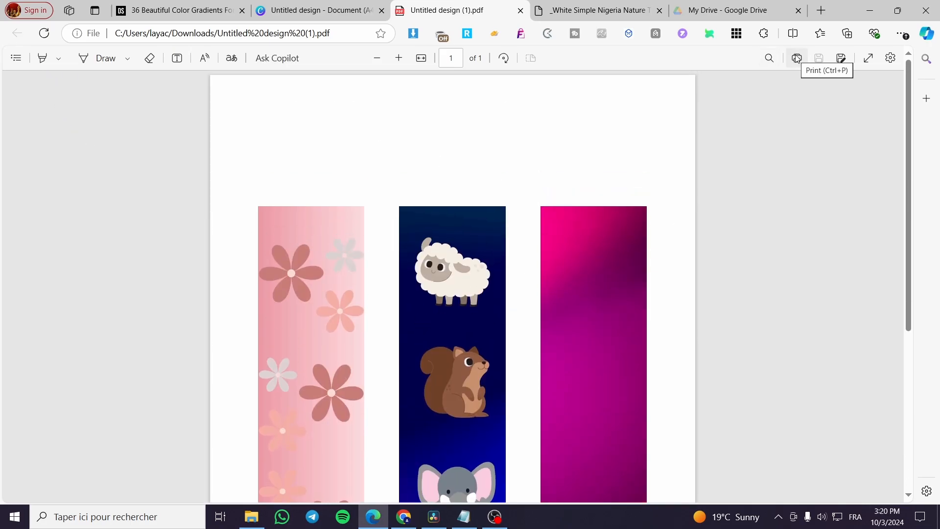
pyautogui.scroll(-5, 703, 352)
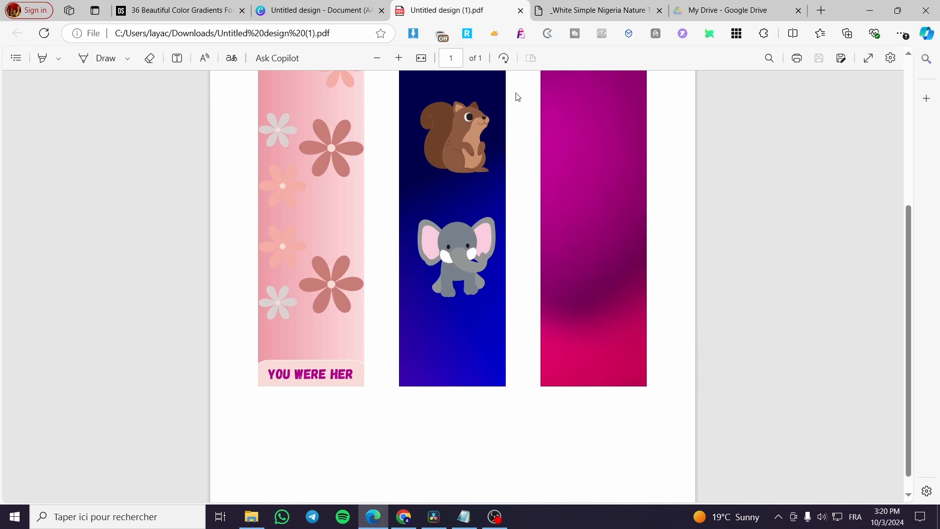